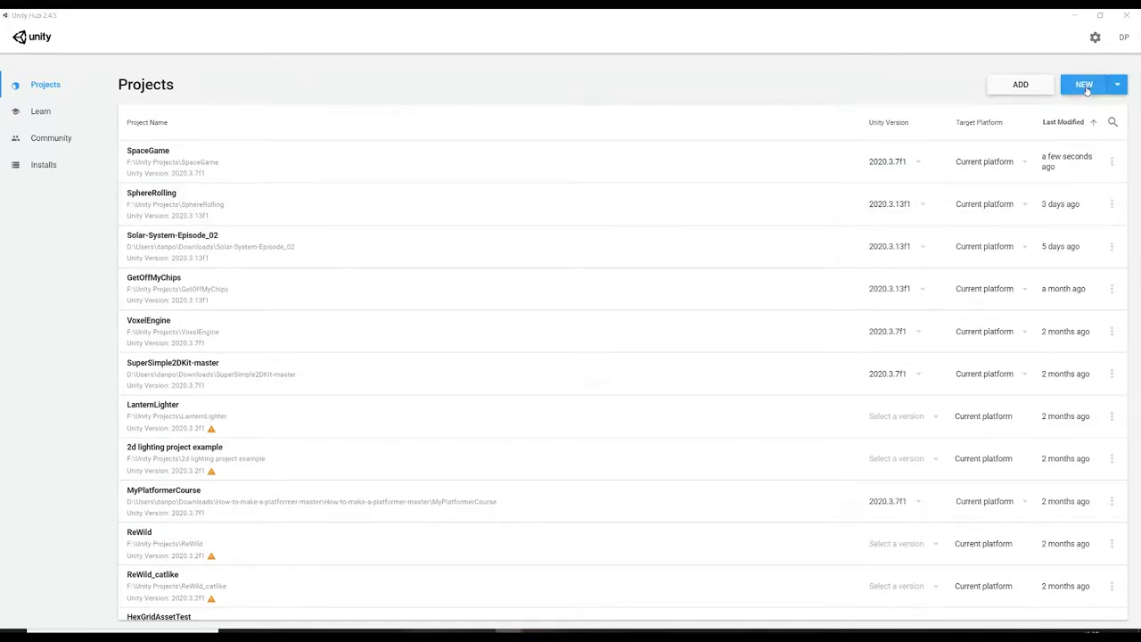
Step: Create a Universal Render Pipeline project 'SpaceGameTutorial' saved under F:\Unity Projects from Unity Hub
left_click(1085, 88)
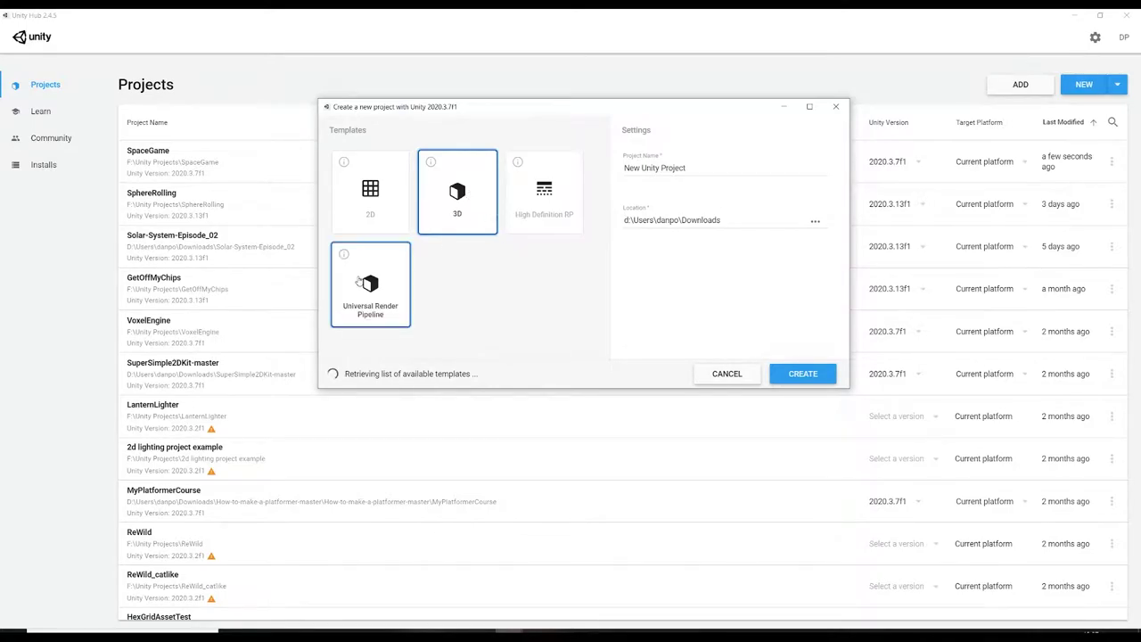
left_click(360, 281)
left_click(677, 169)
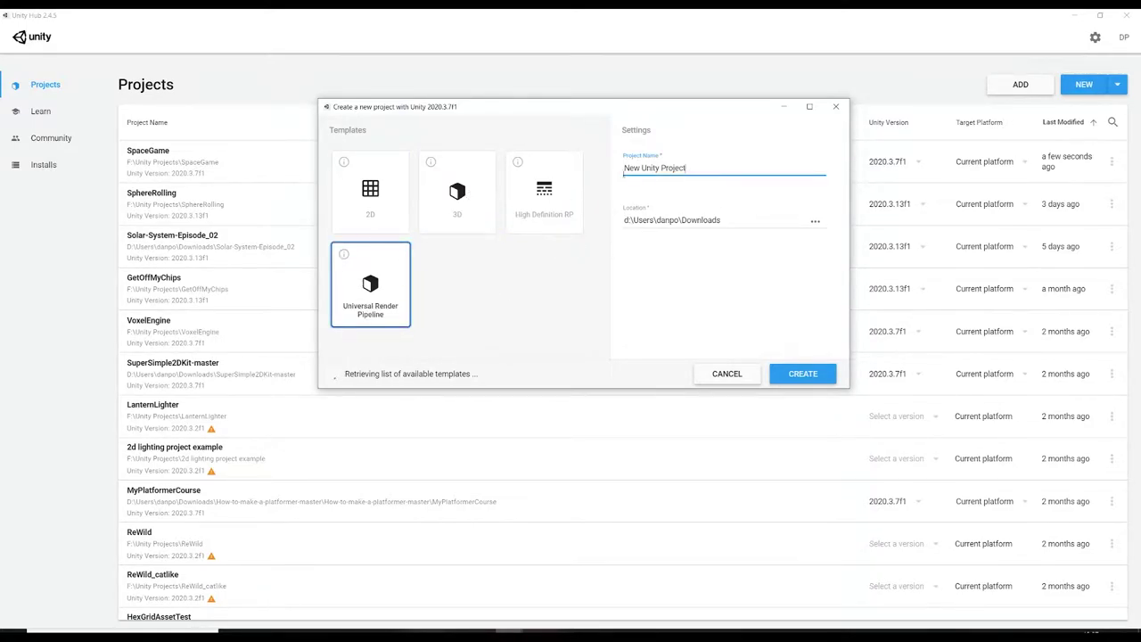
key("ctrl+a")
left_click(817, 222)
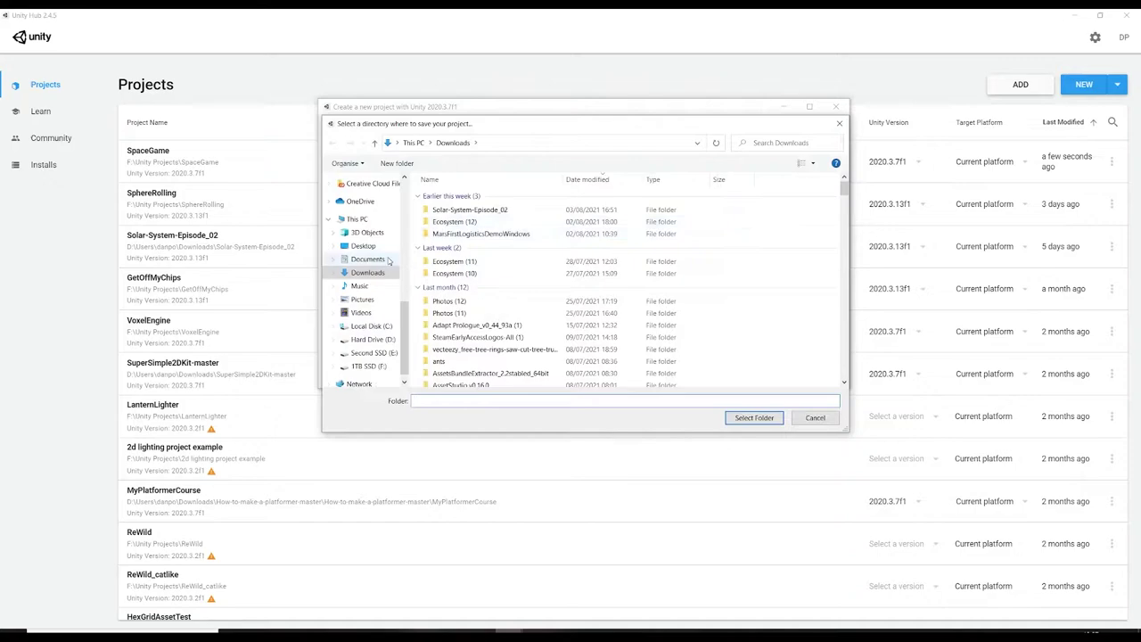
left_click(370, 366)
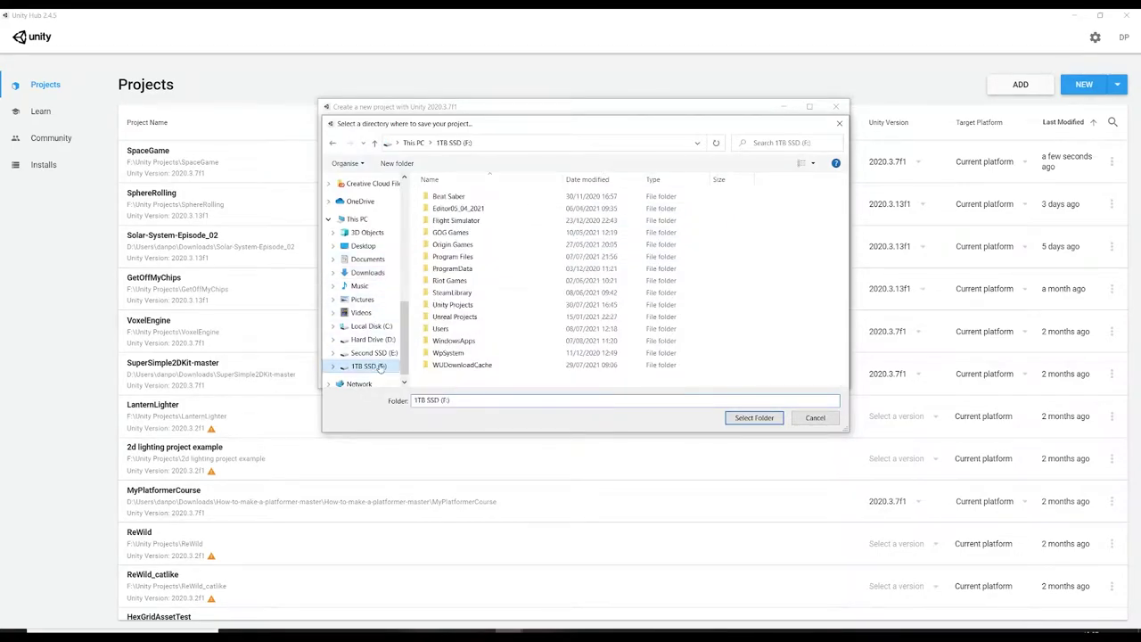
left_click(463, 256)
left_click(754, 417)
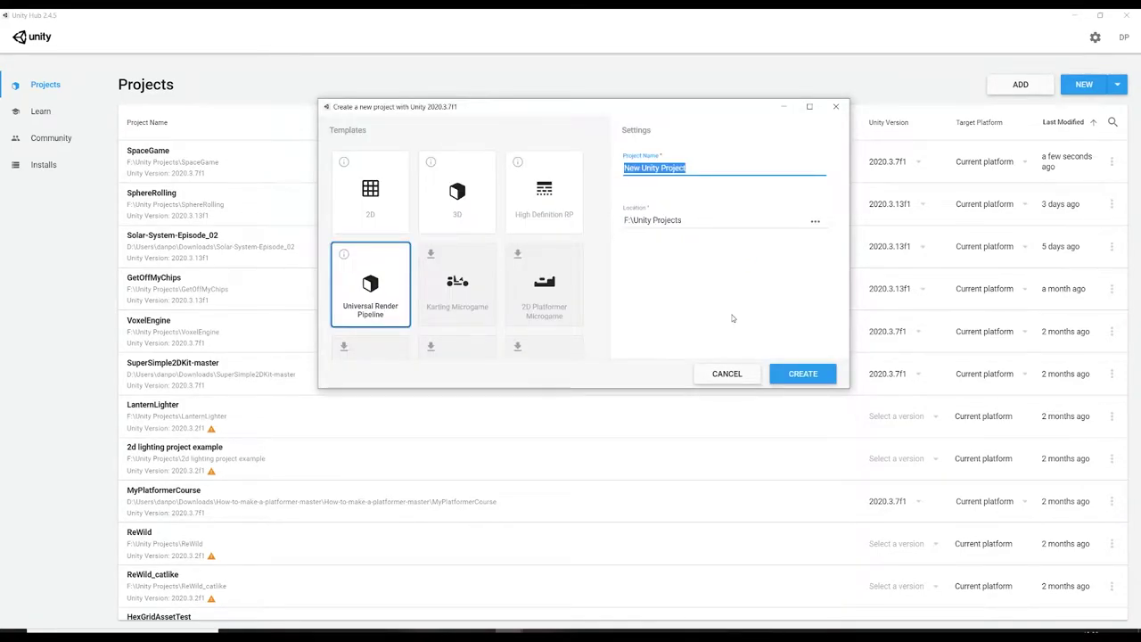
type("SpaceGa")
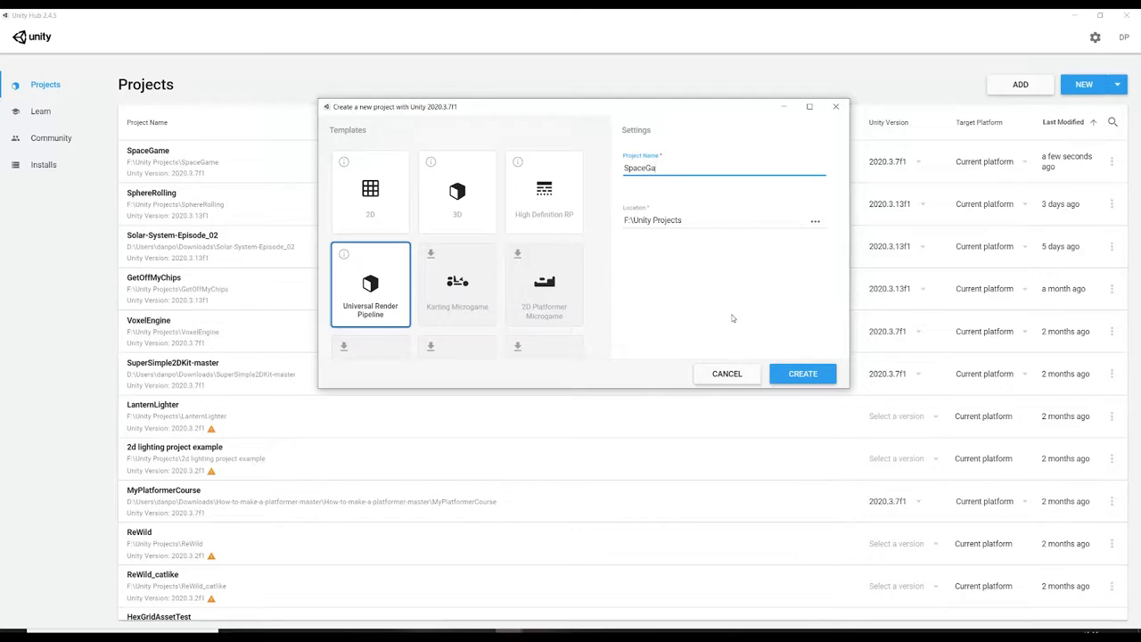
type("meTutorial")
left_click(813, 379)
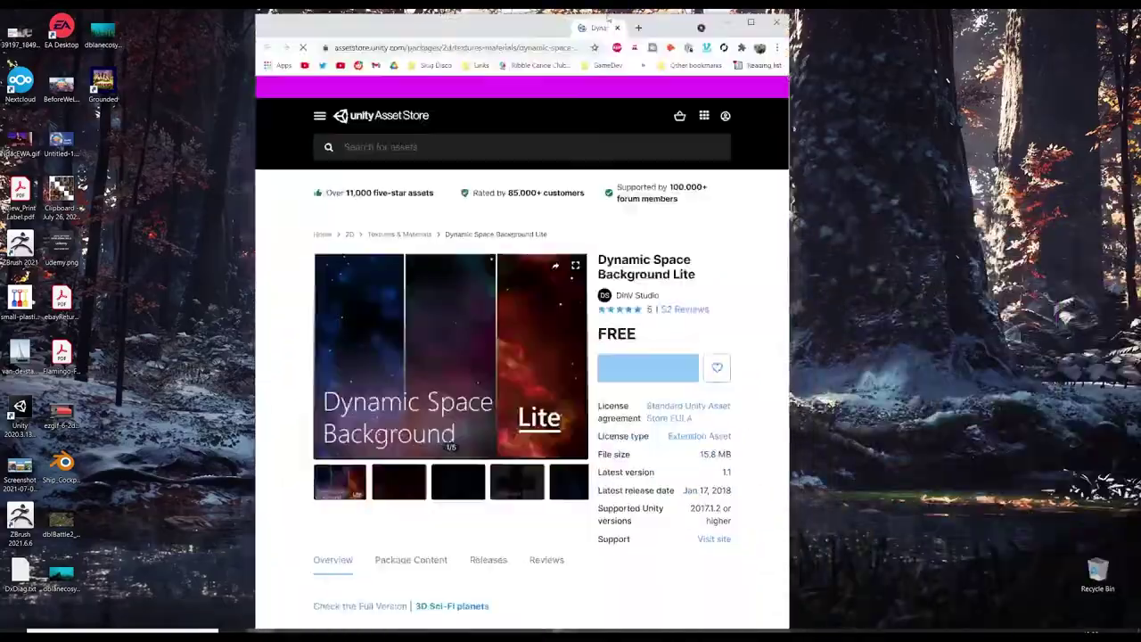
Step: Add the free Deep Space Skybox Pack to My Assets, accepting the Asset Store terms
double_click(618, 12)
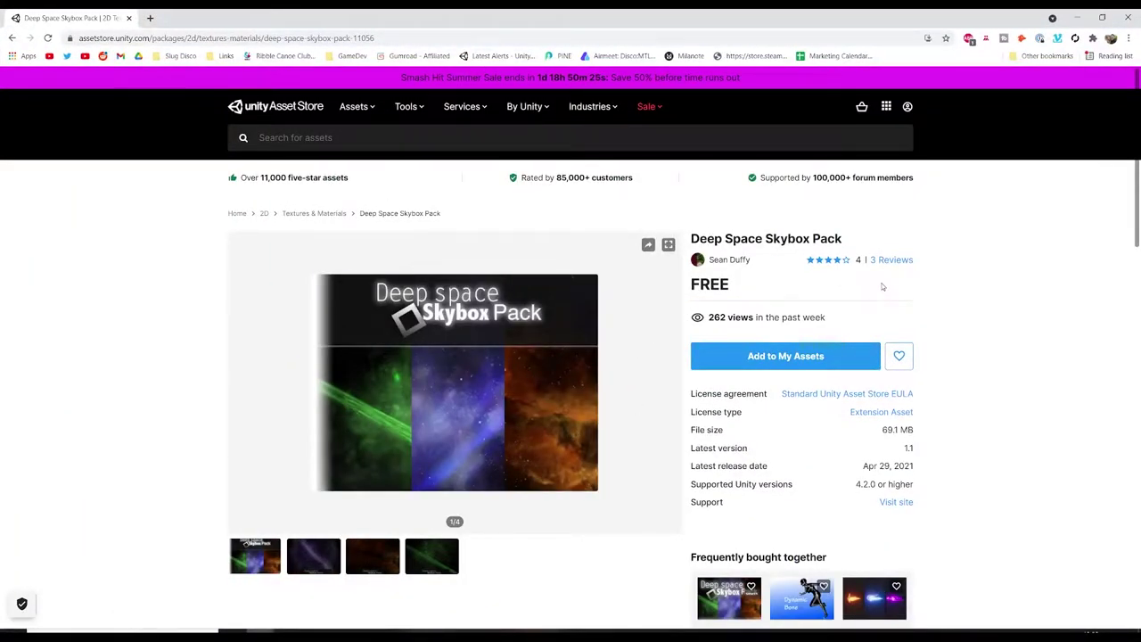
left_click(766, 358)
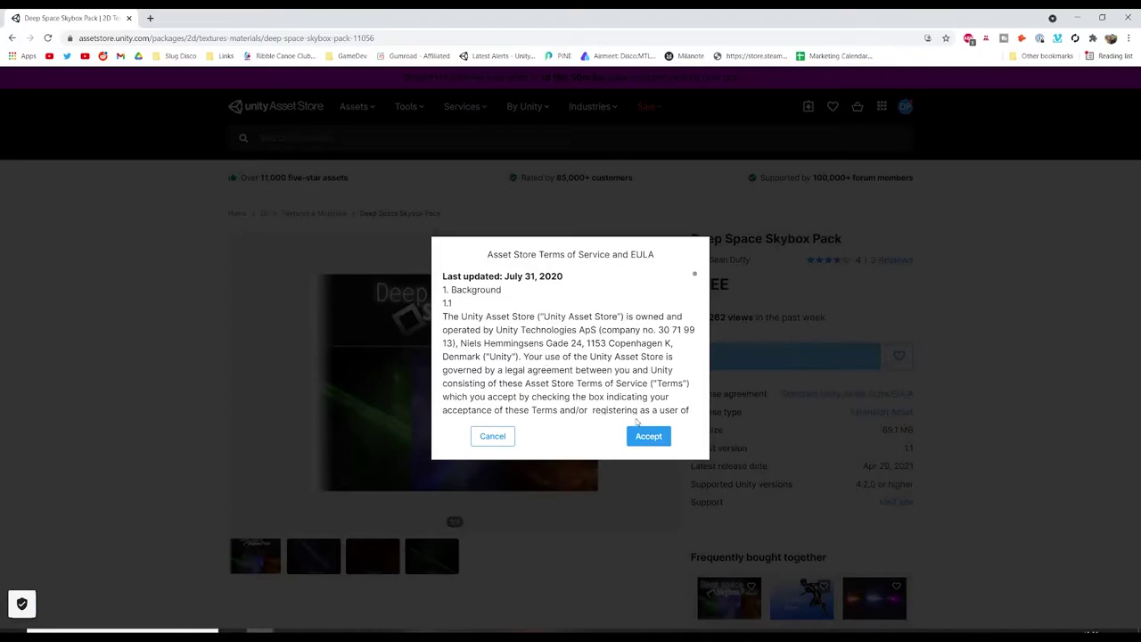
left_click(649, 436)
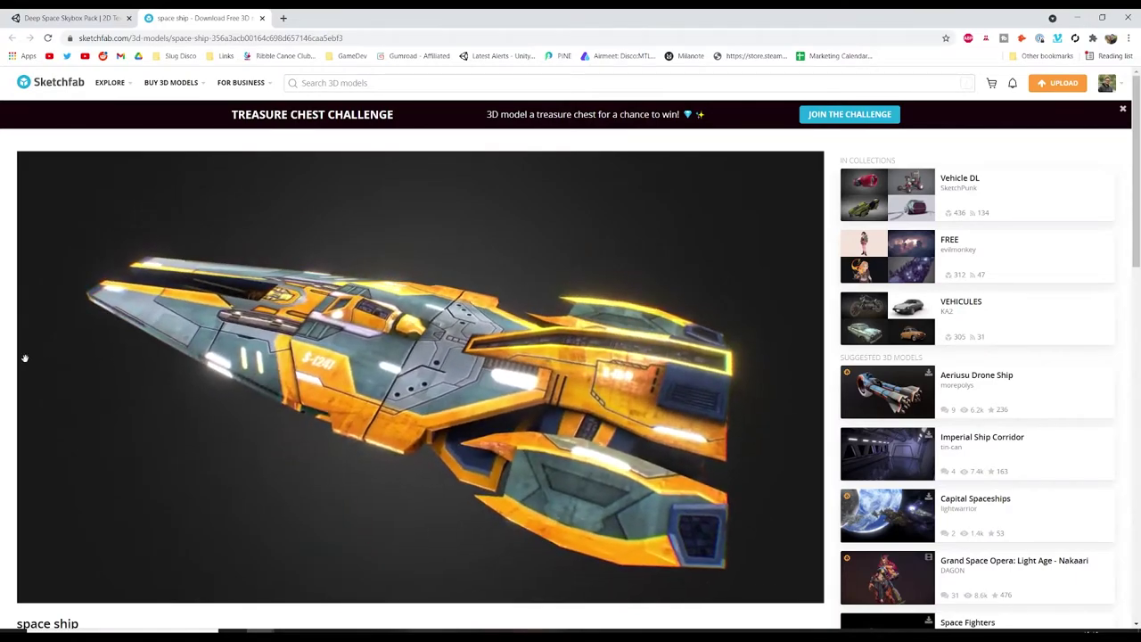
Step: Download the space ship model in Original (blend) format and show space ship.zip in its folder
scroll(19, 357, "down", 3)
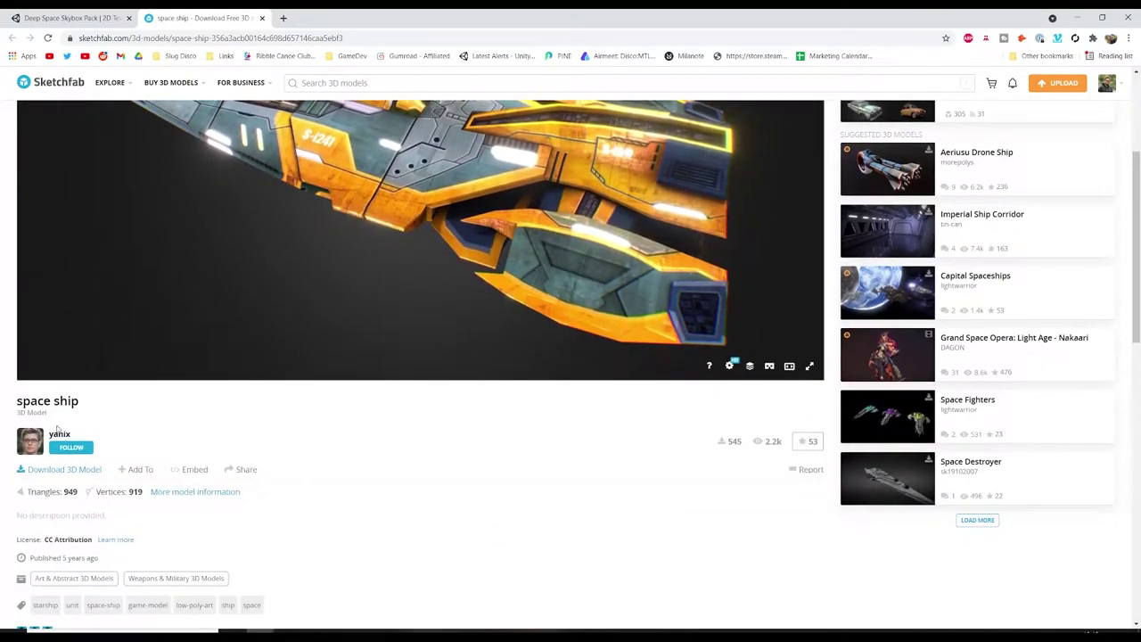
left_click(82, 473)
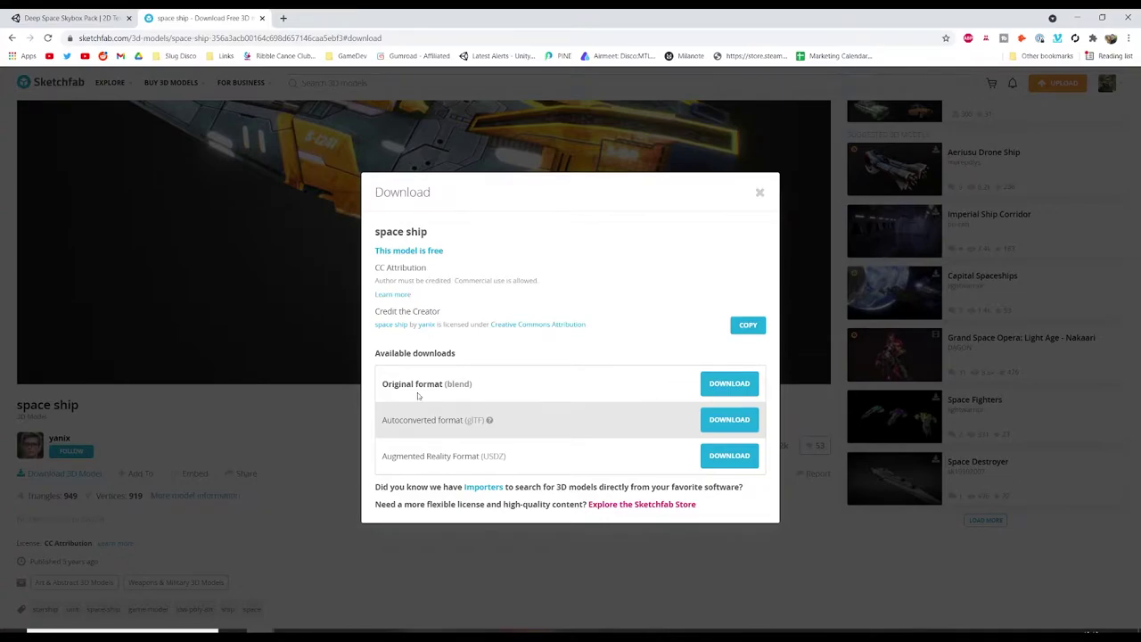
left_click(724, 384)
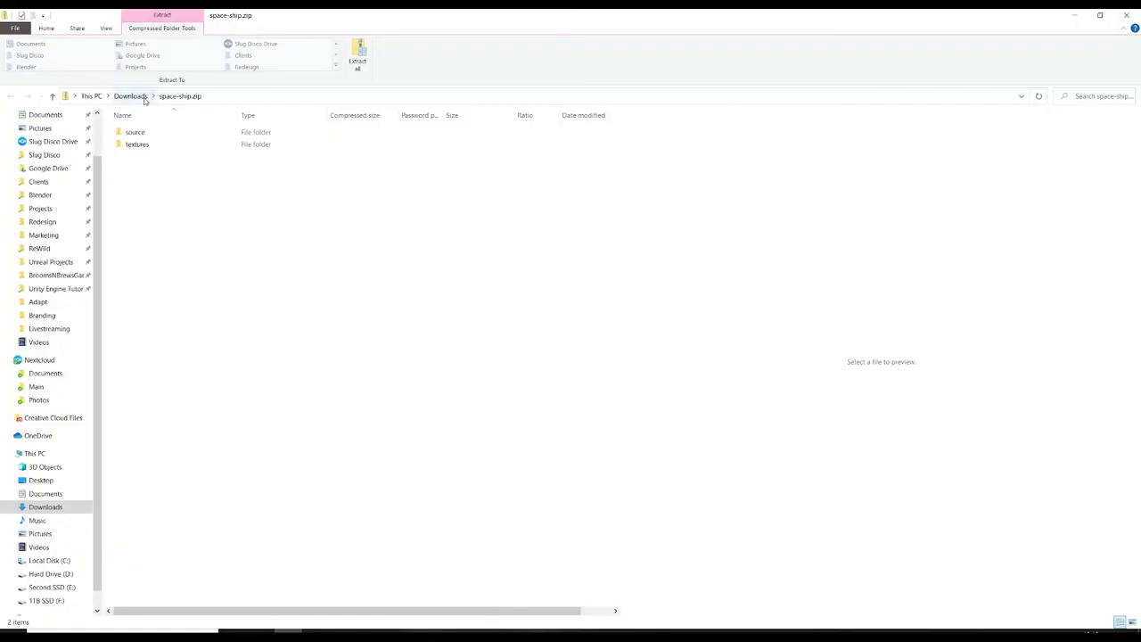
left_click(128, 96)
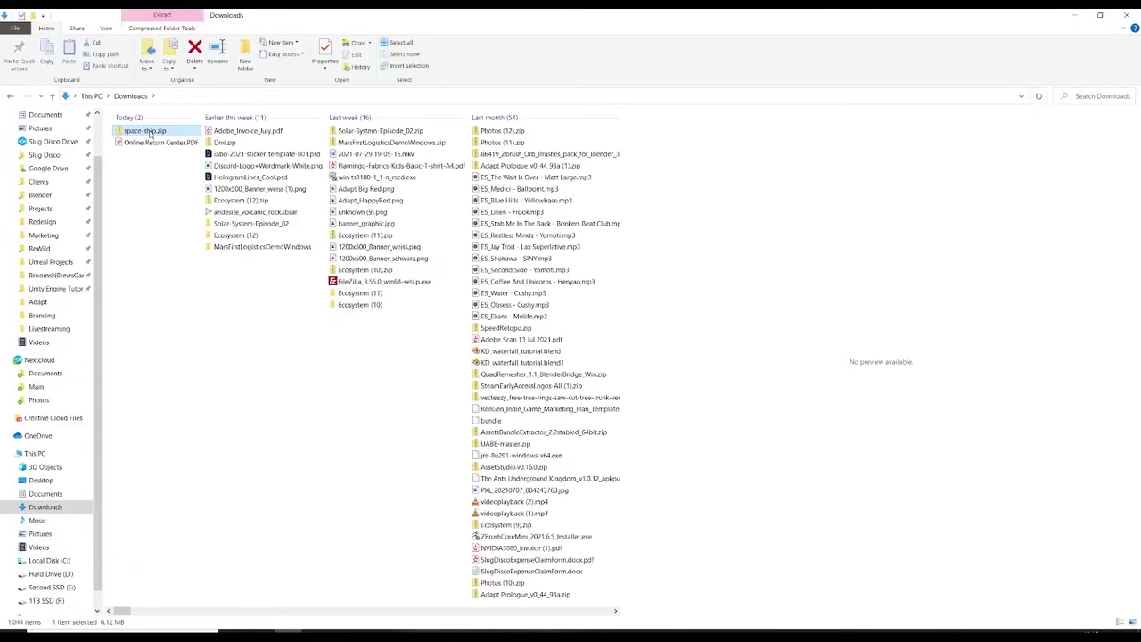
Step: Extract sp1.zip.zip from the archive's source folder to sp1.zip\ with 7-Zip
double_click(150, 132)
double_click(142, 134)
right_click(147, 135)
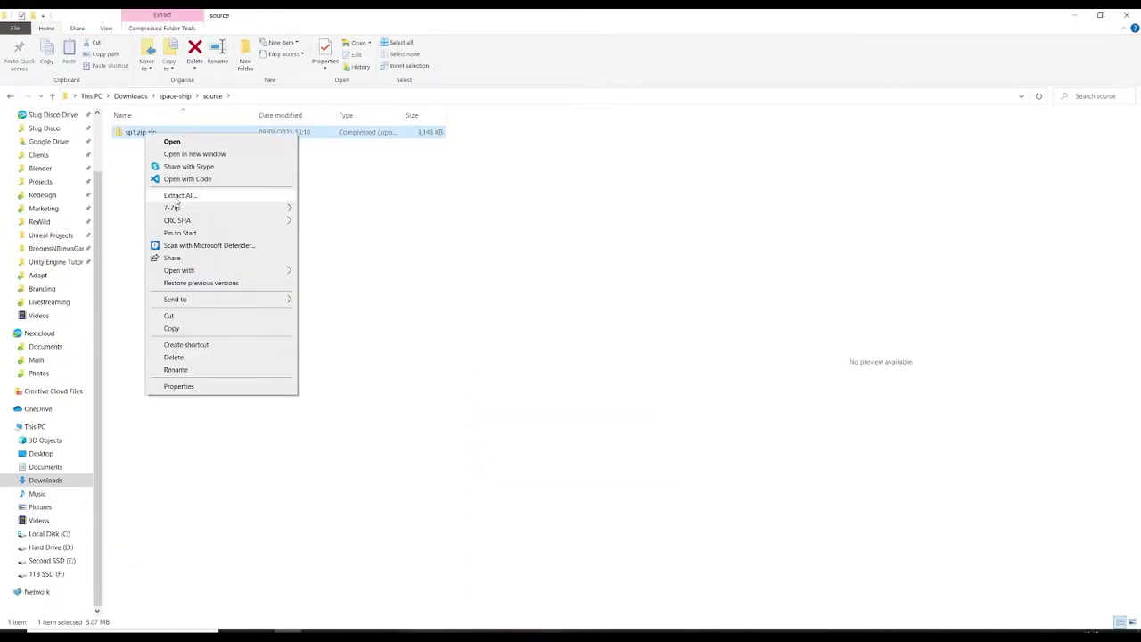
mouse_move(178, 209)
left_click(342, 258)
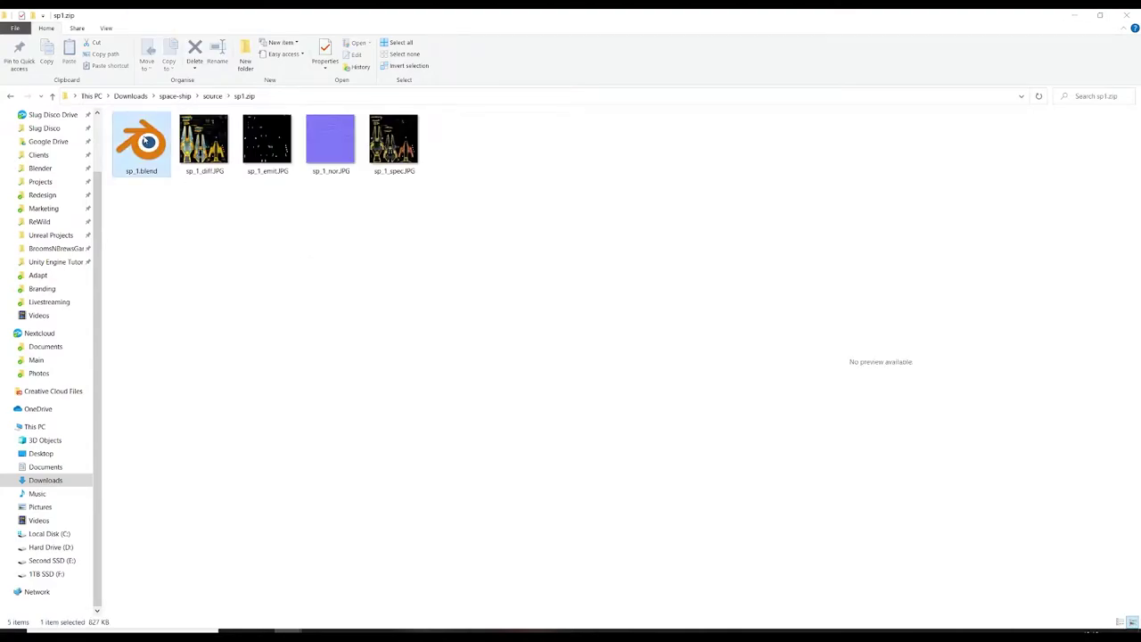
Step: Preview the sp_1 diff, spec, normal and emission texture JPGs
left_click(218, 147)
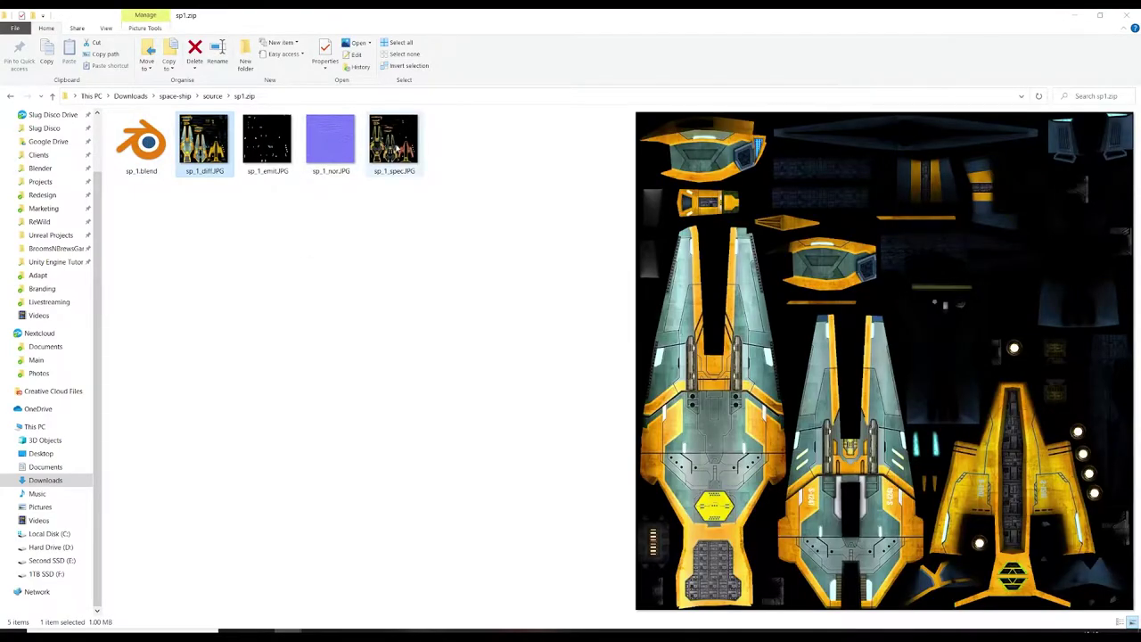
left_click(393, 142)
left_click(330, 142)
left_click(271, 146)
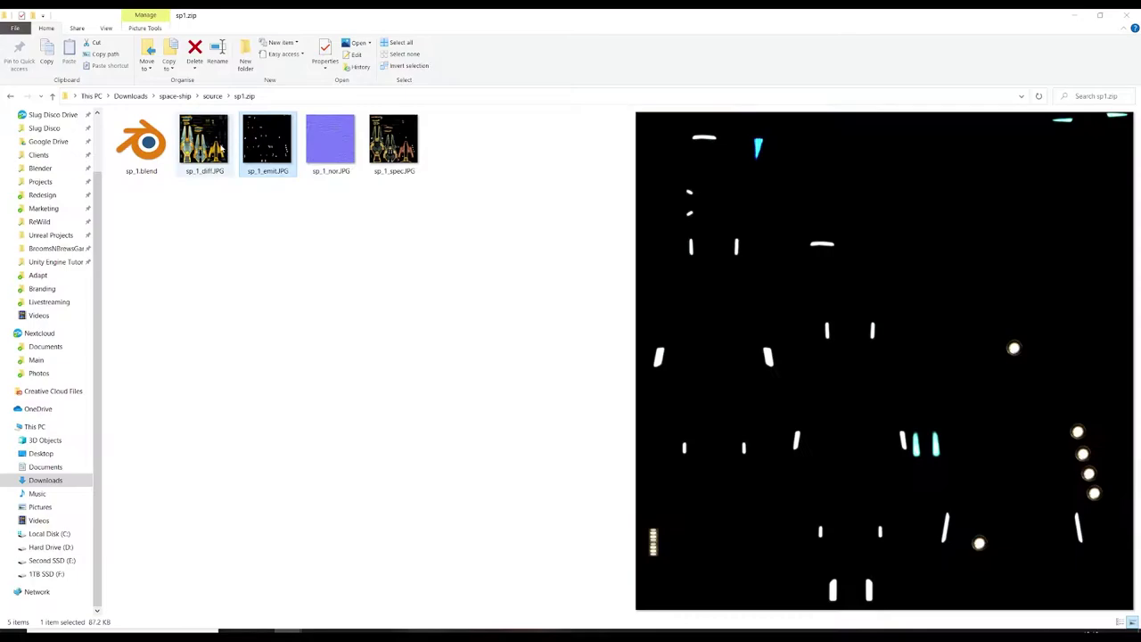
left_click(203, 141)
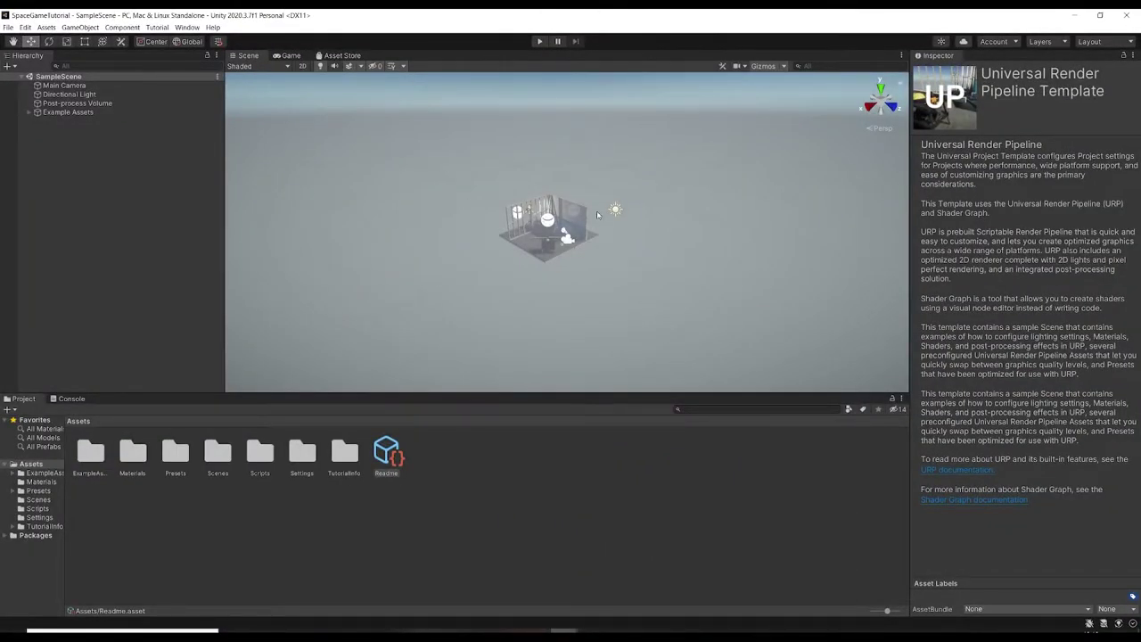
Step: Delete the Example Assets object from the scene and the Readme asset from the project
left_click(114, 274)
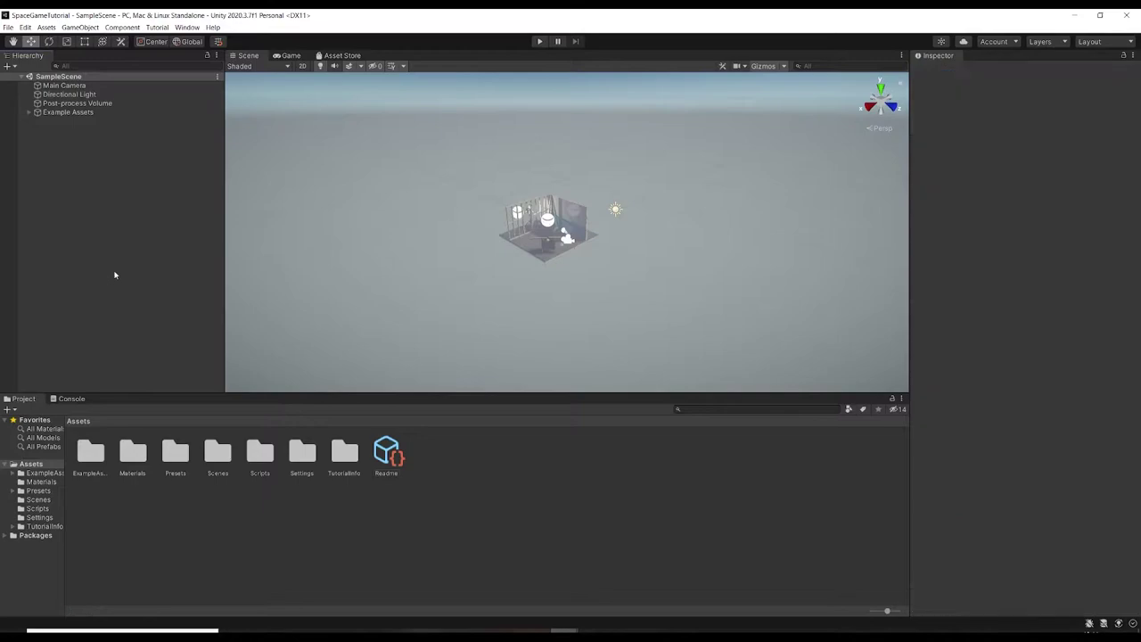
left_click(96, 113)
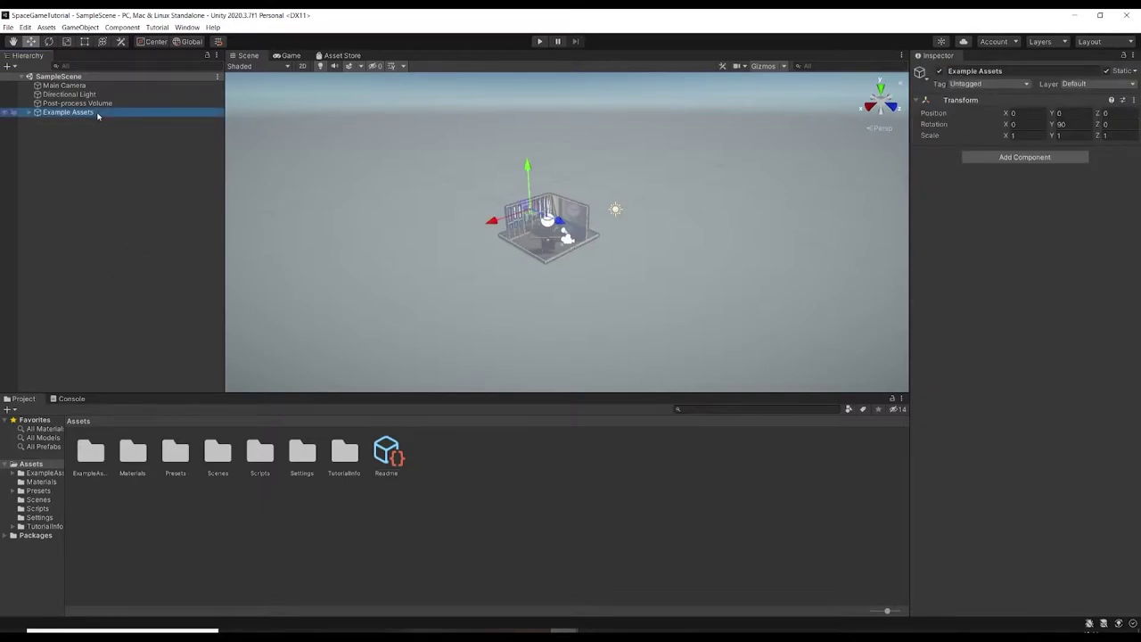
key("Delete")
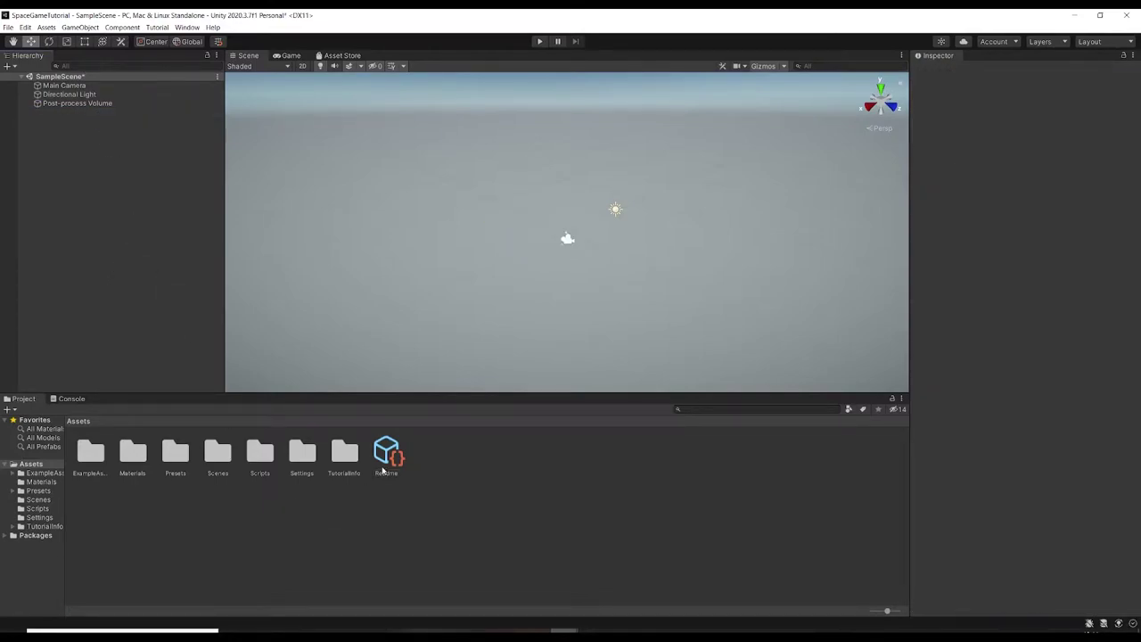
left_click(384, 469)
key("Delete")
left_click(595, 344)
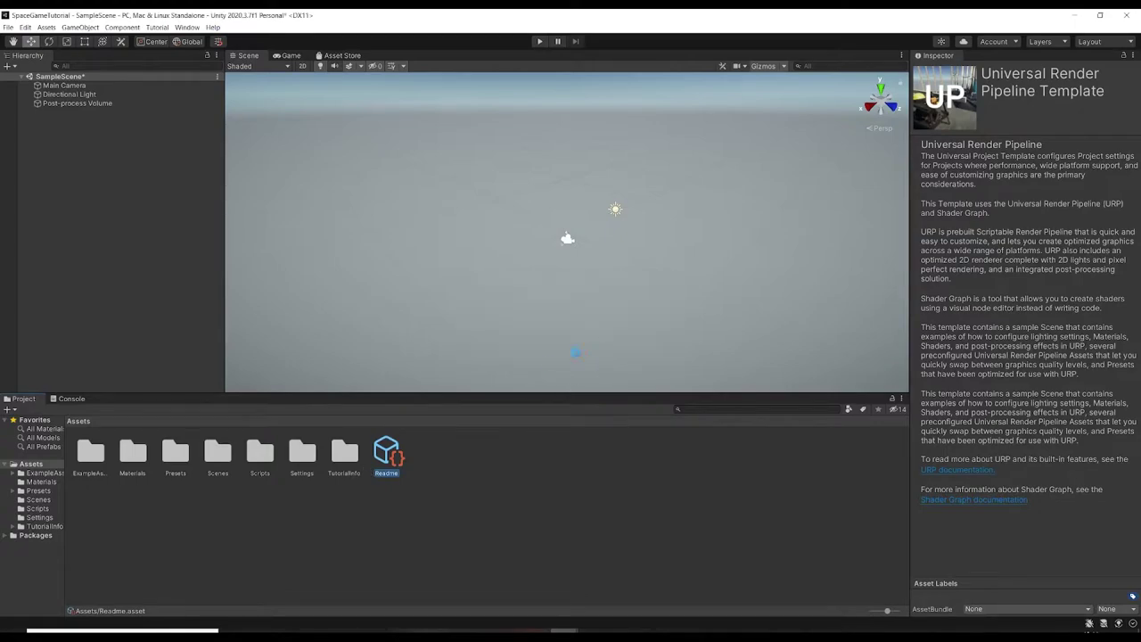
Step: Delete the TutorialInfo and ExampleAssets folders from Assets
left_click(347, 455)
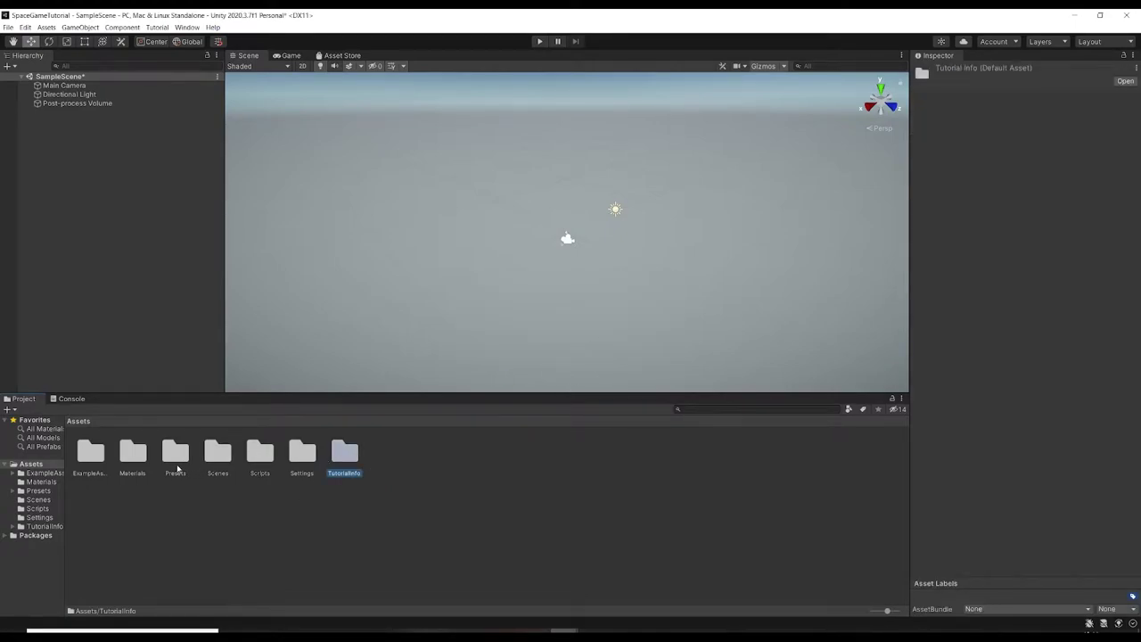
key("Delete")
left_click(598, 344)
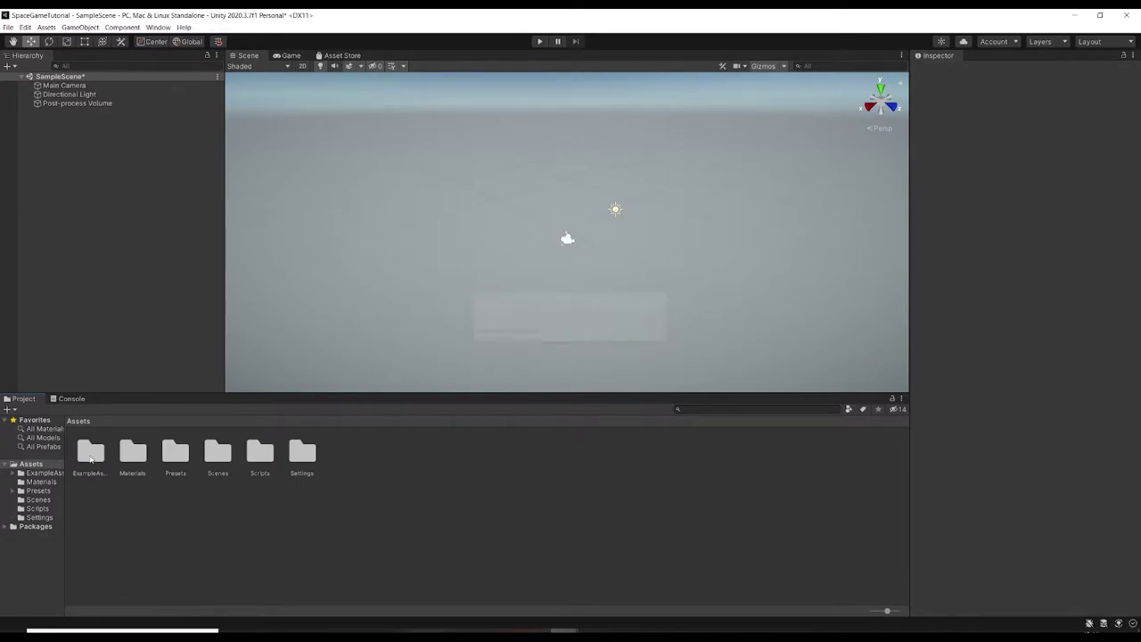
left_click(90, 456)
key("Delete")
left_click(598, 344)
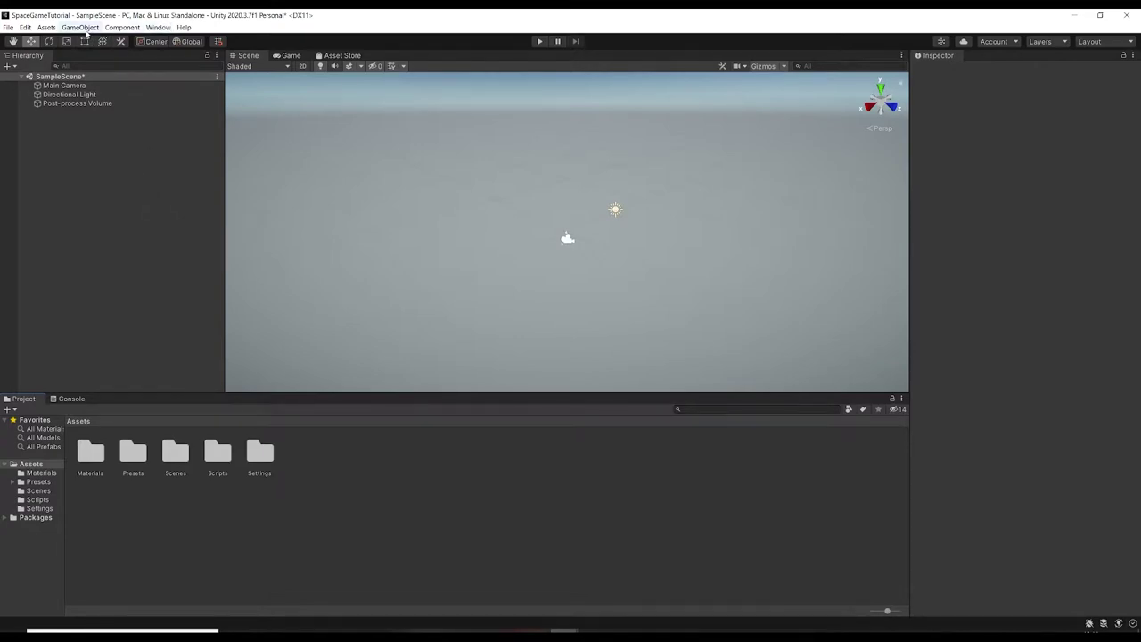
left_click(155, 27)
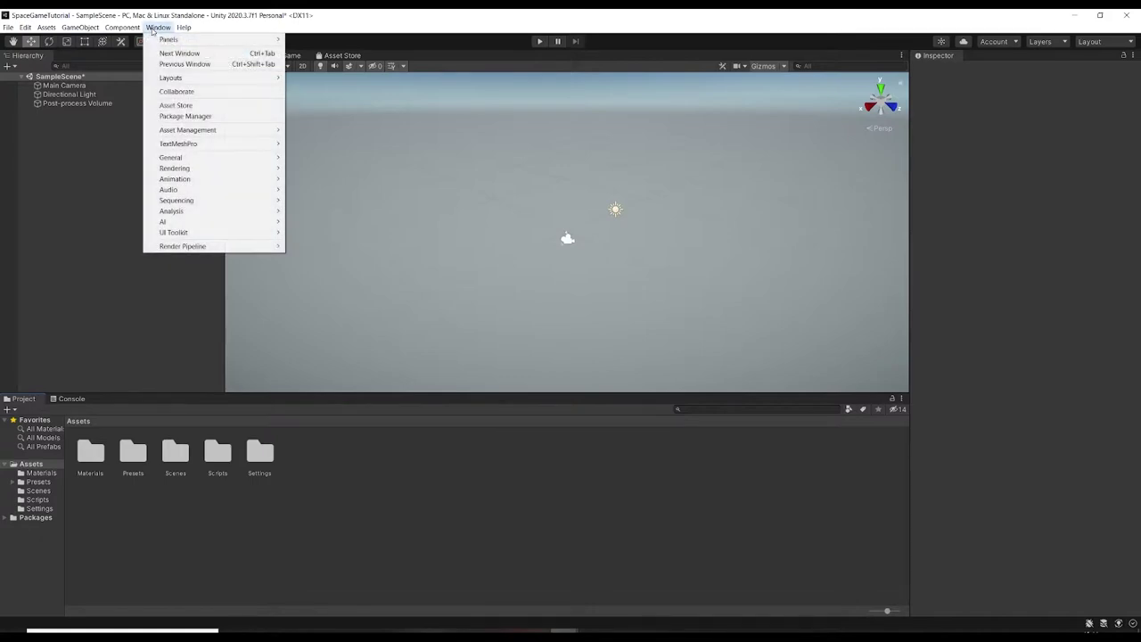
Step: Open Package Manager listing packages from My Assets
left_click(186, 117)
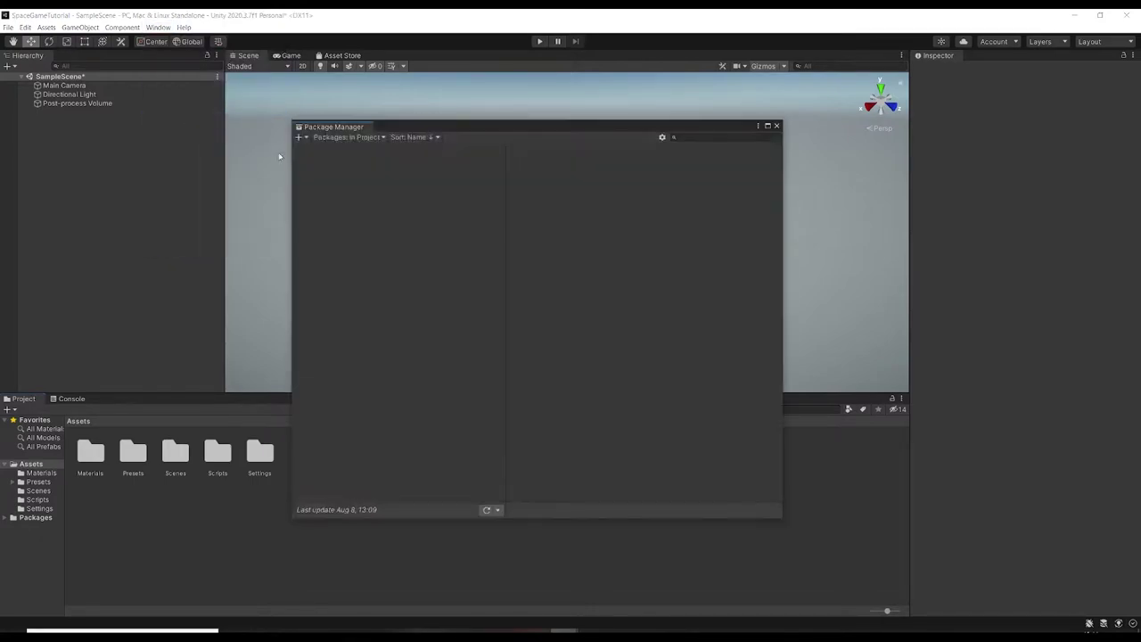
left_click(361, 138)
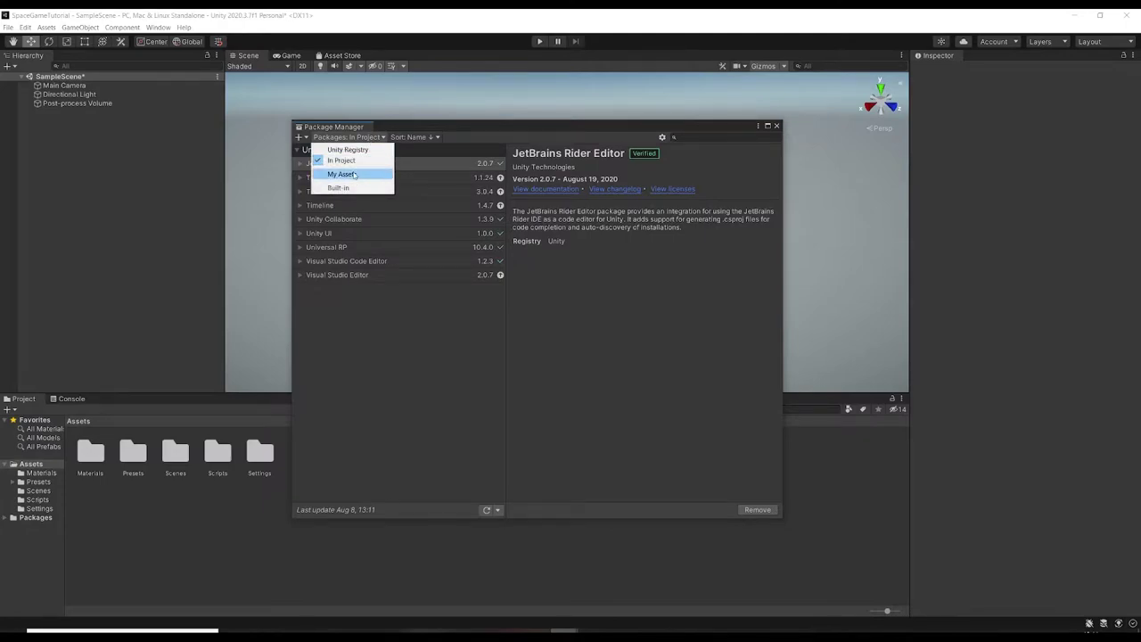
left_click(353, 174)
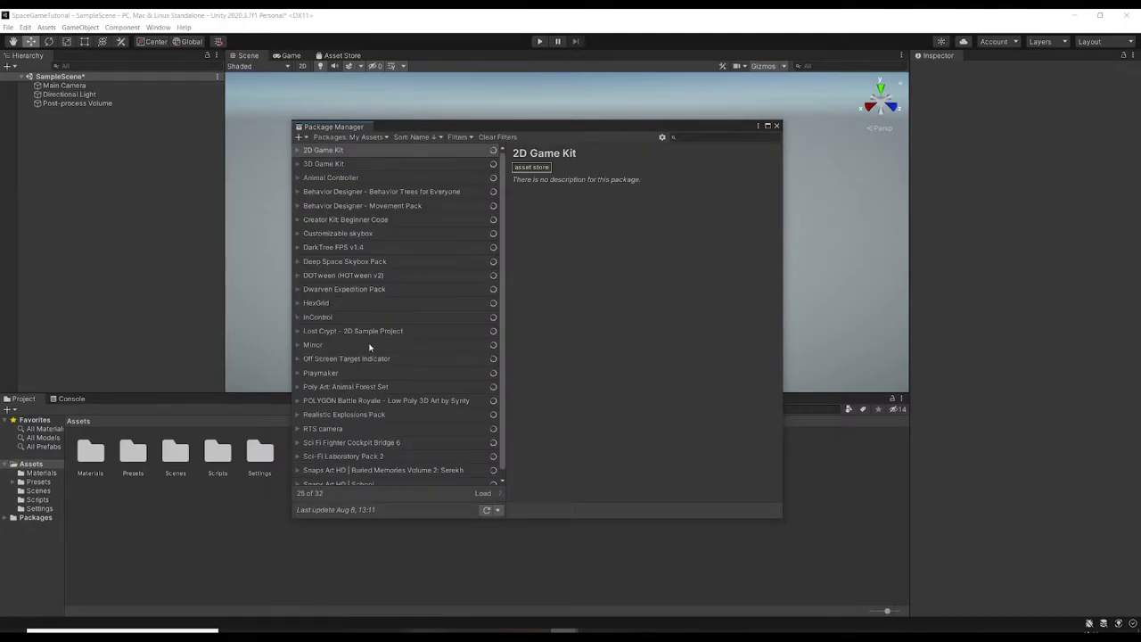
Step: Refresh the owned-package list and load all 32 packages
scroll(389, 443, "down", 1)
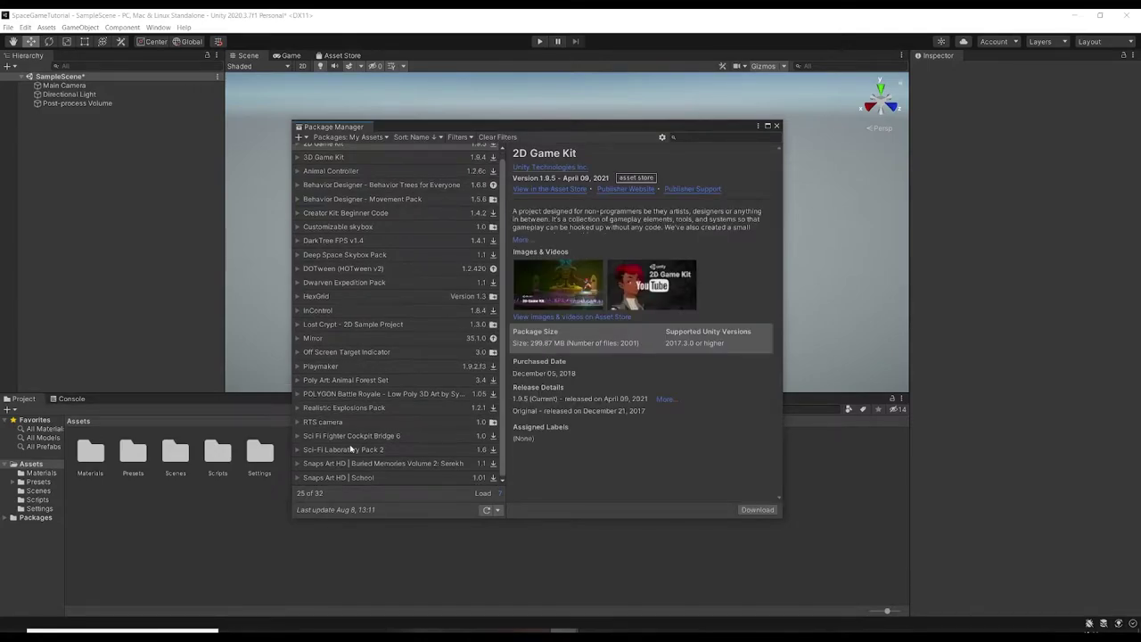
left_click(497, 510)
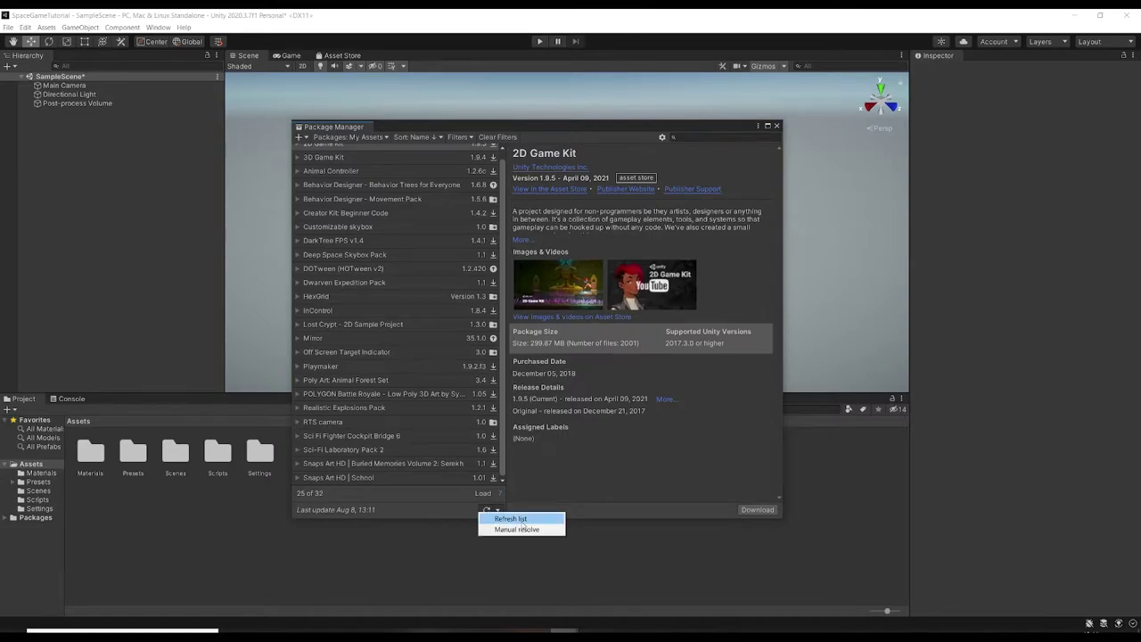
left_click(511, 519)
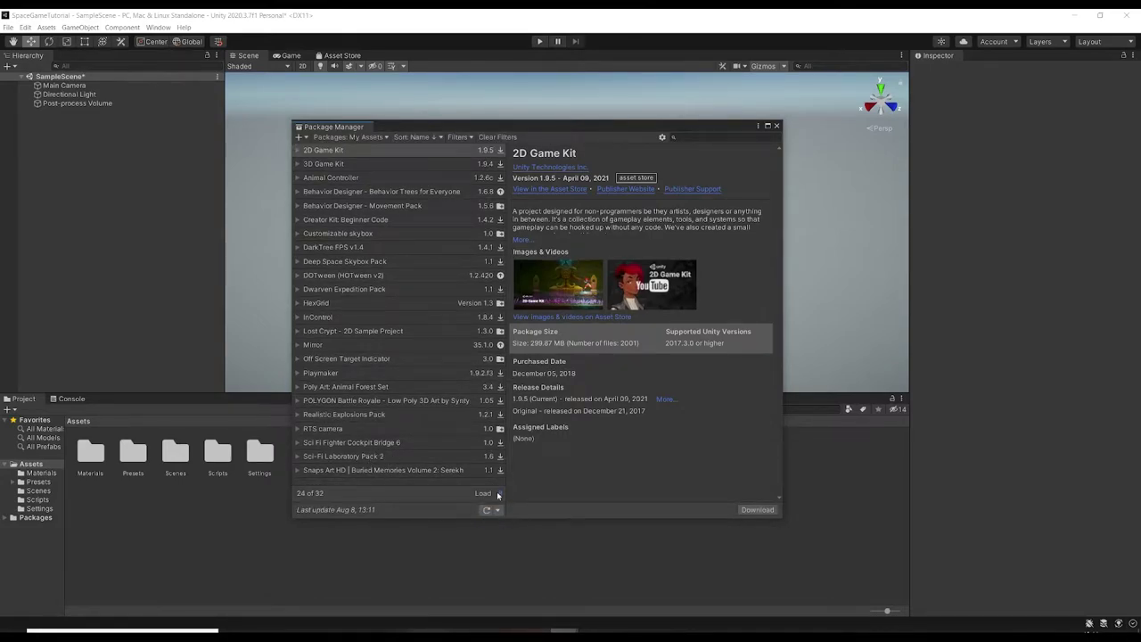
left_click(482, 494)
scroll(405, 437, "down", 3)
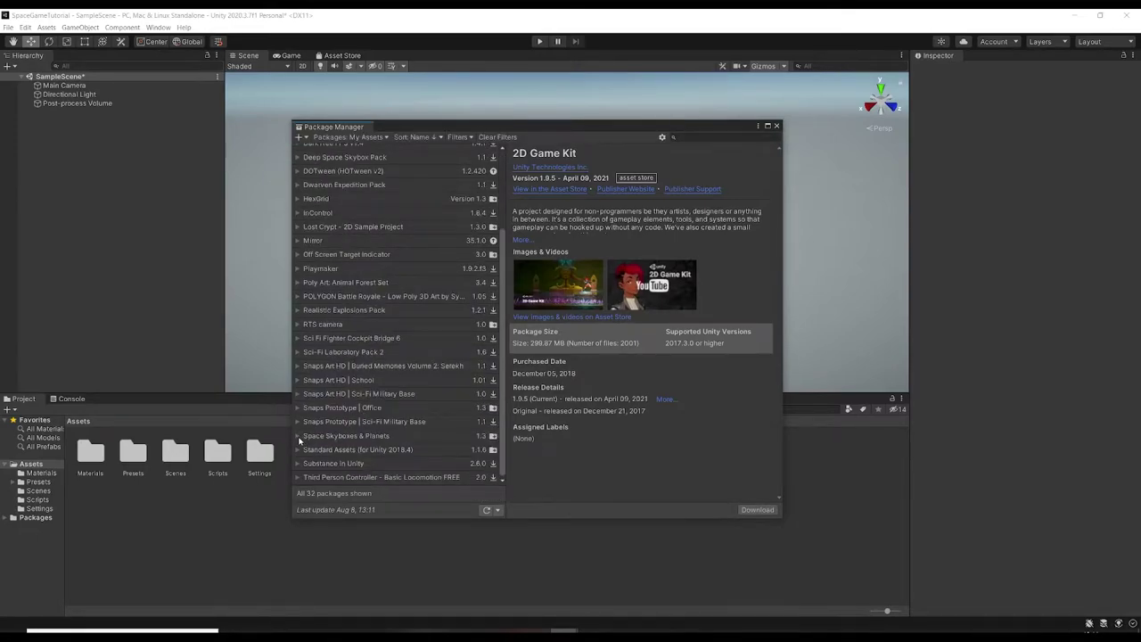
Step: Review the Space Skyboxes & Planets details, comparing with the Deep Space Skybox Pack store page
left_click(298, 436)
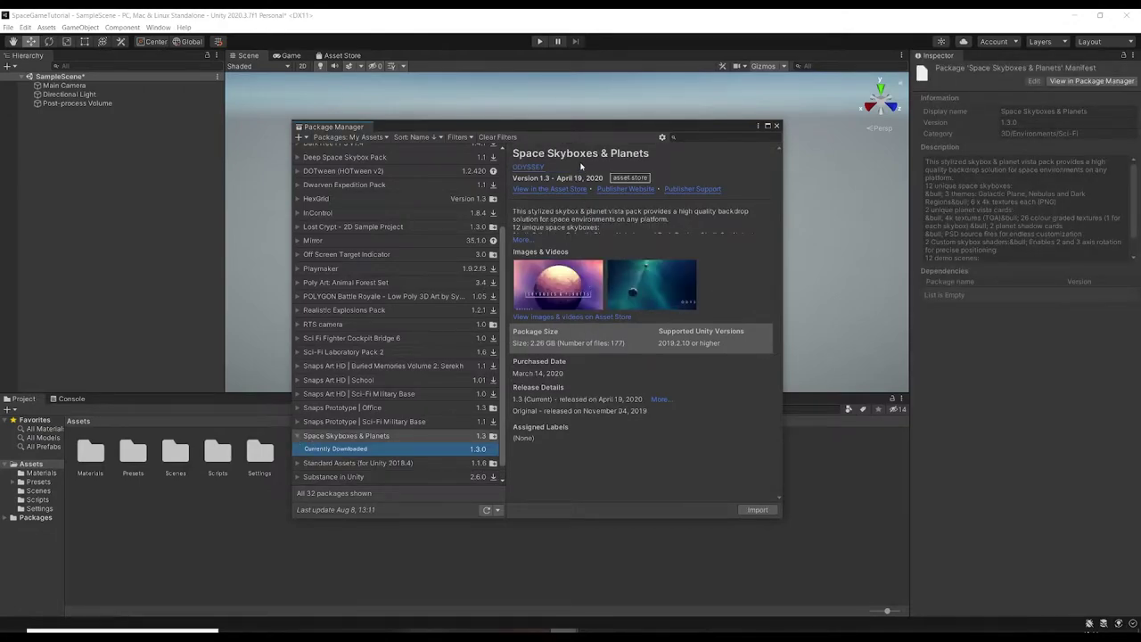
scroll(394, 405, "down", 1)
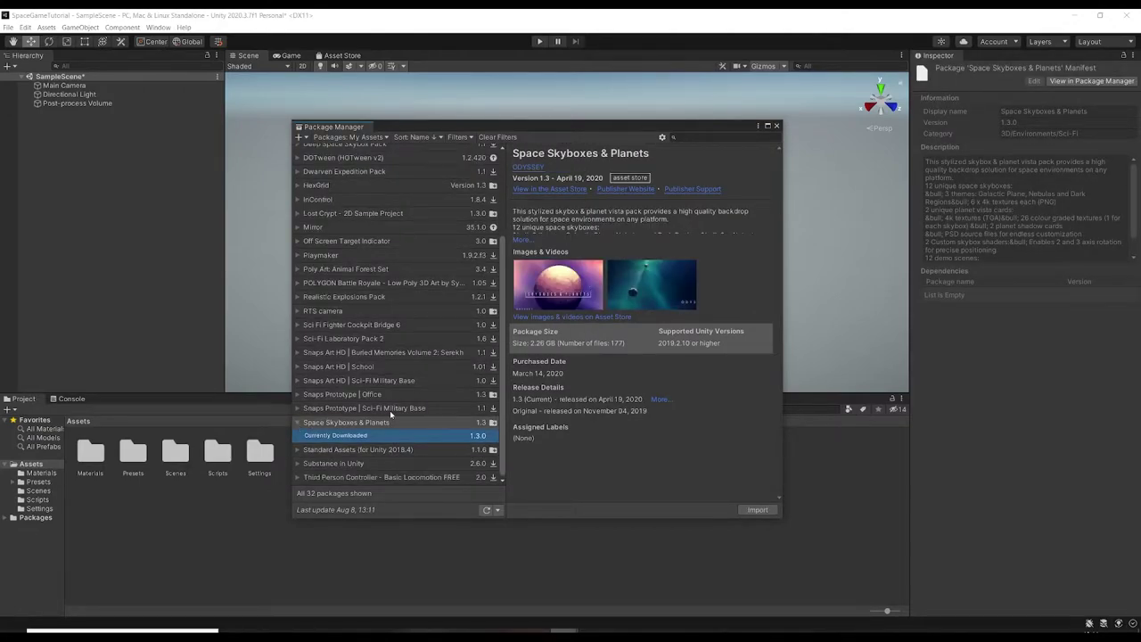
scroll(368, 437, "up", 3)
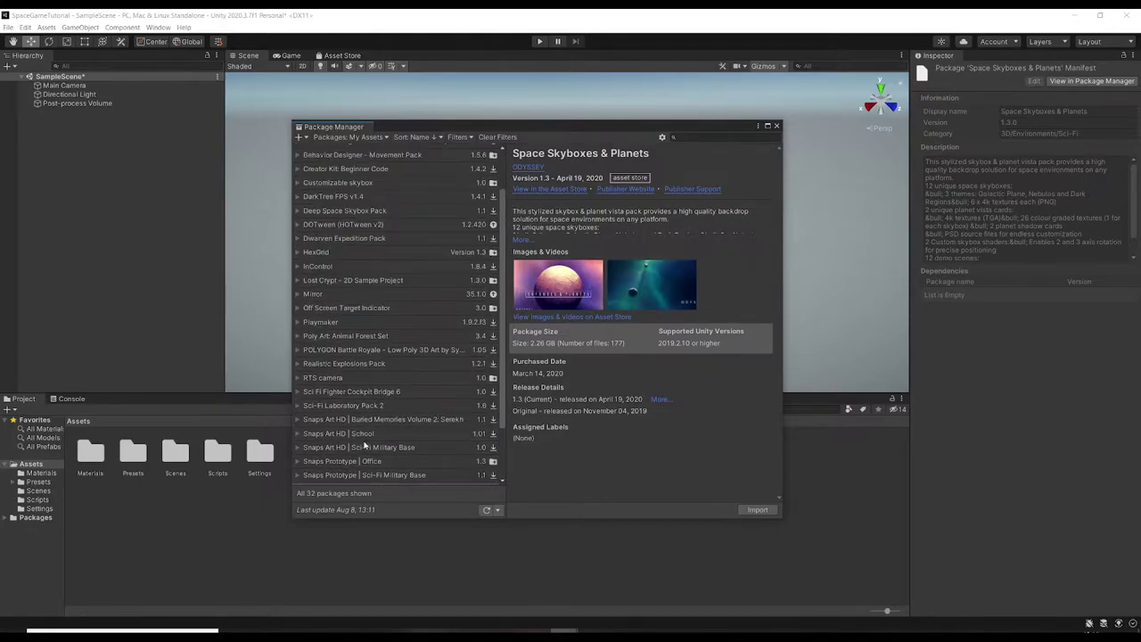
scroll(365, 444, "up", 2)
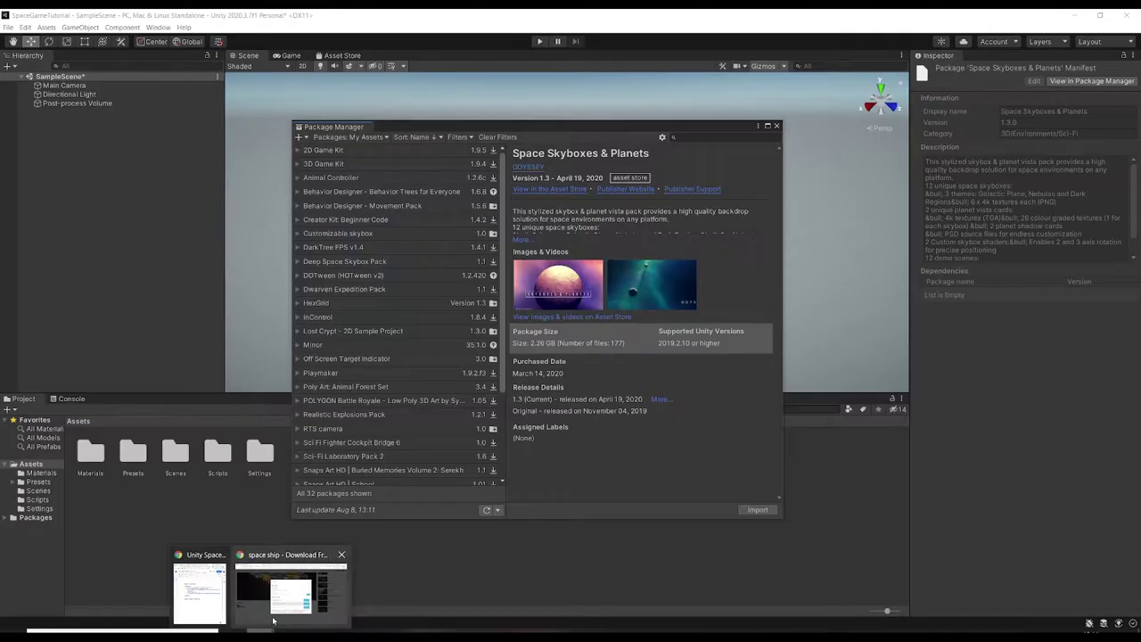
left_click(272, 620)
left_click(83, 18)
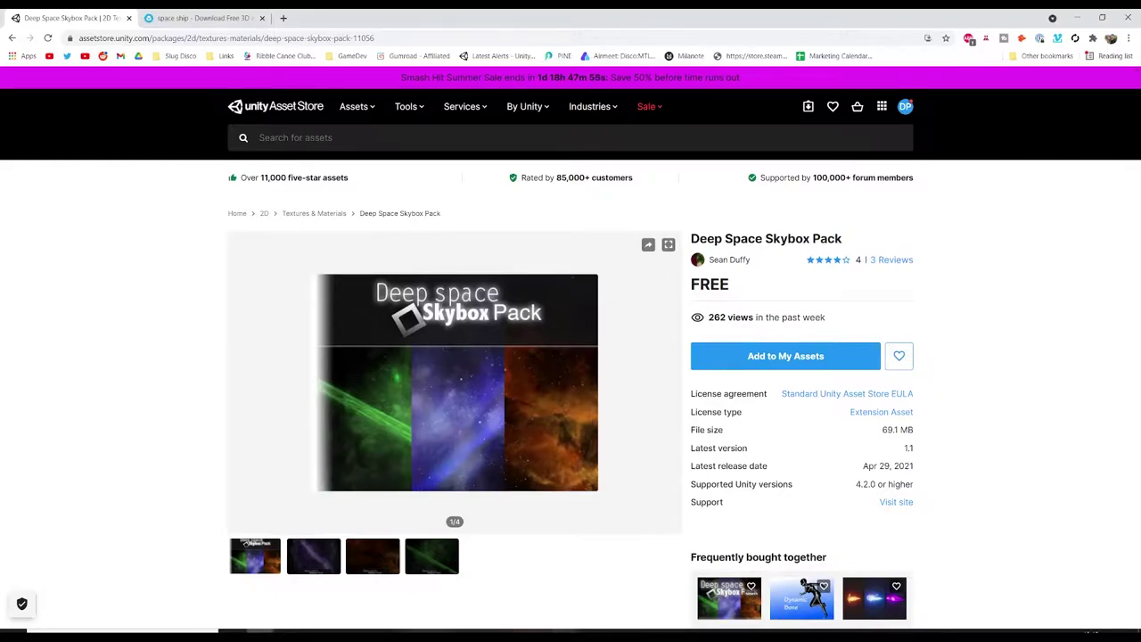
left_click(629, 584)
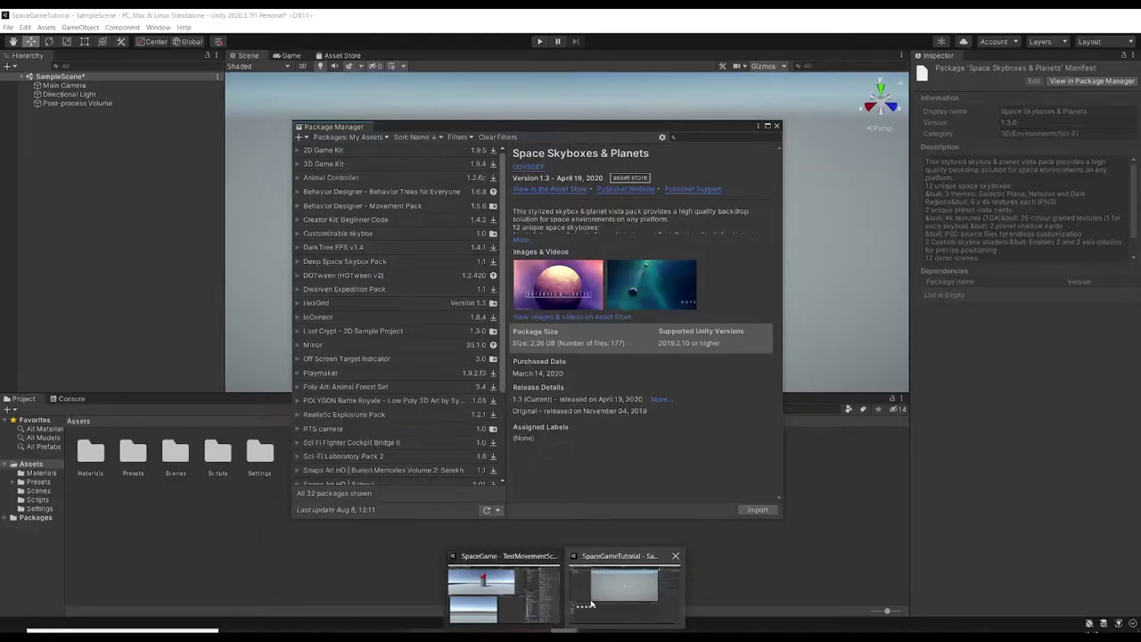
Step: Download the Deep Space Skybox Pack in Package Manager
left_click(305, 262)
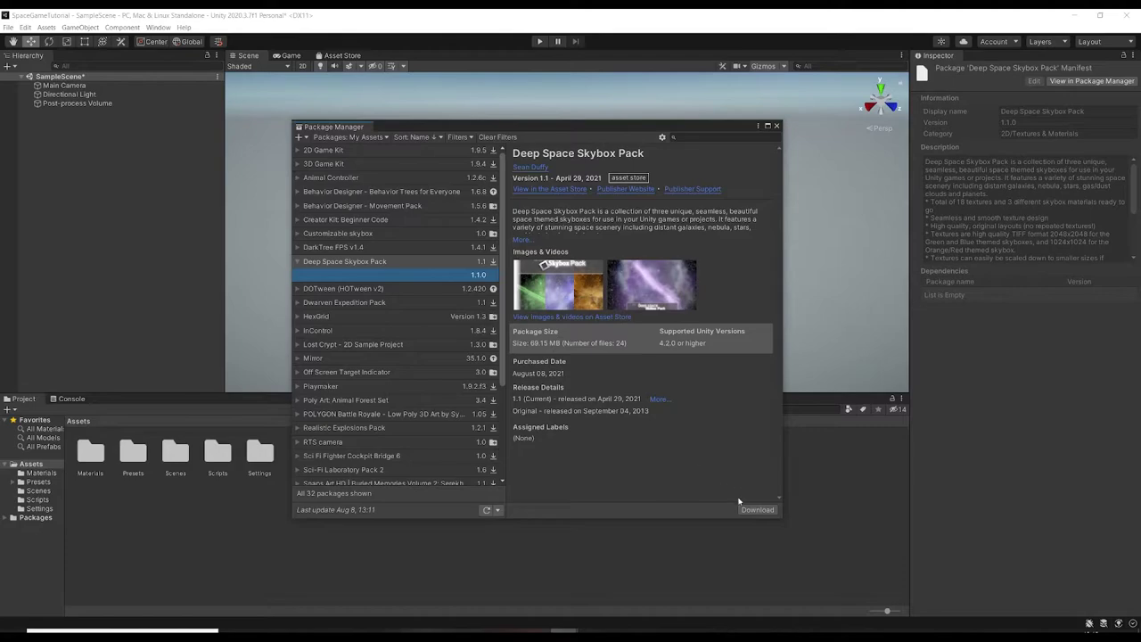
scroll(346, 450, "down", 3)
left_click(361, 433)
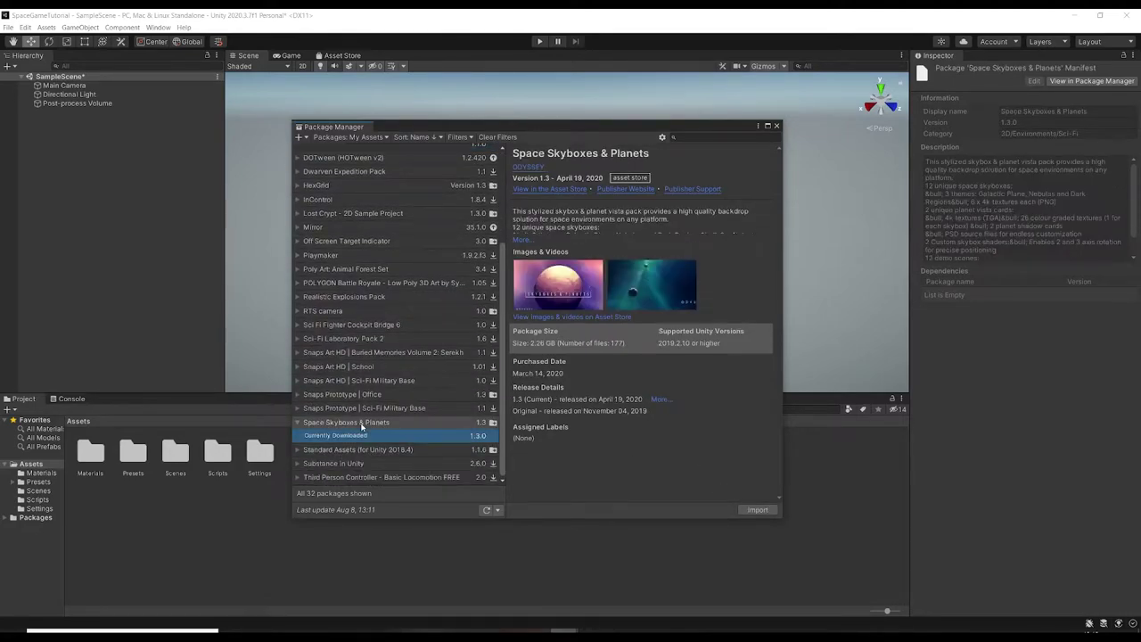
scroll(355, 384, "up", 3)
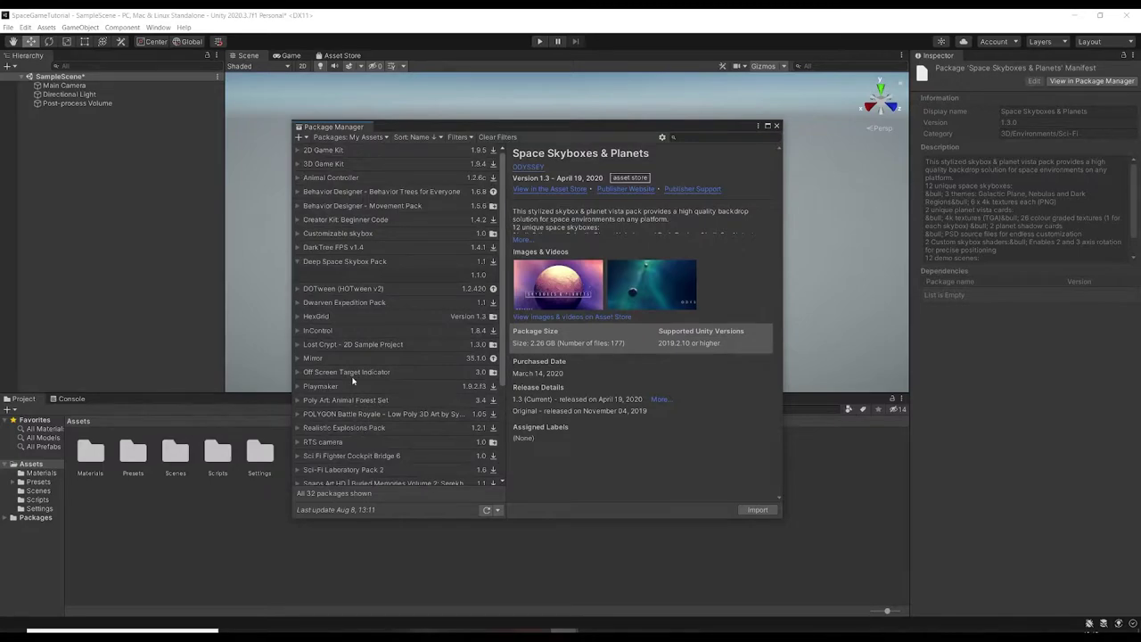
left_click(340, 261)
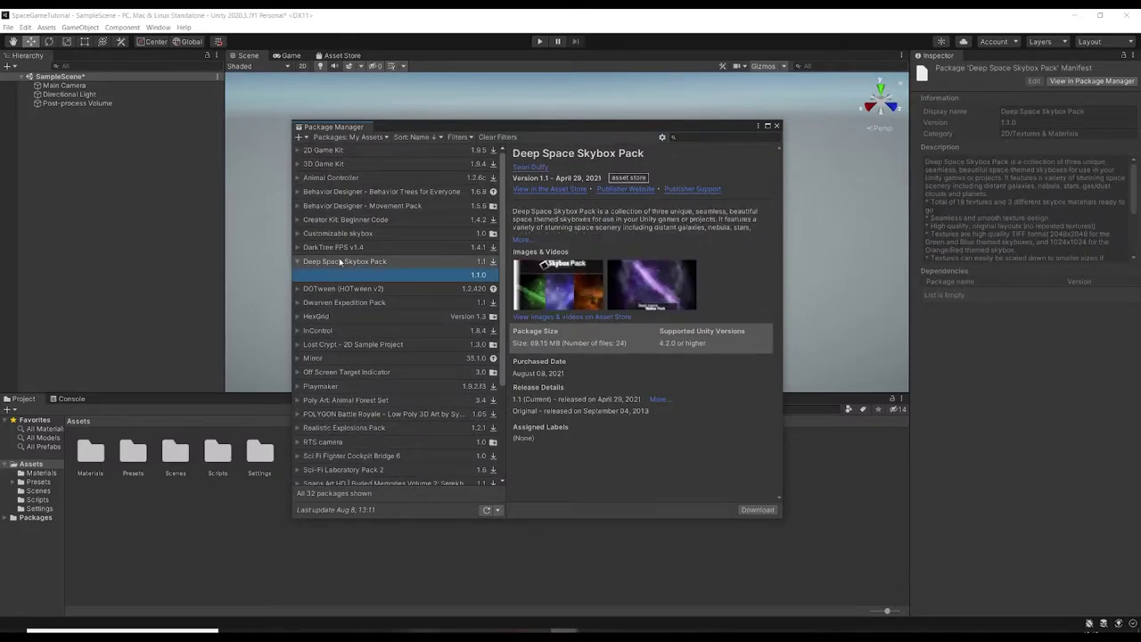
left_click(758, 510)
Step: Check the Space Skyboxes & Planets package and its store page in the browser
scroll(399, 448, "down", 3)
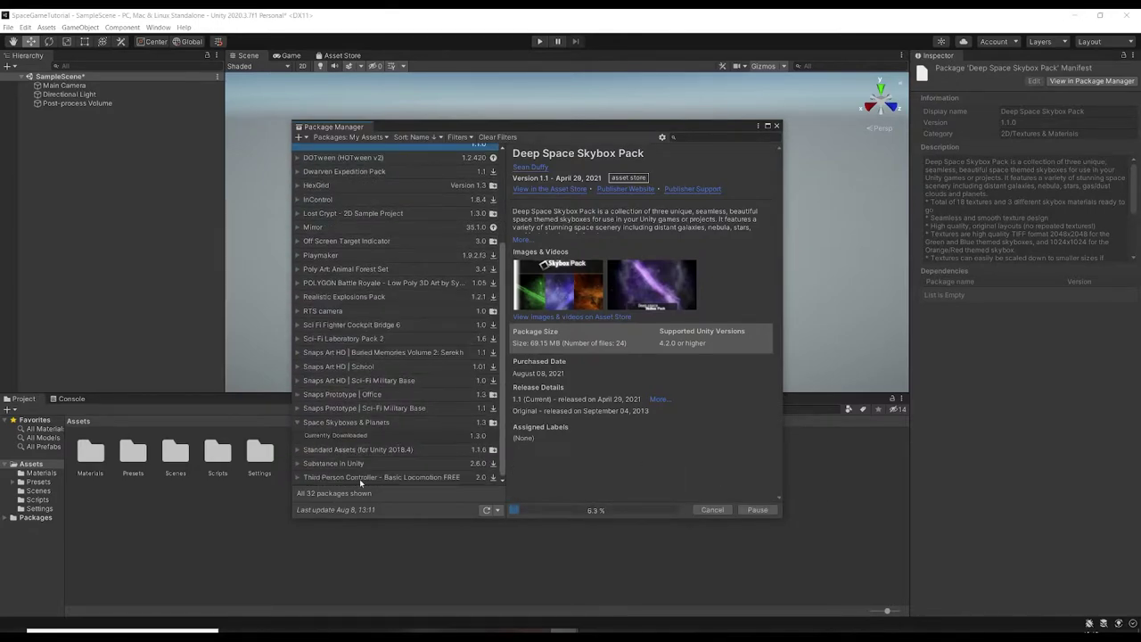
left_click(339, 429)
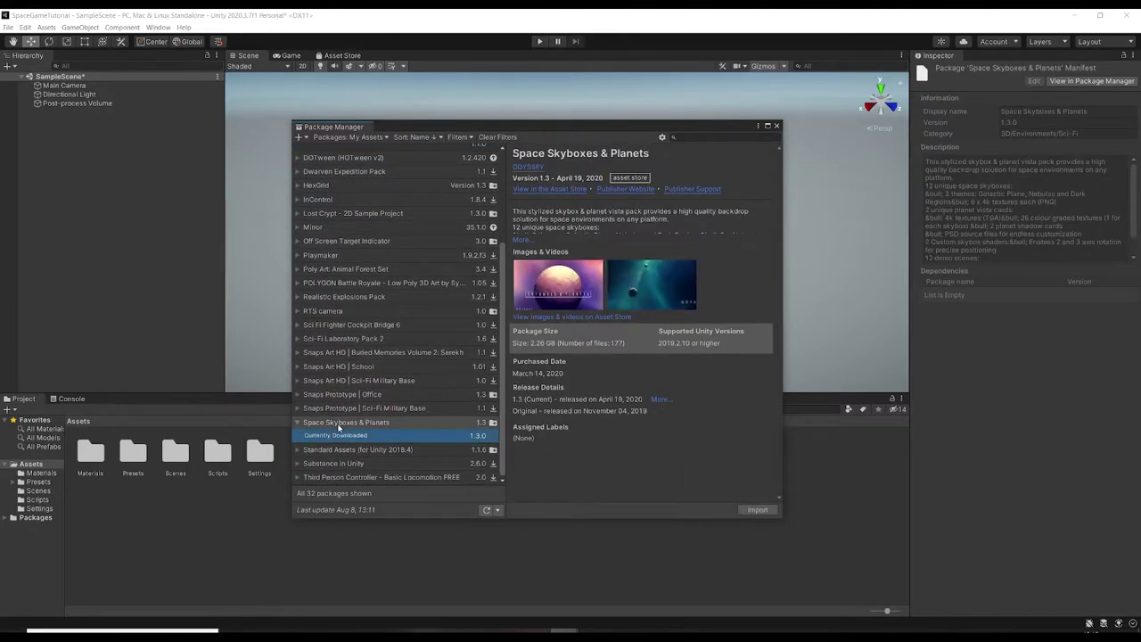
left_click(532, 190)
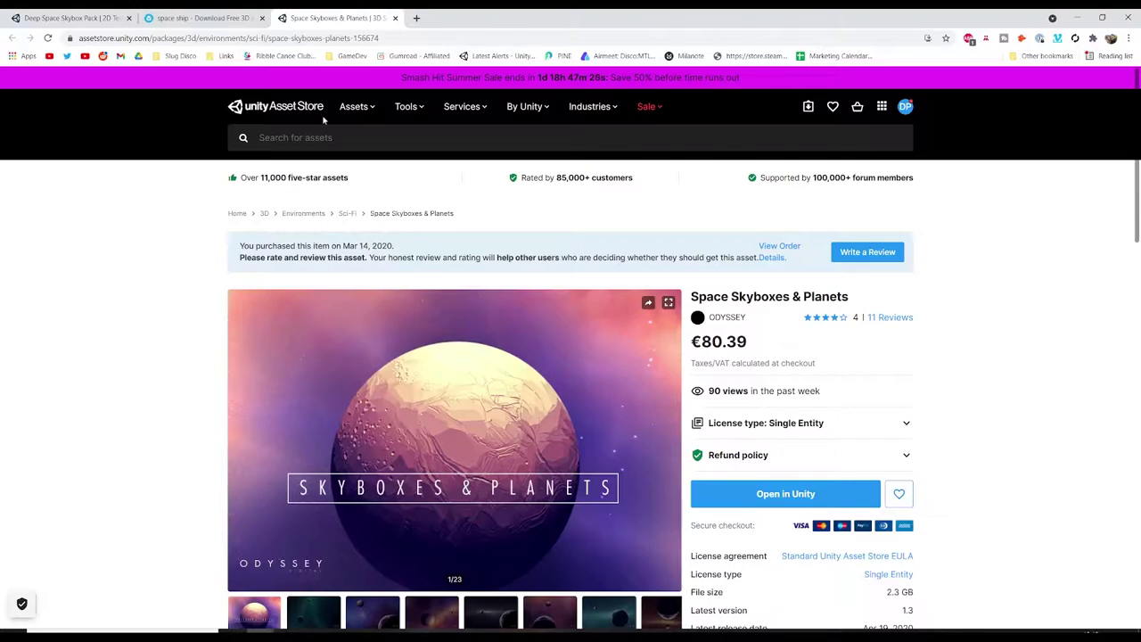
left_click(1077, 17)
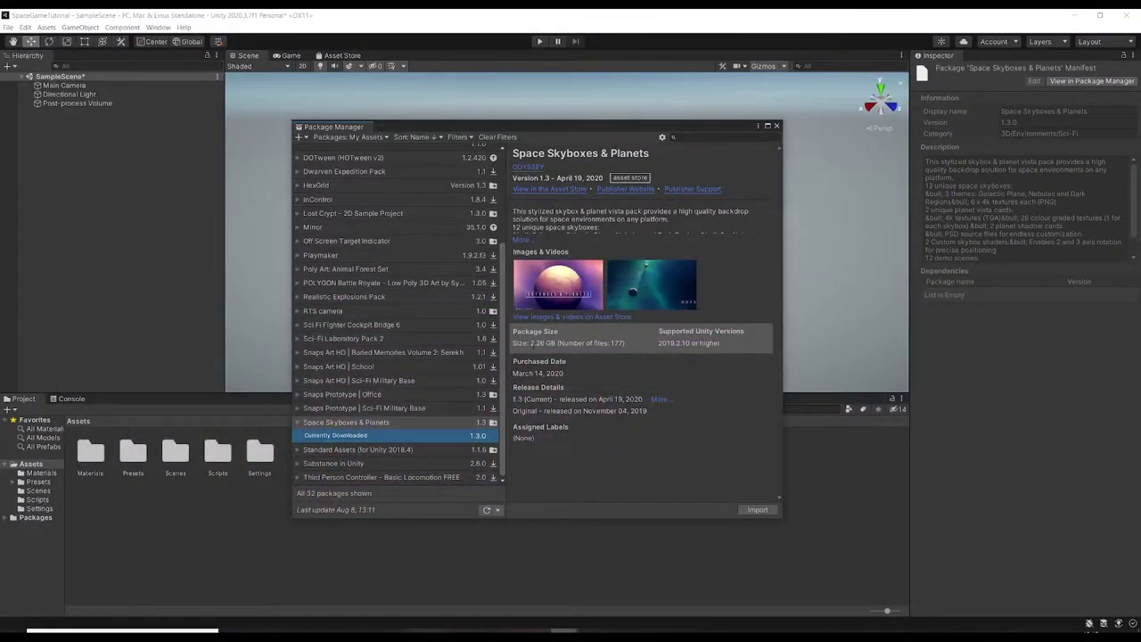
Step: Import all Deep Space Skybox Pack files into Assets and close Package Manager
scroll(346, 204, "up", 3)
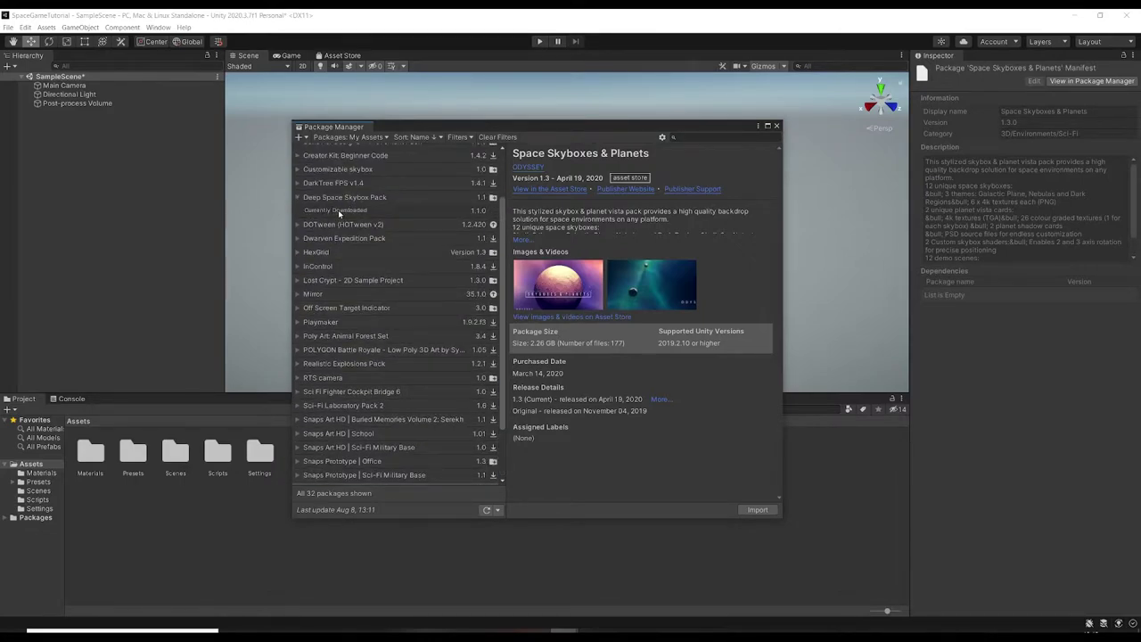
left_click(337, 210)
left_click(755, 509)
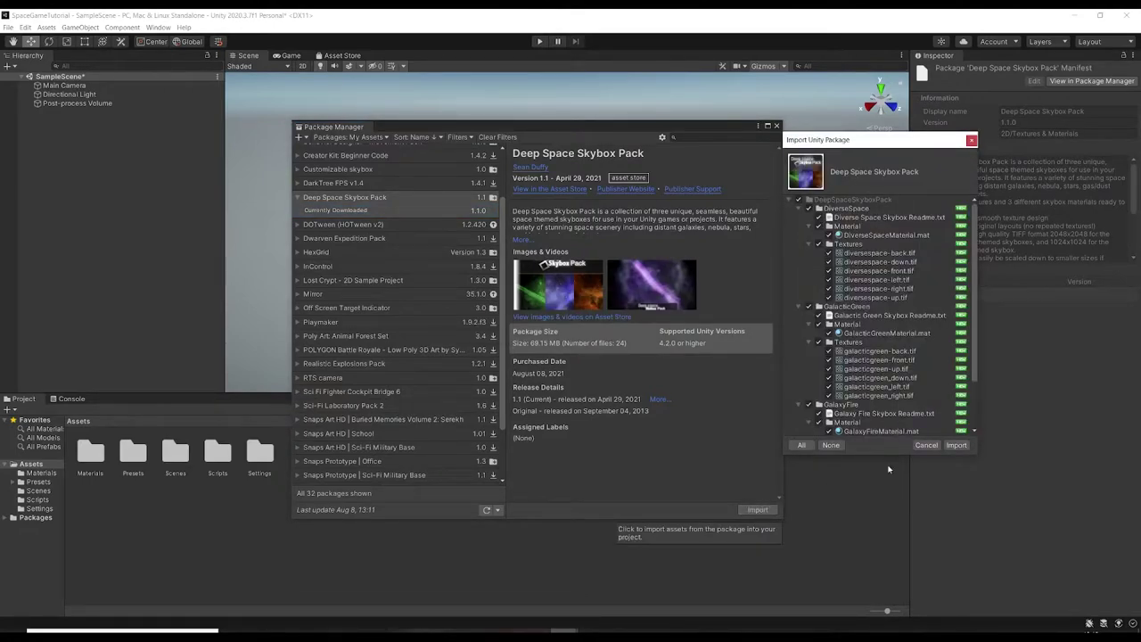
left_click(954, 444)
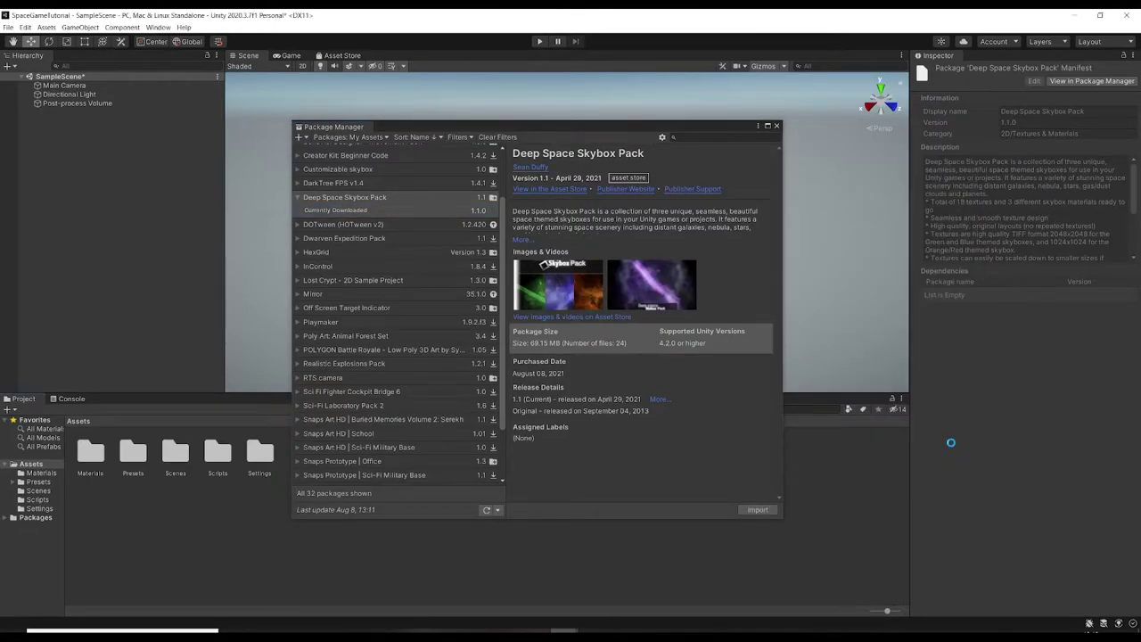
left_click(776, 126)
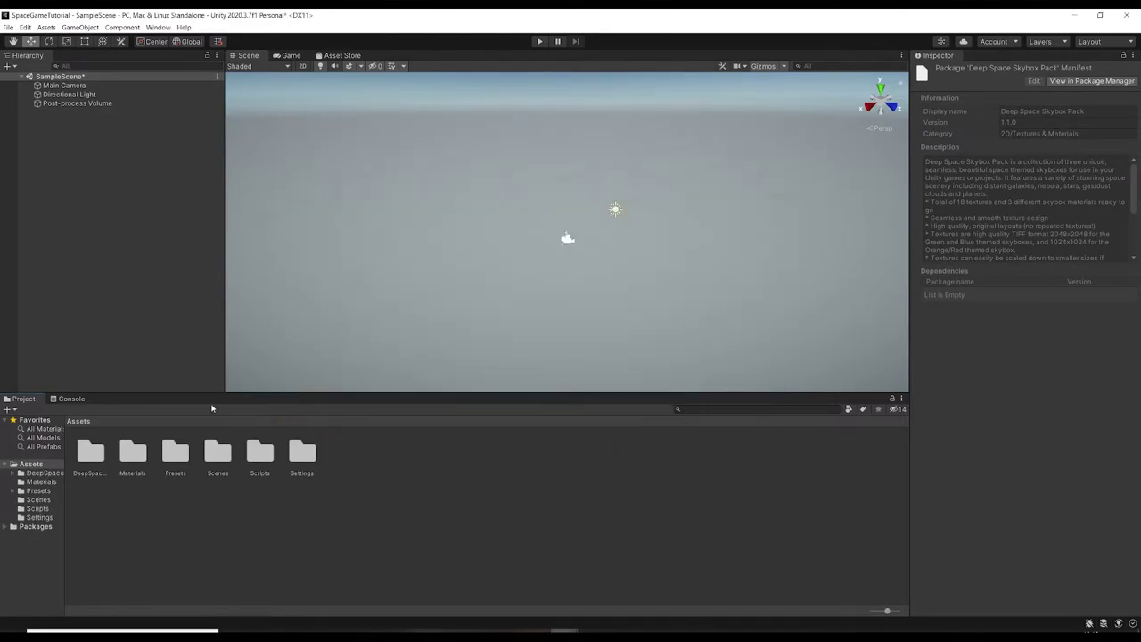
Step: Expand the DeepSpaceSkyboxPack folder tree and show the GalaxyFire folder's contents
double_click(85, 455)
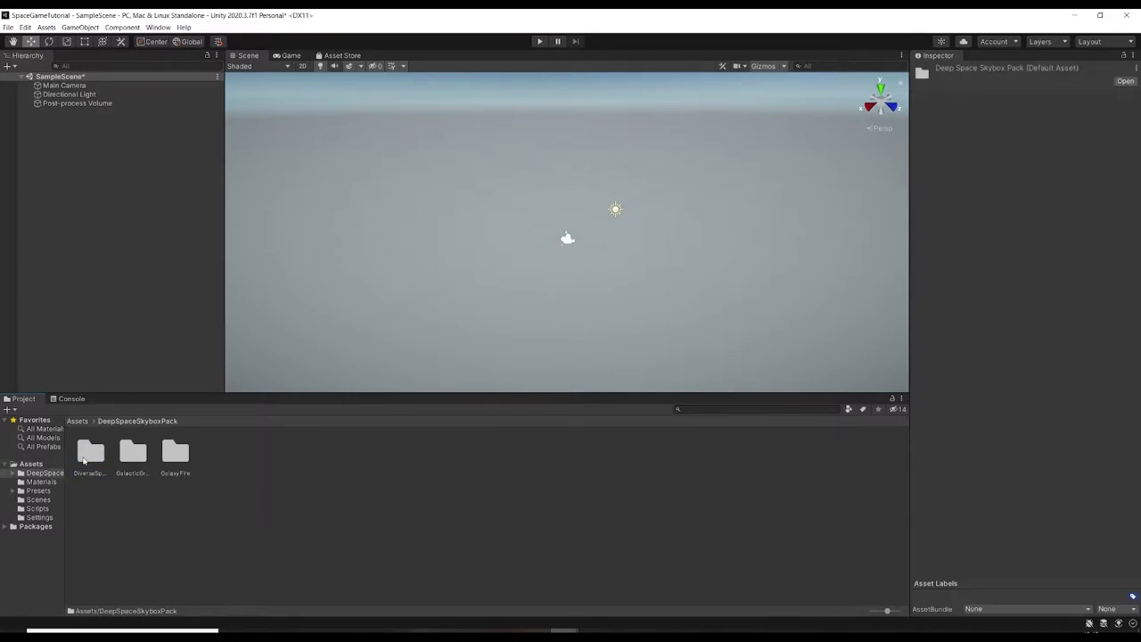
left_click(45, 429)
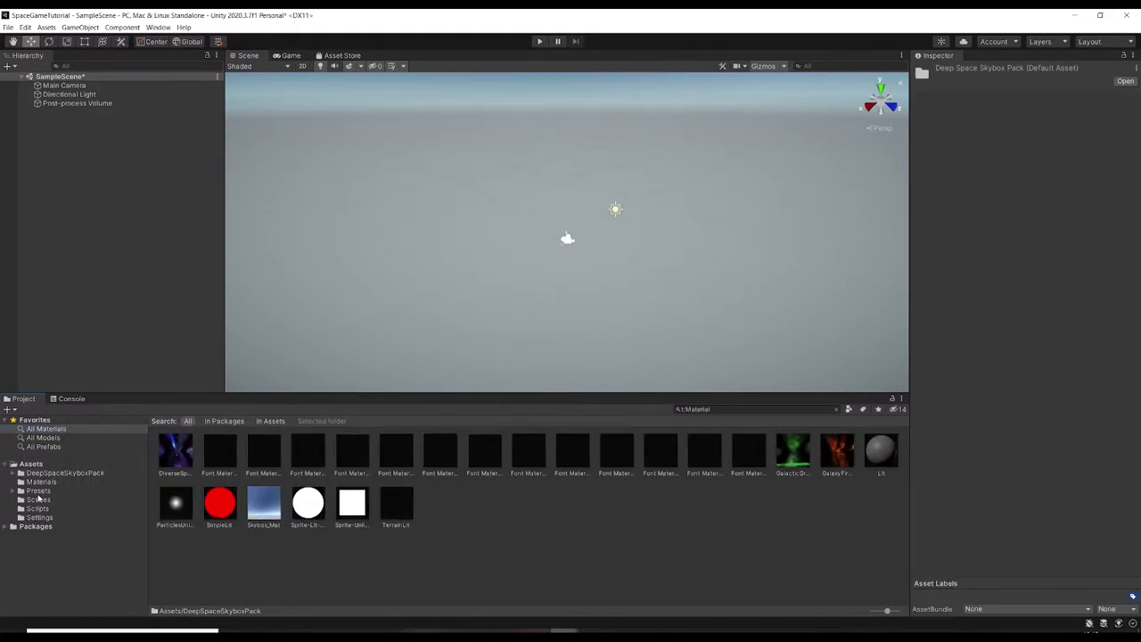
left_click(47, 475)
left_click(11, 474)
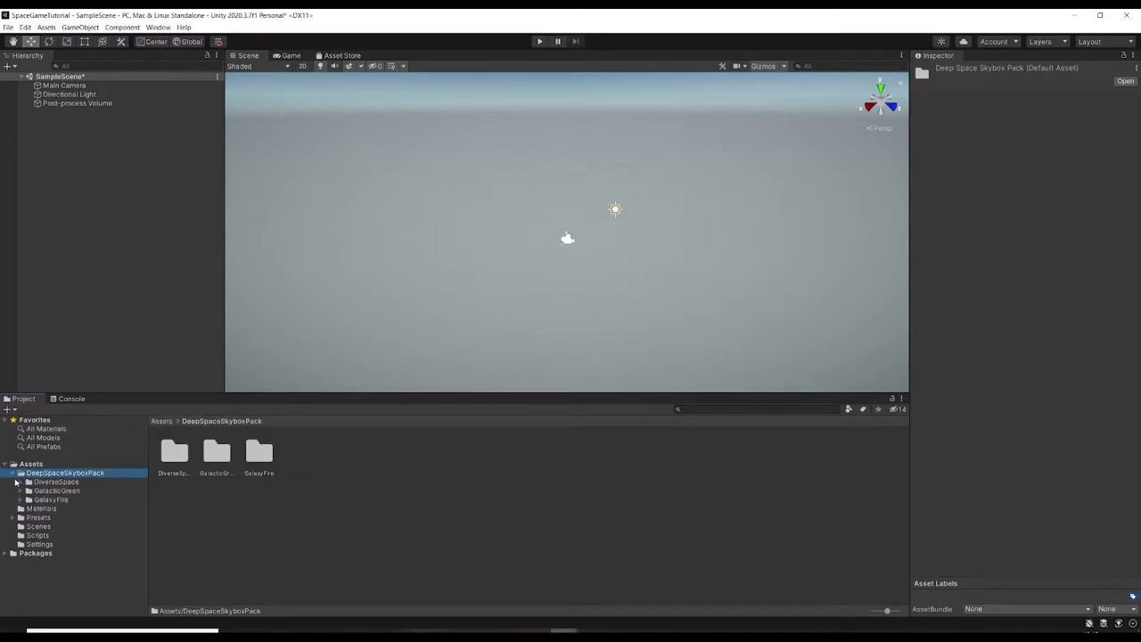
left_click(21, 500)
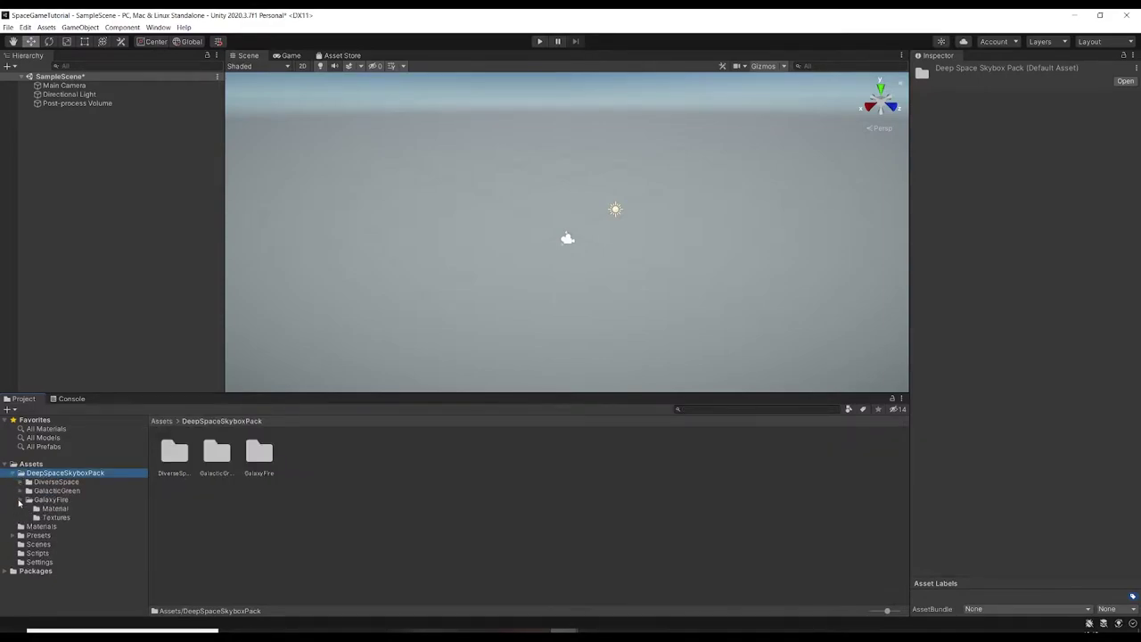
left_click(51, 500)
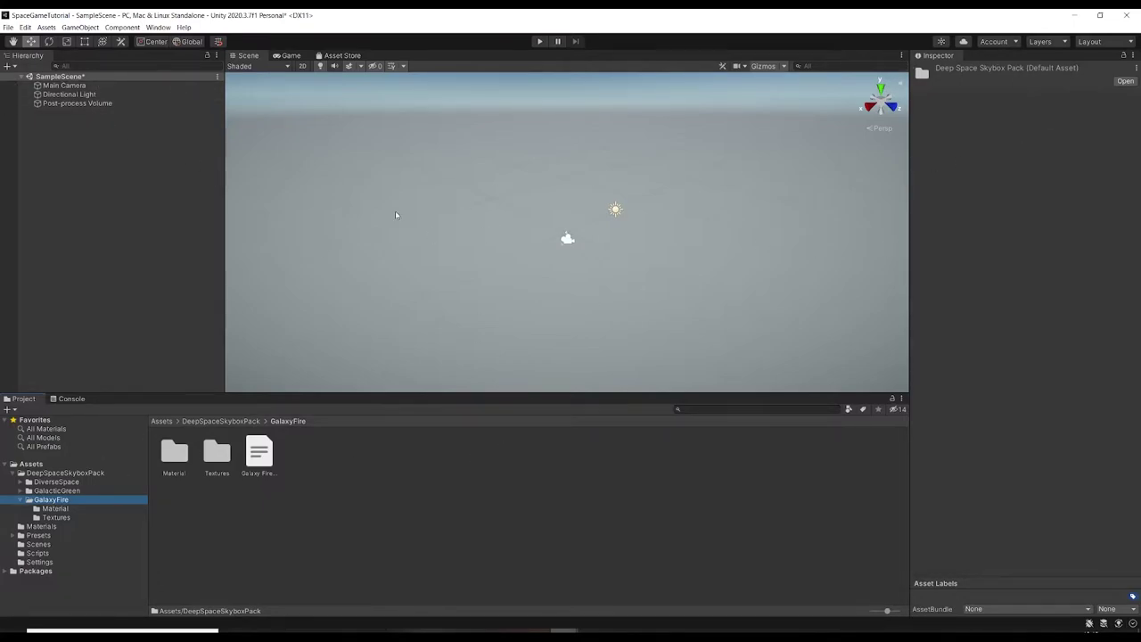
left_click(151, 28)
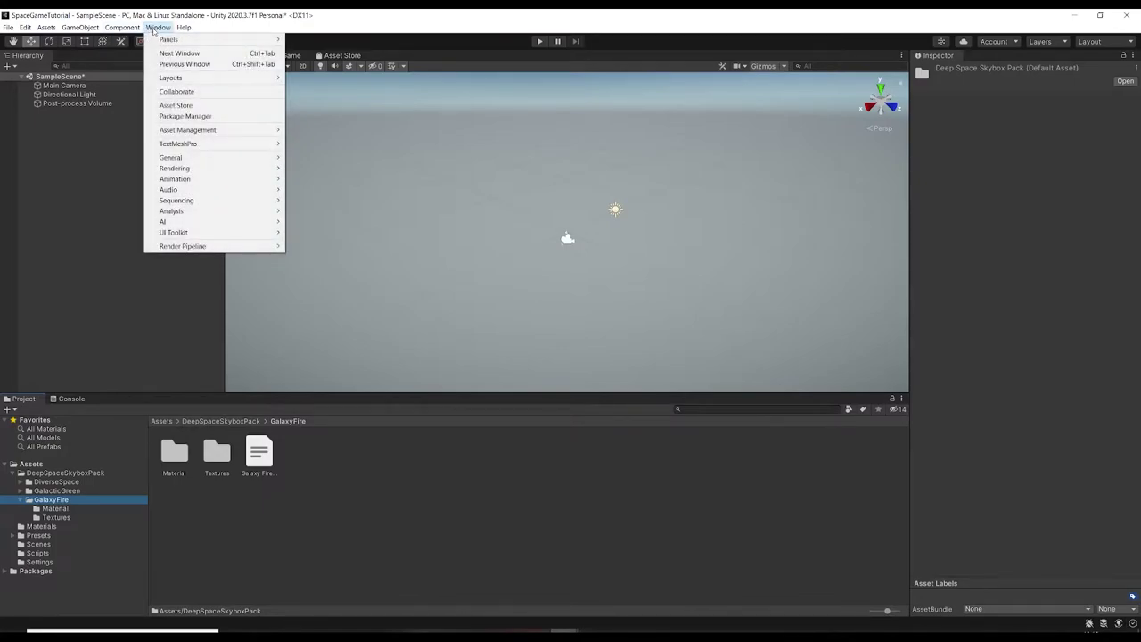
Step: Dock the Lighting window beside the Inspector, showing its Environment settings
mouse_move(223, 167)
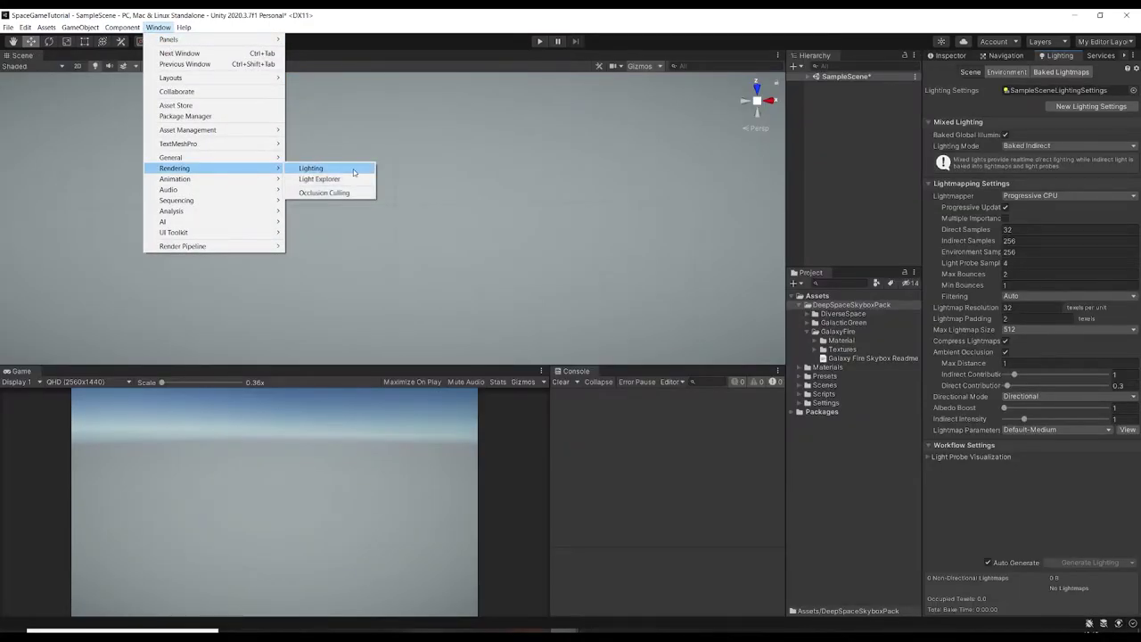
left_click(353, 170)
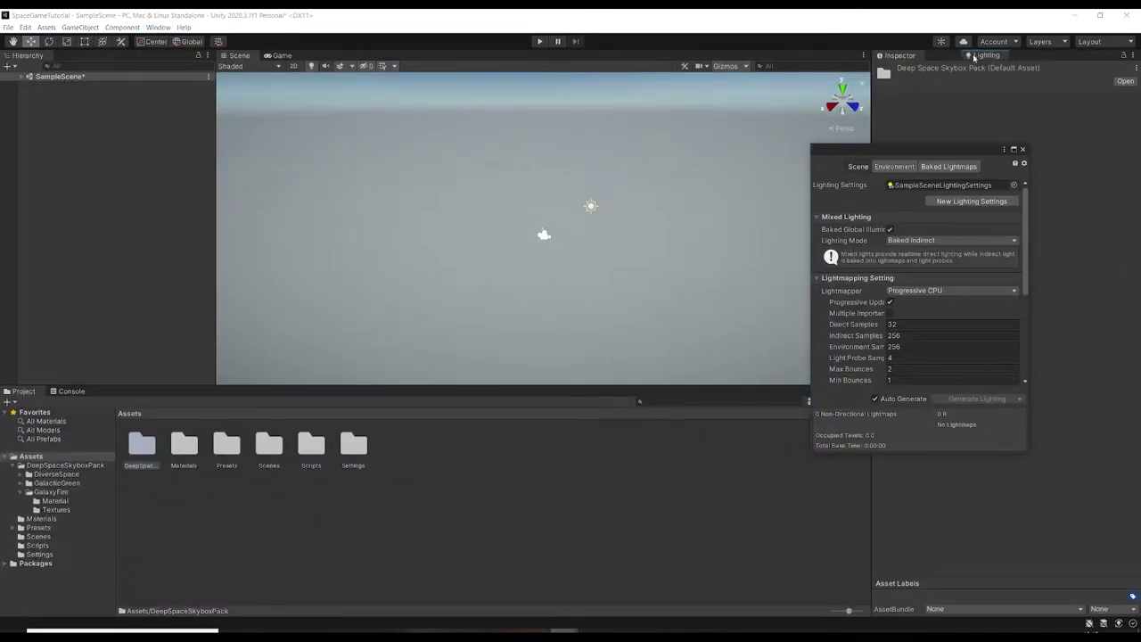
left_click_drag(974, 57, 976, 59)
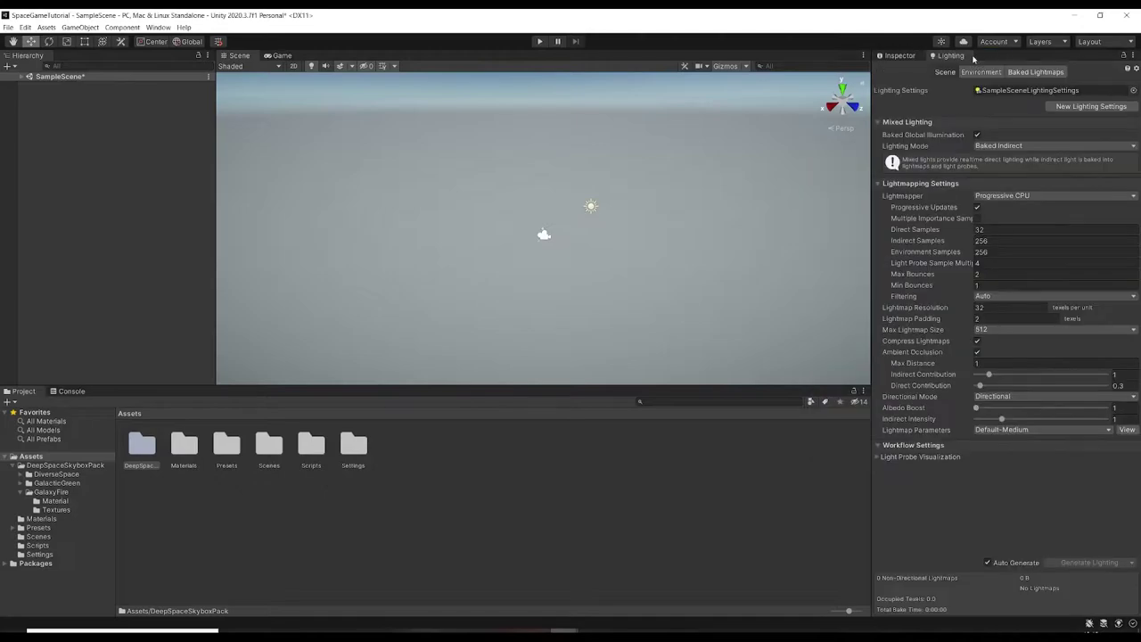
left_click(981, 71)
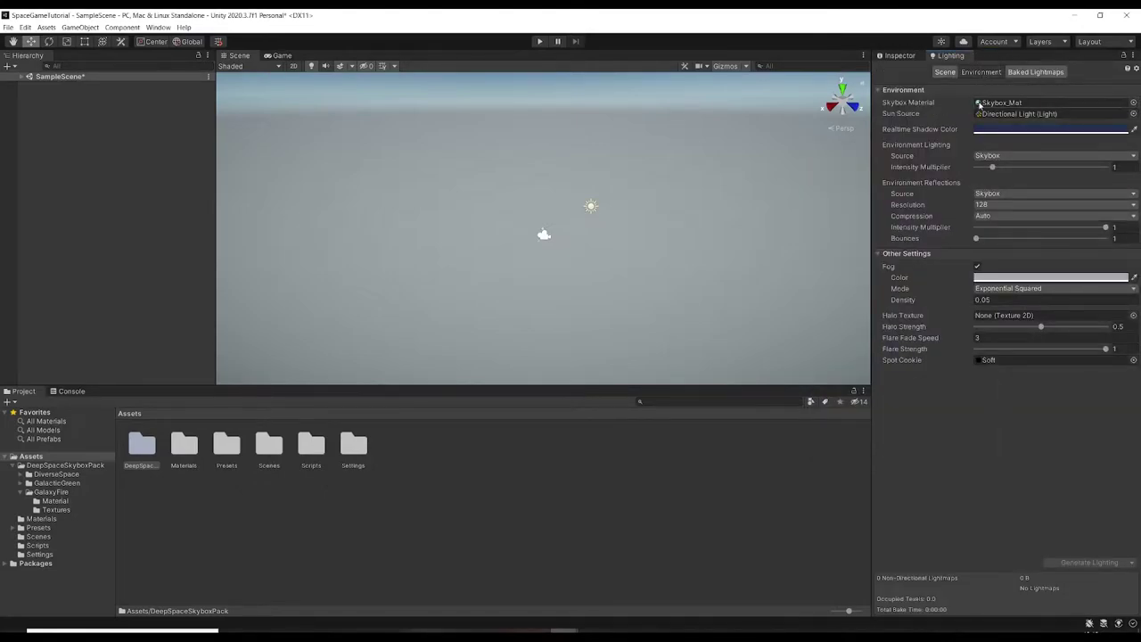
Step: Set the GalaxyFire material as the scene's skybox and view the red sky
double_click(142, 444)
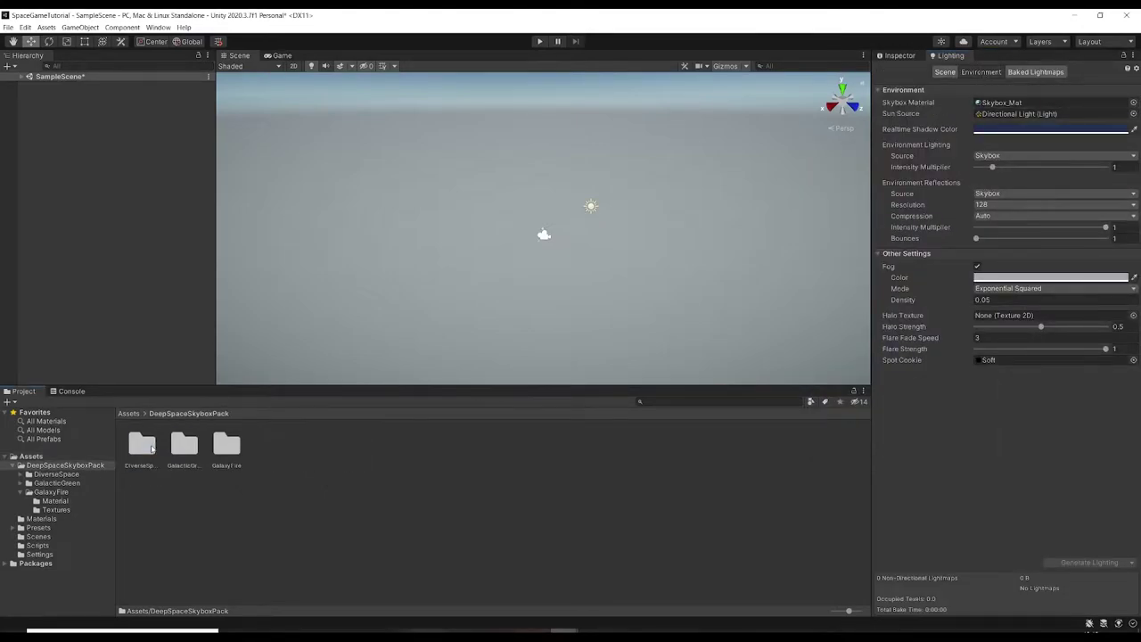
double_click(214, 450)
double_click(142, 444)
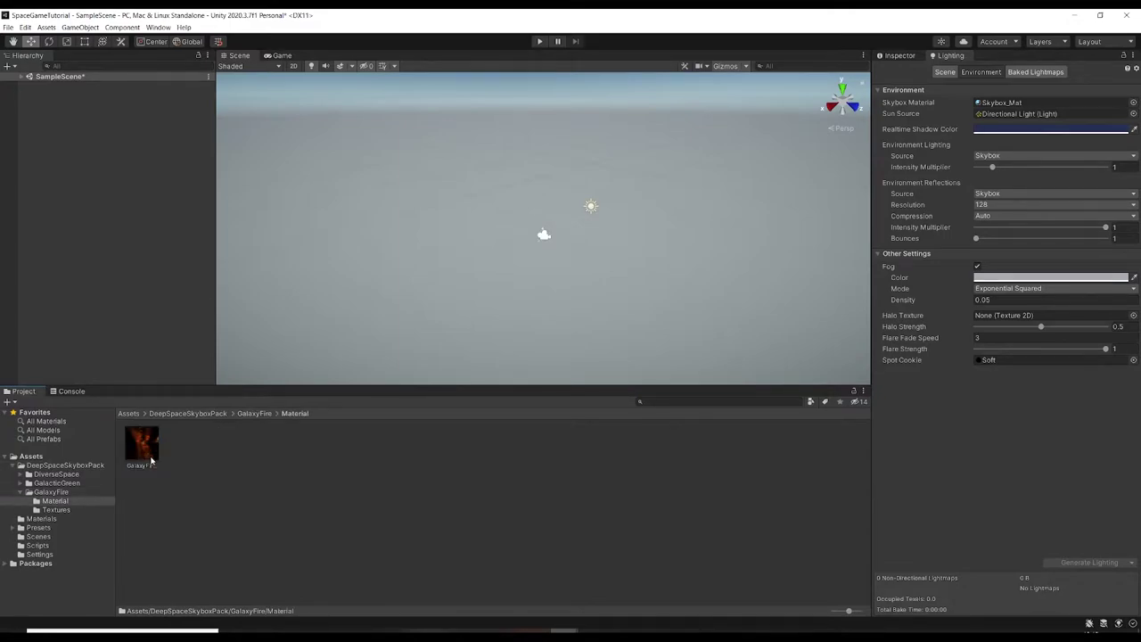
left_click_drag(1017, 121, 1012, 107)
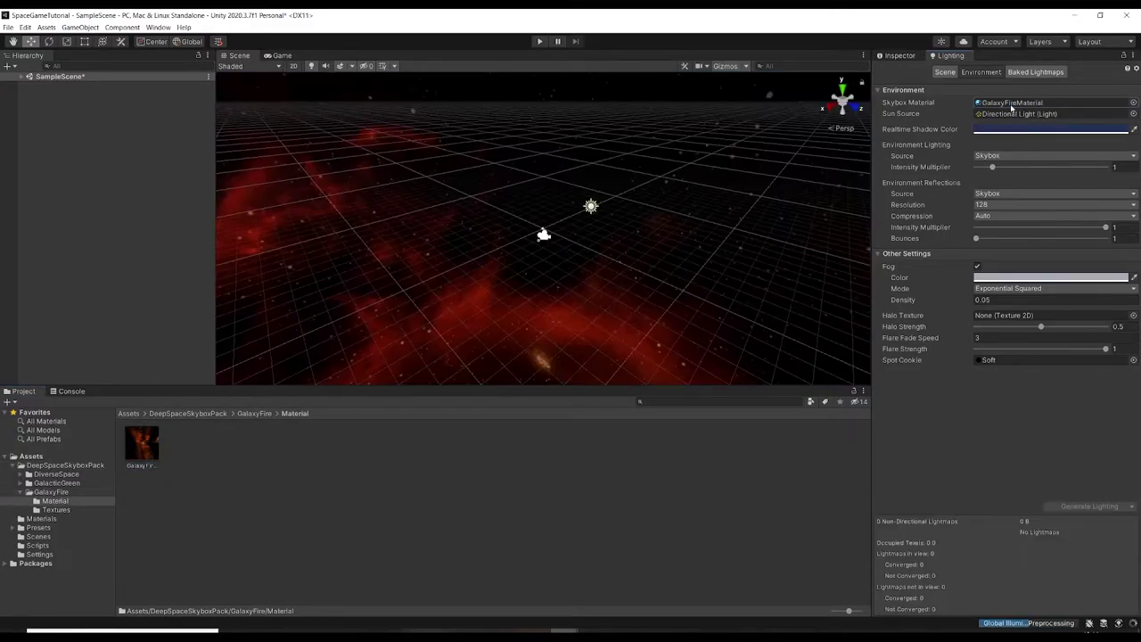
right_click_drag(469, 318, 102, 190)
Step: Swap the skybox material to GalacticGreen and inspect the green sky
left_click(237, 414)
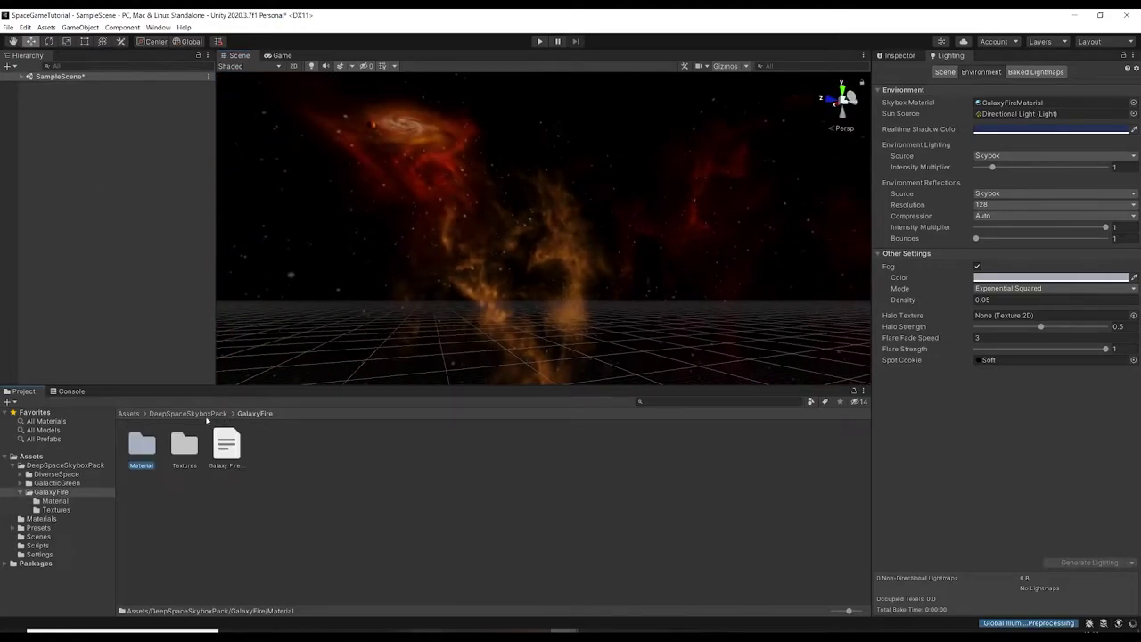
left_click(188, 414)
double_click(185, 445)
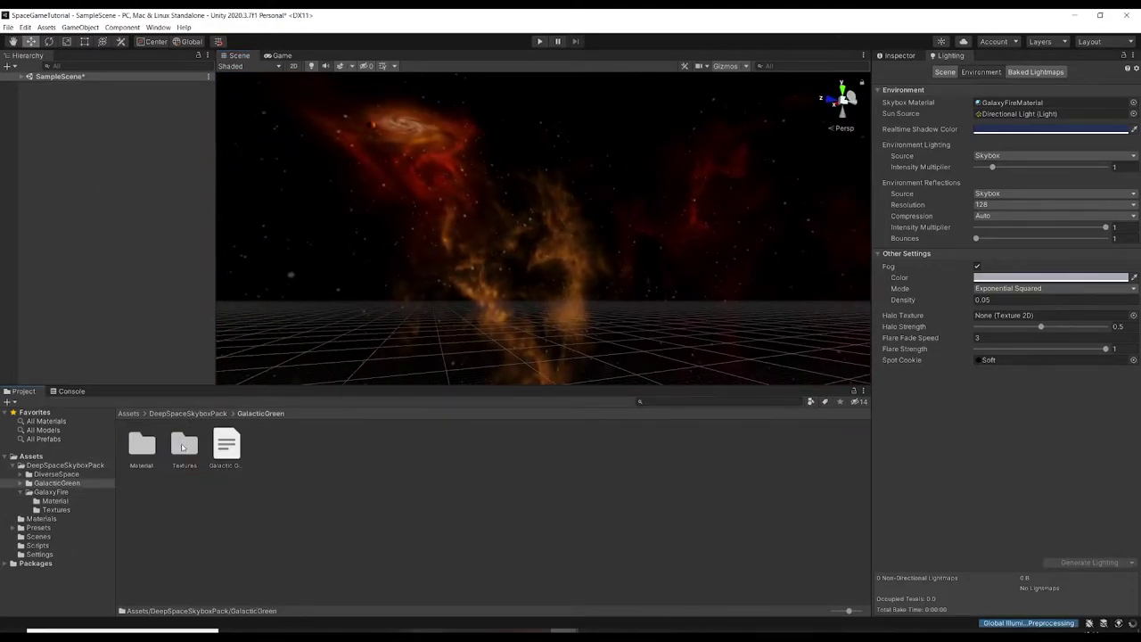
left_click(145, 451)
double_click(145, 451)
left_click_drag(142, 443, 1011, 107)
right_click_drag(803, 196, 729, 259)
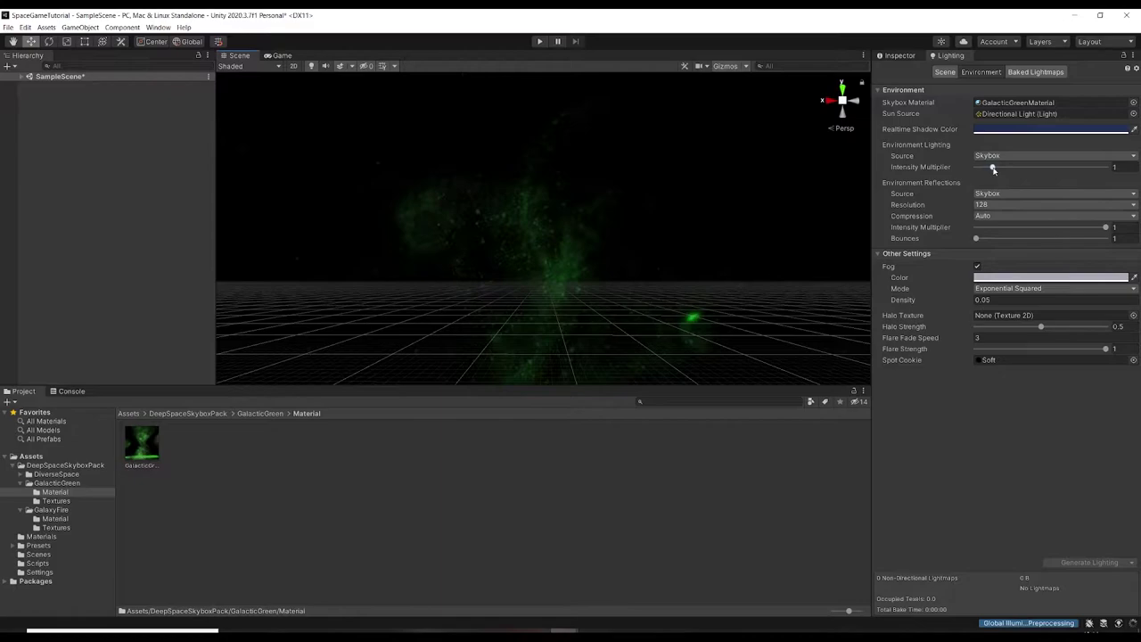
Step: Raise environment intensity to 1.41 and make DiverseSpaceMaterial the skybox
left_click_drag(994, 168, 999, 168)
left_click(156, 414)
double_click(140, 445)
double_click(140, 446)
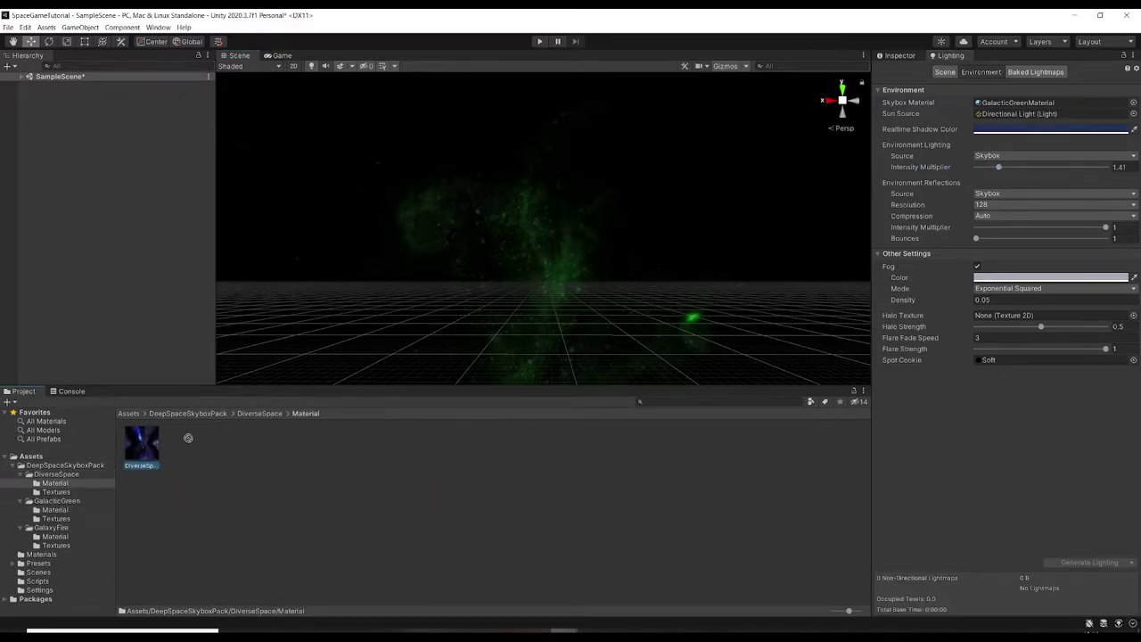
left_click_drag(189, 438, 535, 222)
right_click_drag(615, 205, 489, 319)
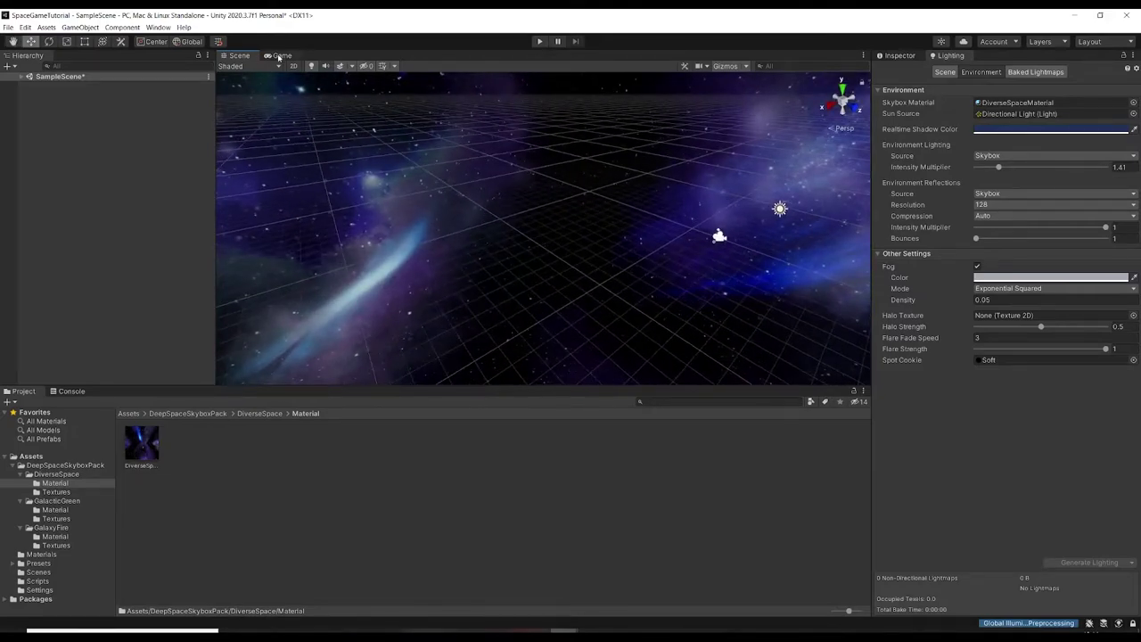
Step: Dock the Game view beside the Scene view at 16:9 Aspect, framing the blue nebula
left_click_drag(281, 55, 816, 448)
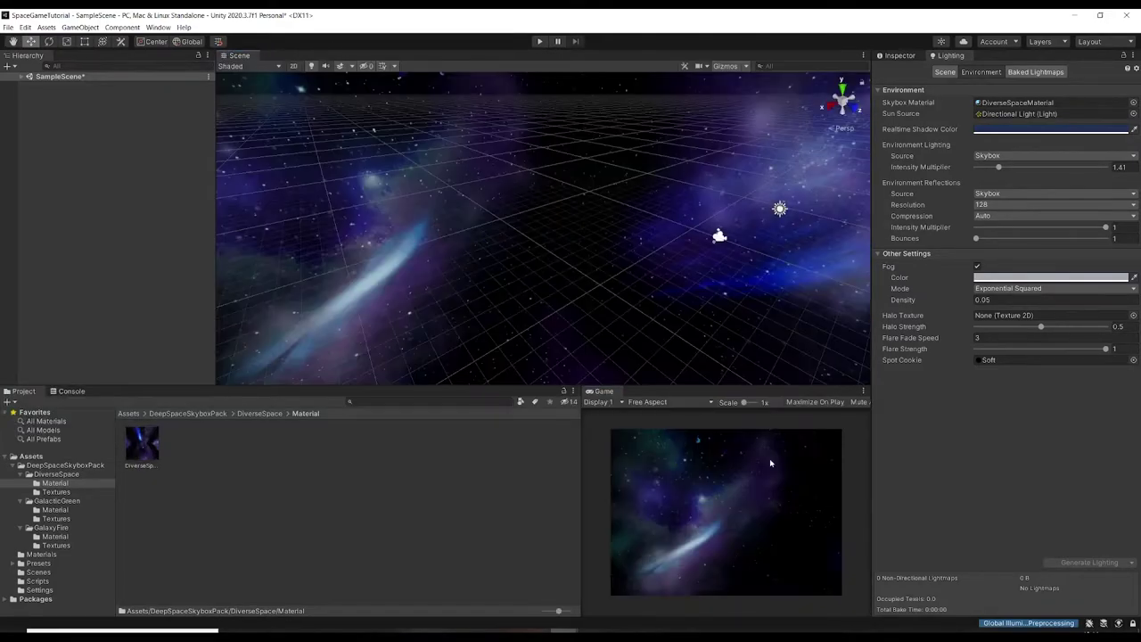
left_click(643, 402)
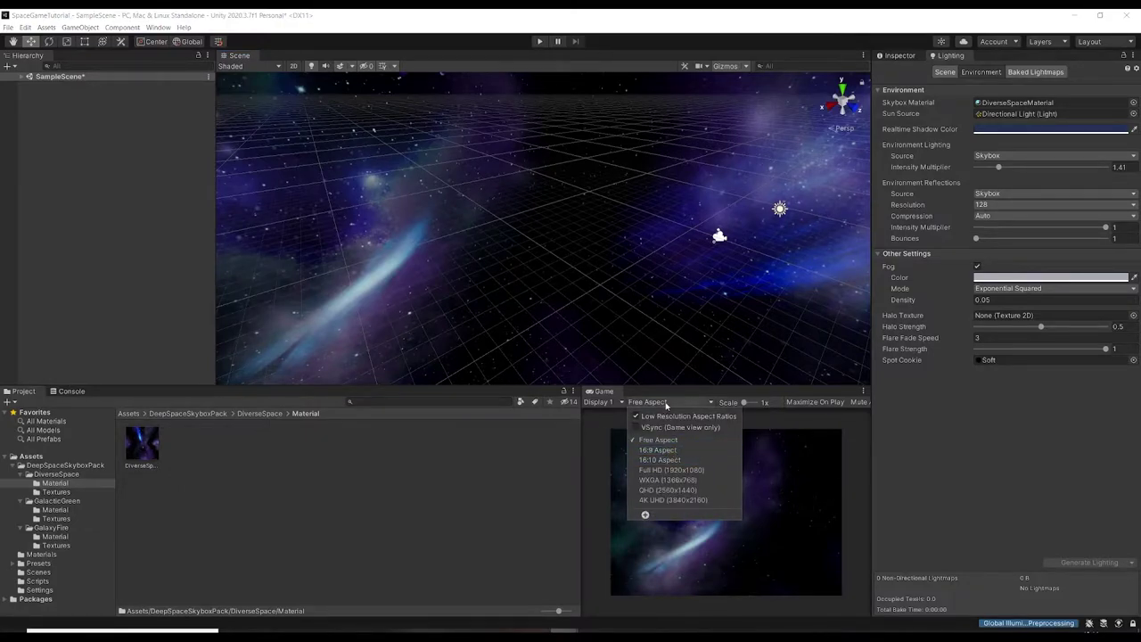
left_click(662, 450)
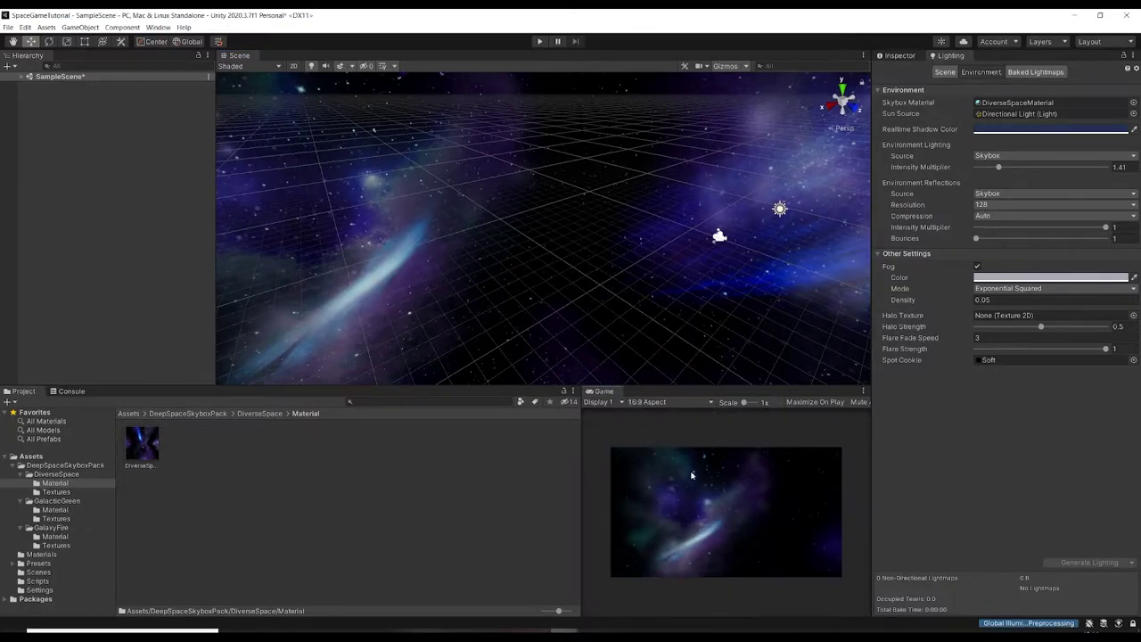
right_click_drag(591, 230, 713, 169)
right_click_drag(464, 268, 384, 328)
left_click(384, 328)
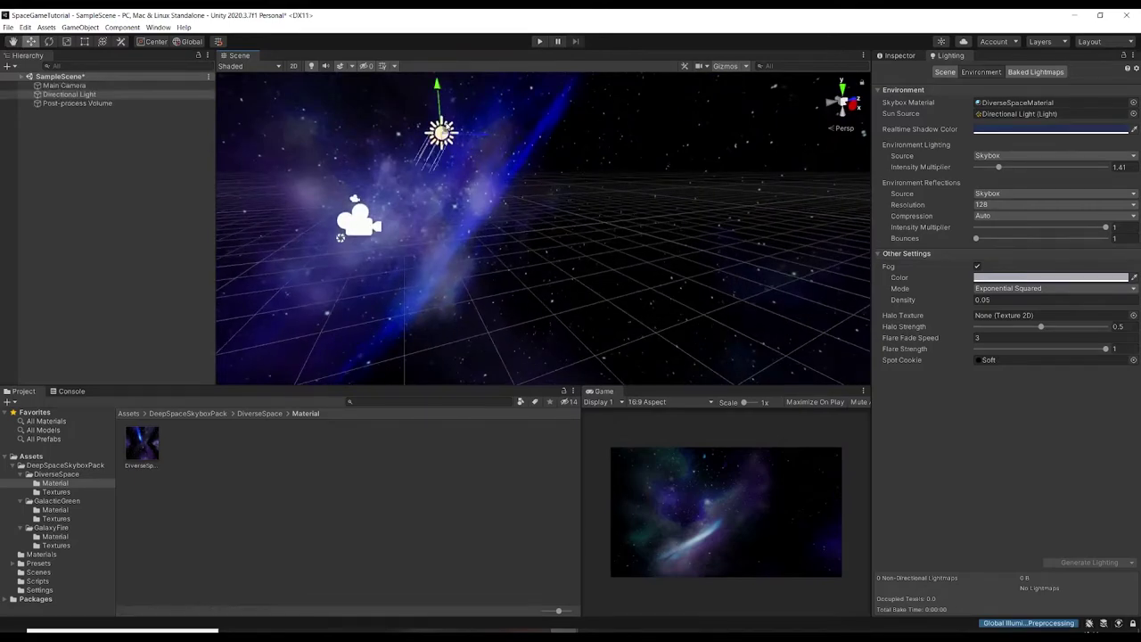
Step: Tint DiverseSpaceMaterial to C6B6B2 and set its Exposure to 1.56 and Rotation to 137
left_click(145, 442)
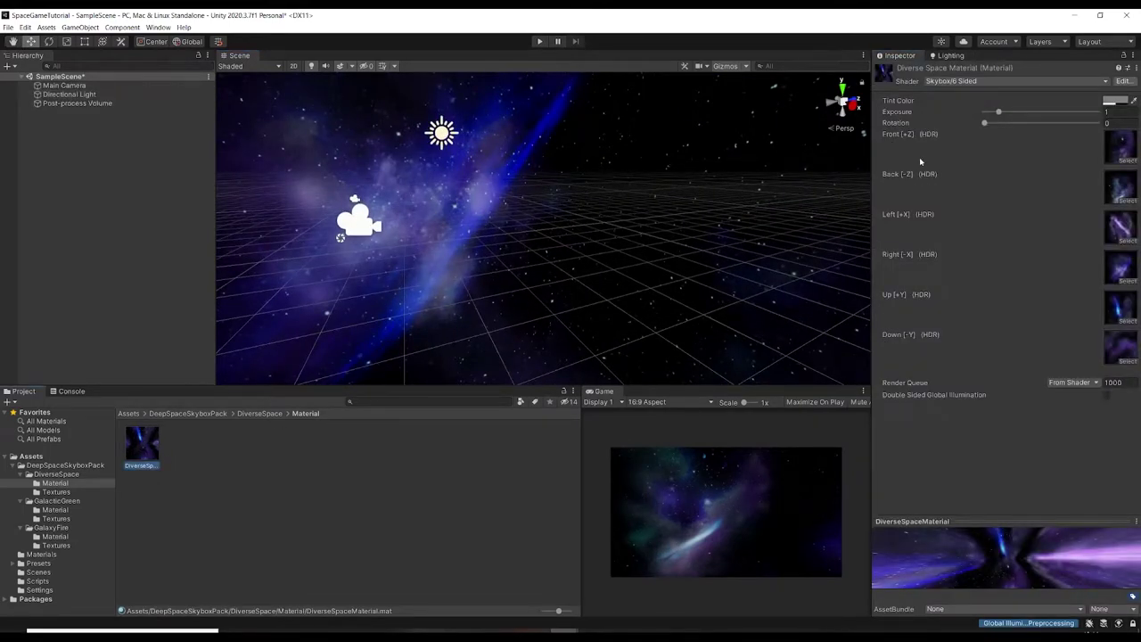
mouse_move(1000, 113)
left_mouse_down()
mouse_move(1027, 116)
mouse_move(1002, 123)
left_mouse_up()
left_click(1113, 101)
mouse_move(1075, 173)
left_mouse_down()
mouse_move(1070, 162)
mouse_move(1059, 191)
mouse_move(1041, 196)
mouse_move(1033, 186)
mouse_move(1049, 170)
left_mouse_up()
left_click(1105, 141)
left_click_drag(1106, 141, 1124, 175)
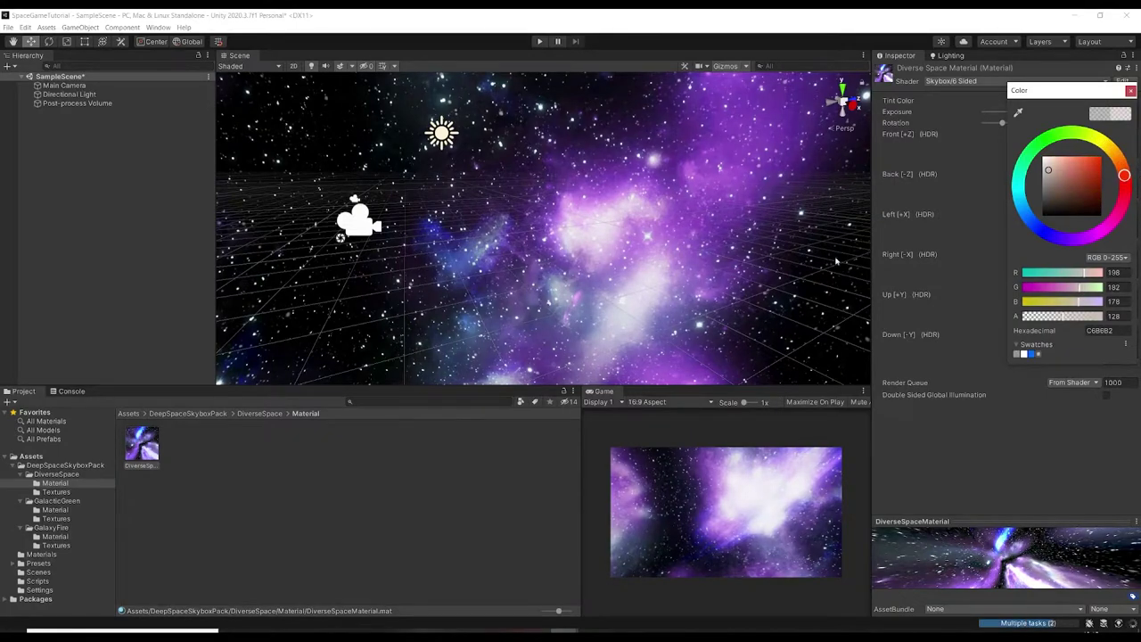
left_click(1132, 98)
left_click_drag(471, 241, 445, 279, "alt")
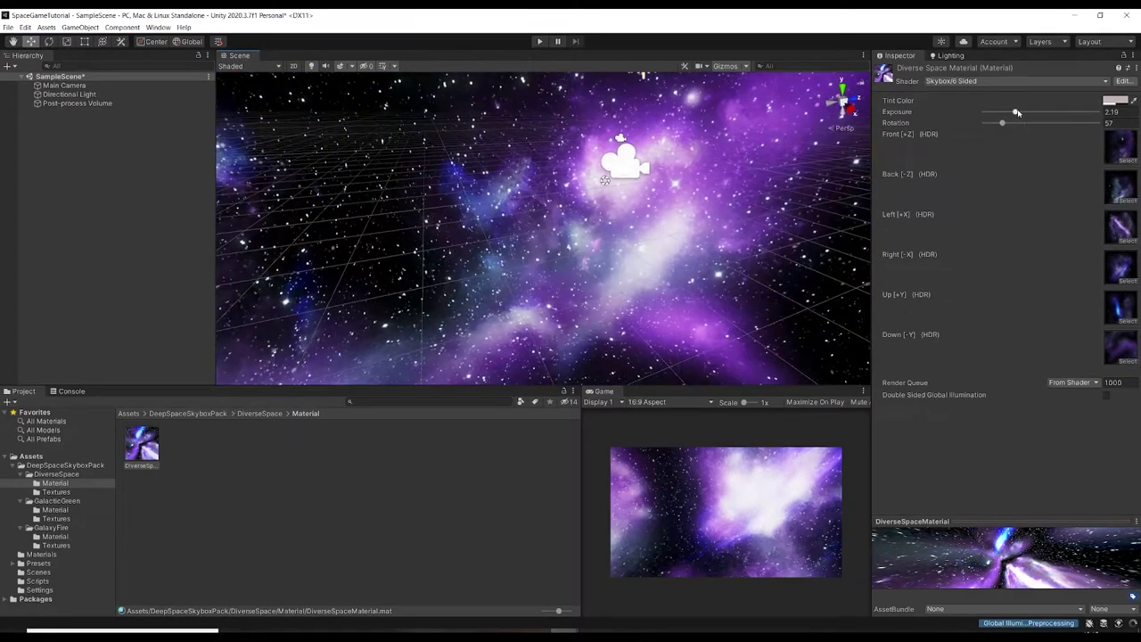
mouse_move(1017, 113)
left_mouse_down()
mouse_move(999, 113)
mouse_move(1036, 123)
left_mouse_up()
Step: Create a folder named Models in the root Assets folder
left_click(338, 505)
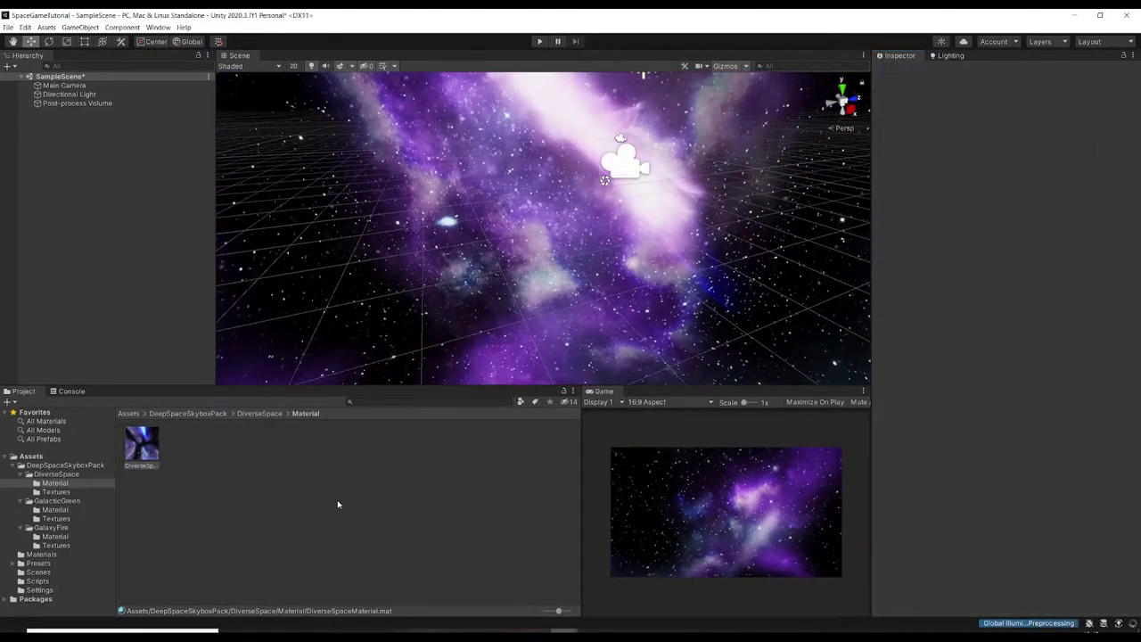
left_click(129, 414)
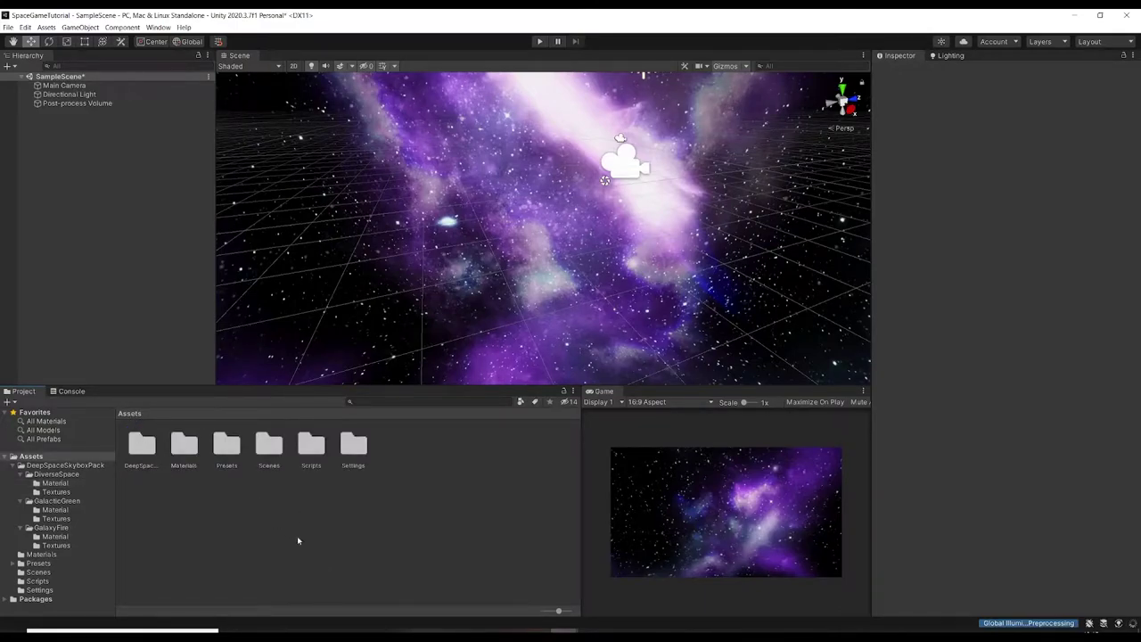
right_click(264, 512)
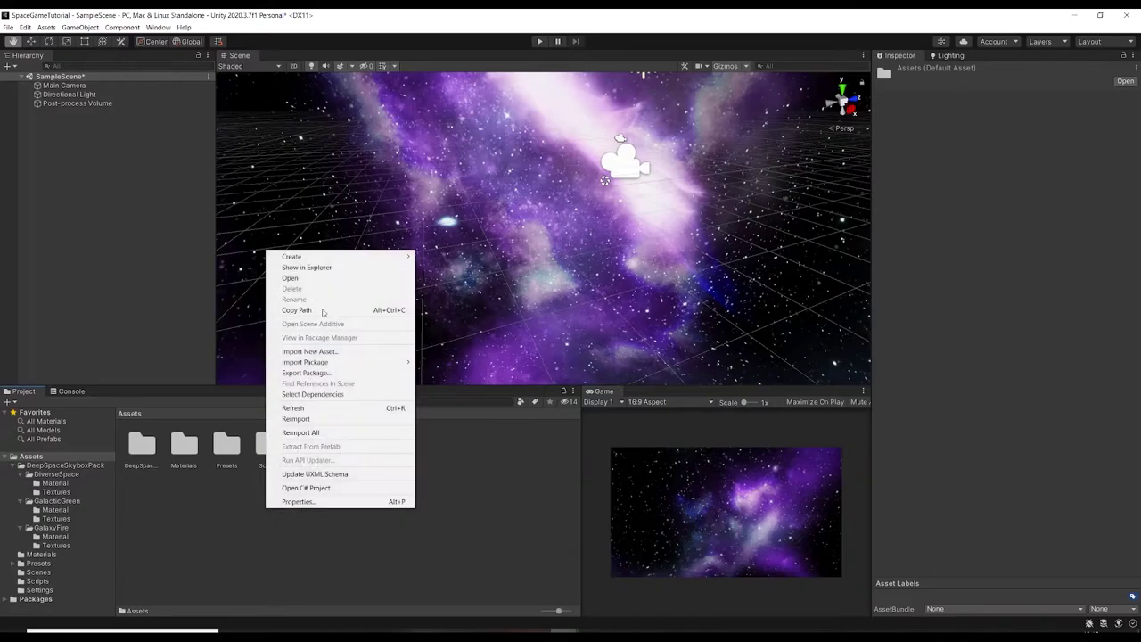
mouse_move(330, 258)
left_click(495, 223)
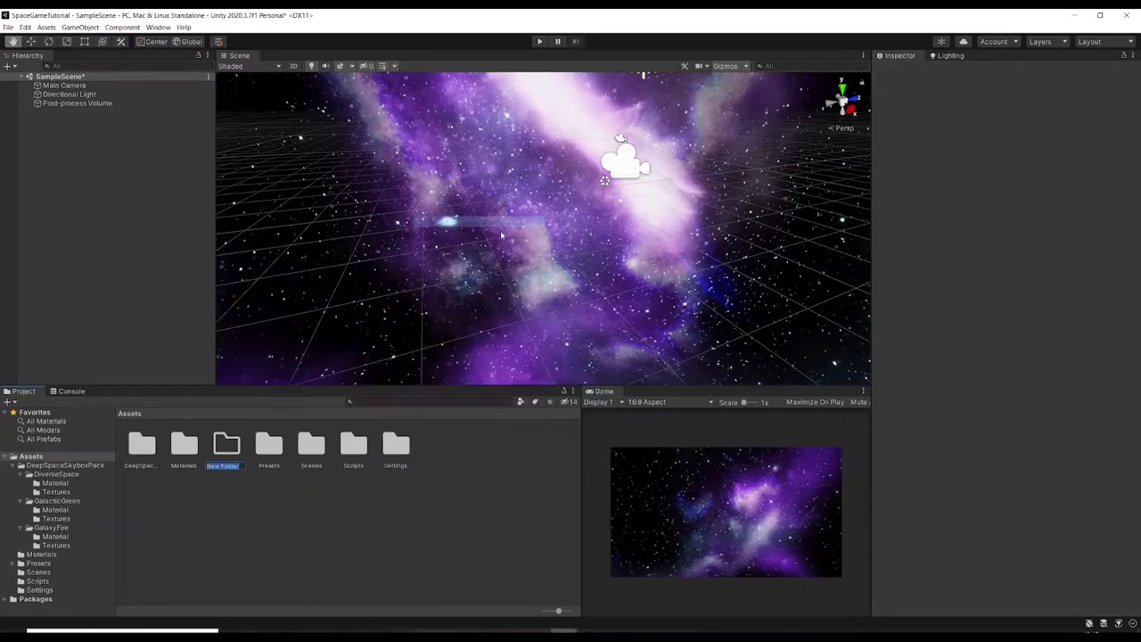
type("Models")
key("Return")
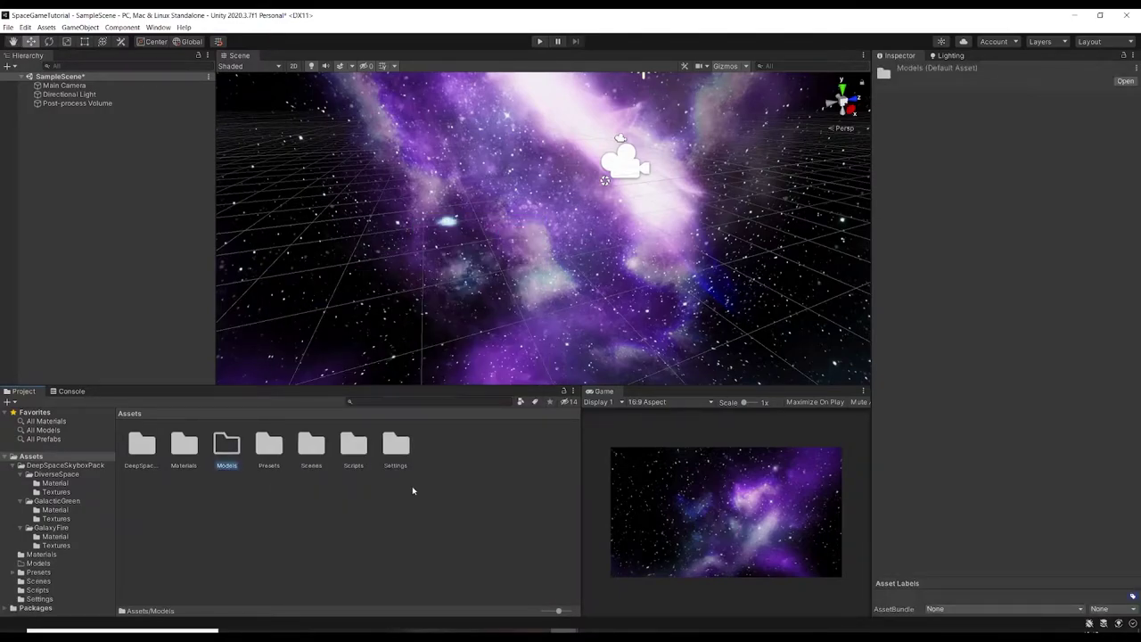
left_click(287, 635)
Step: Drag sp_1.blend from the sp1.zip Explorer window into Unity's Models folder
left_click(319, 598)
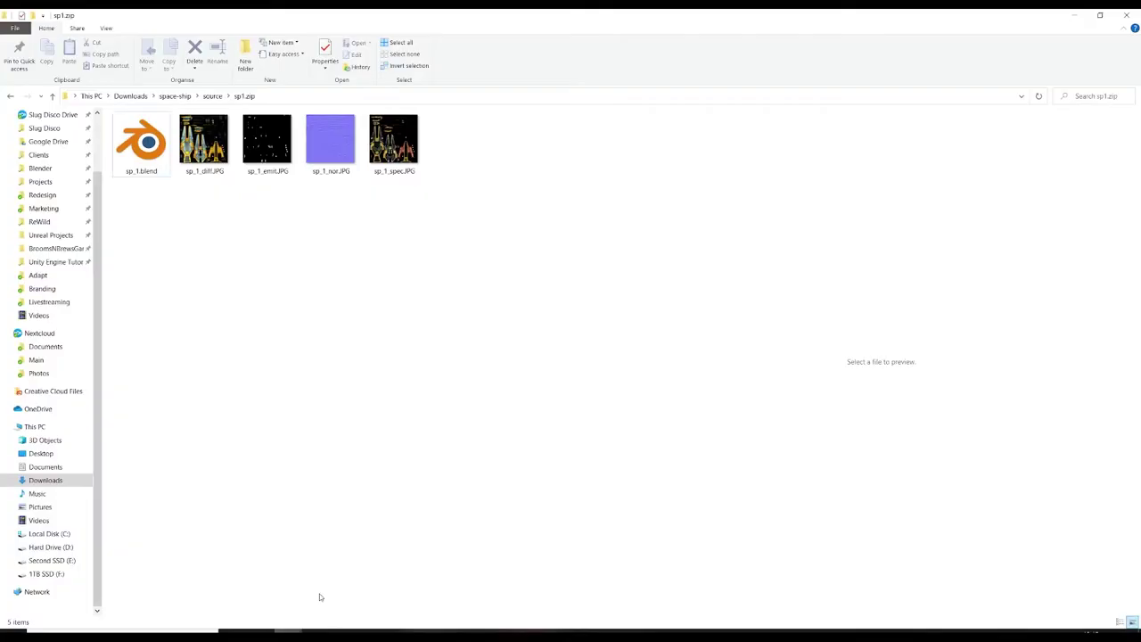
left_click_drag(410, 19, 748, 131)
left_click(622, 252)
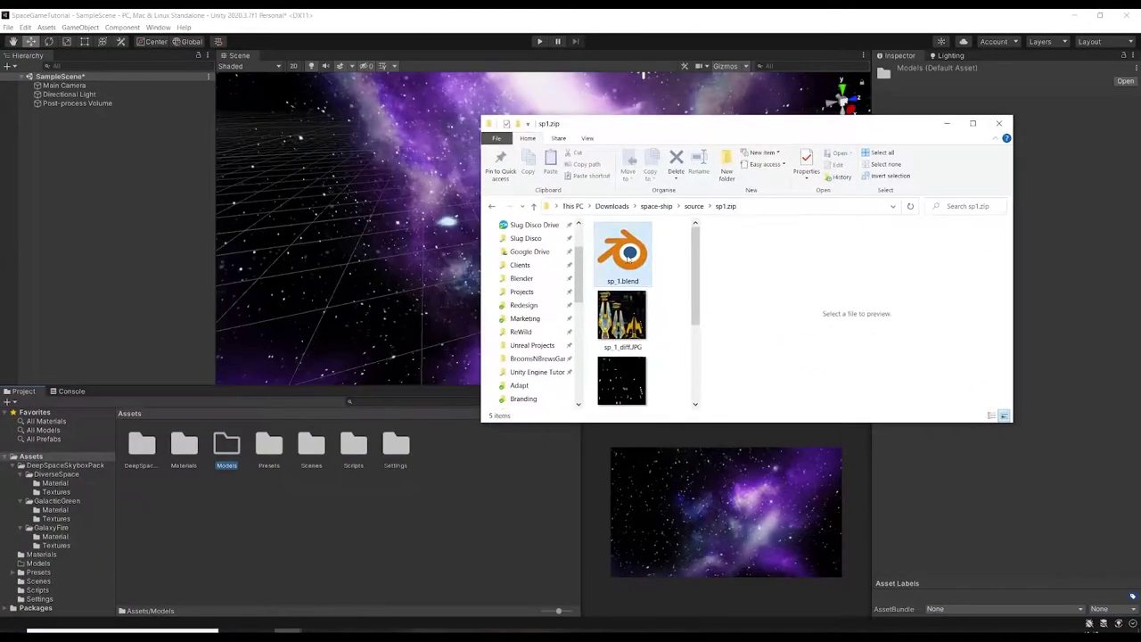
left_click_drag(622, 254, 228, 451)
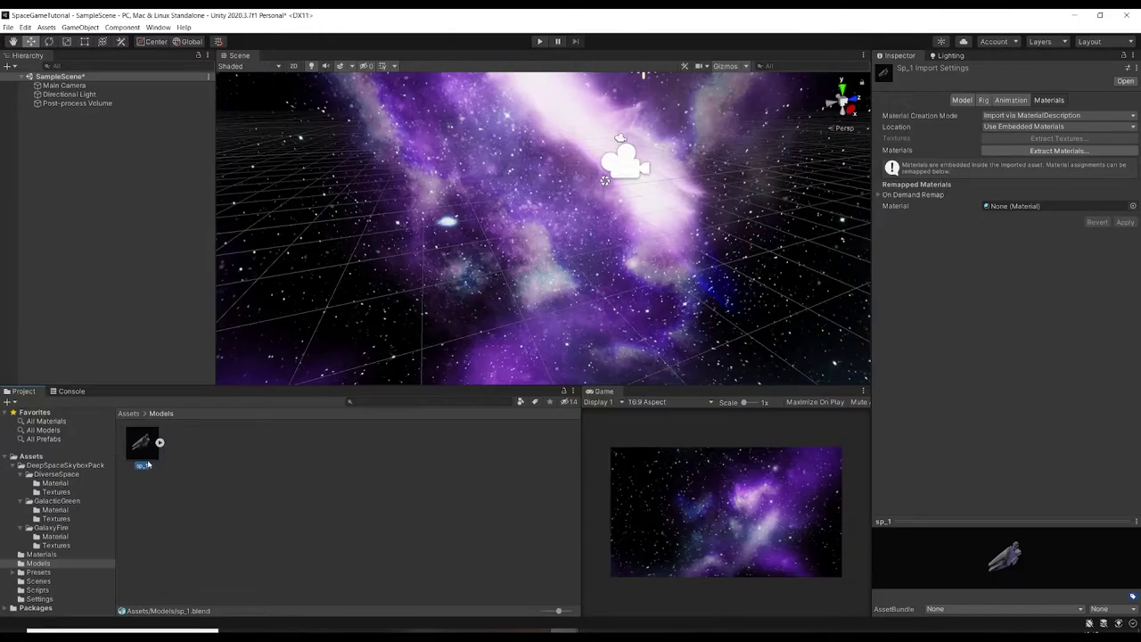
Step: Drag the four sp_1 texture images (diff, emit, nor, spec) into Models
left_click(303, 550)
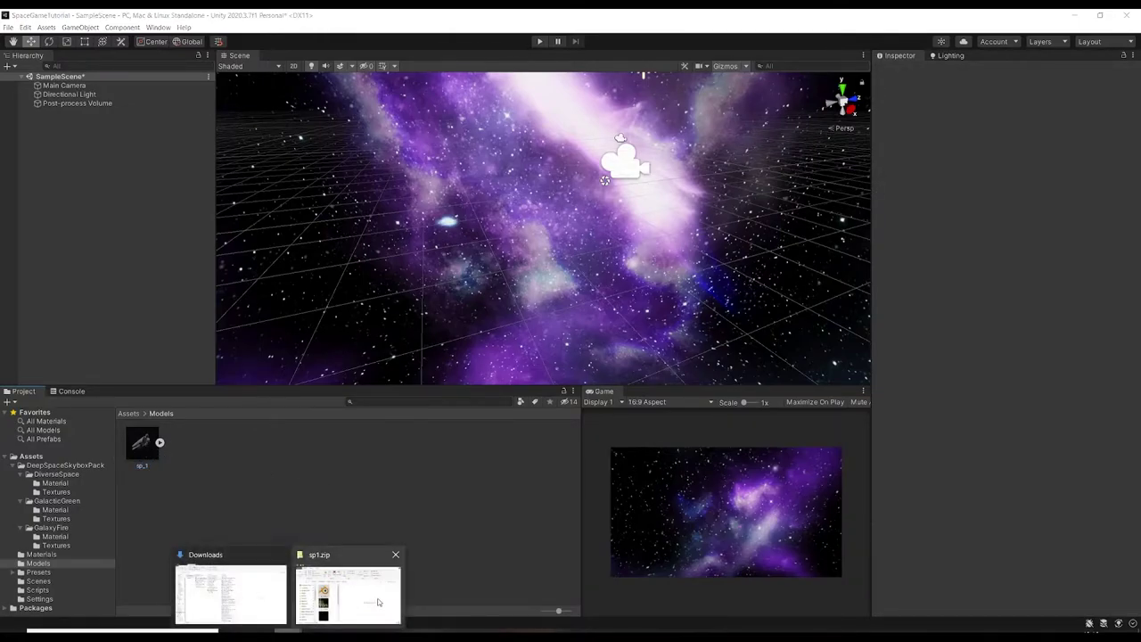
mouse_move(347, 592)
left_click(621, 317)
scroll(637, 338, "down", 2)
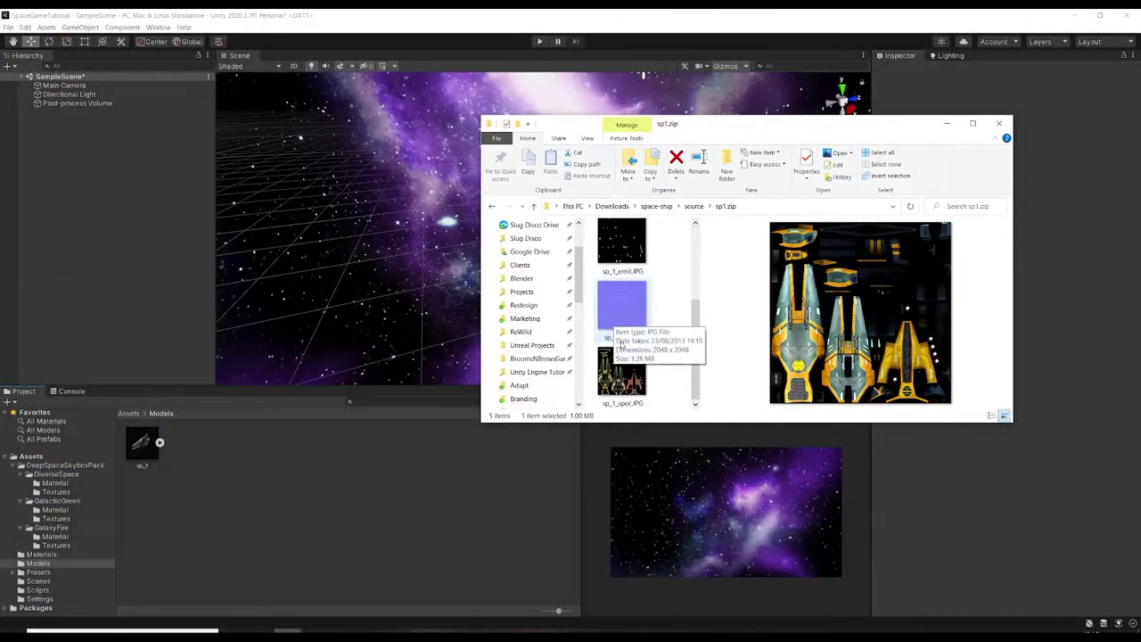
left_click(626, 374, "shift")
left_click_drag(626, 374, 233, 464)
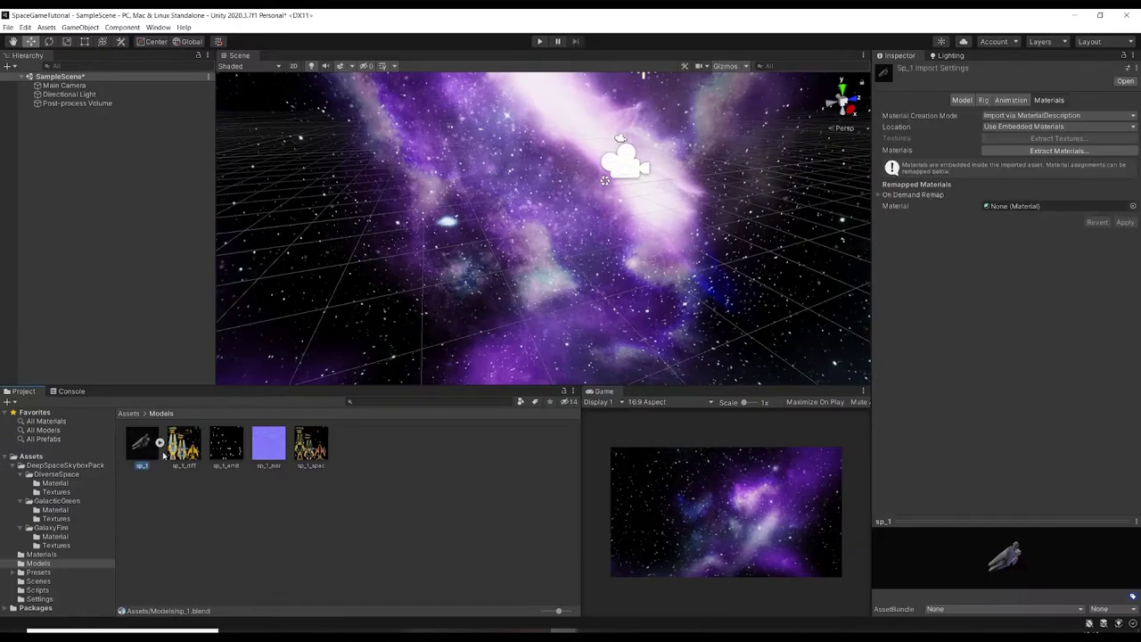
Step: Extract sp_1's embedded material into the Models folder
left_click(1058, 150)
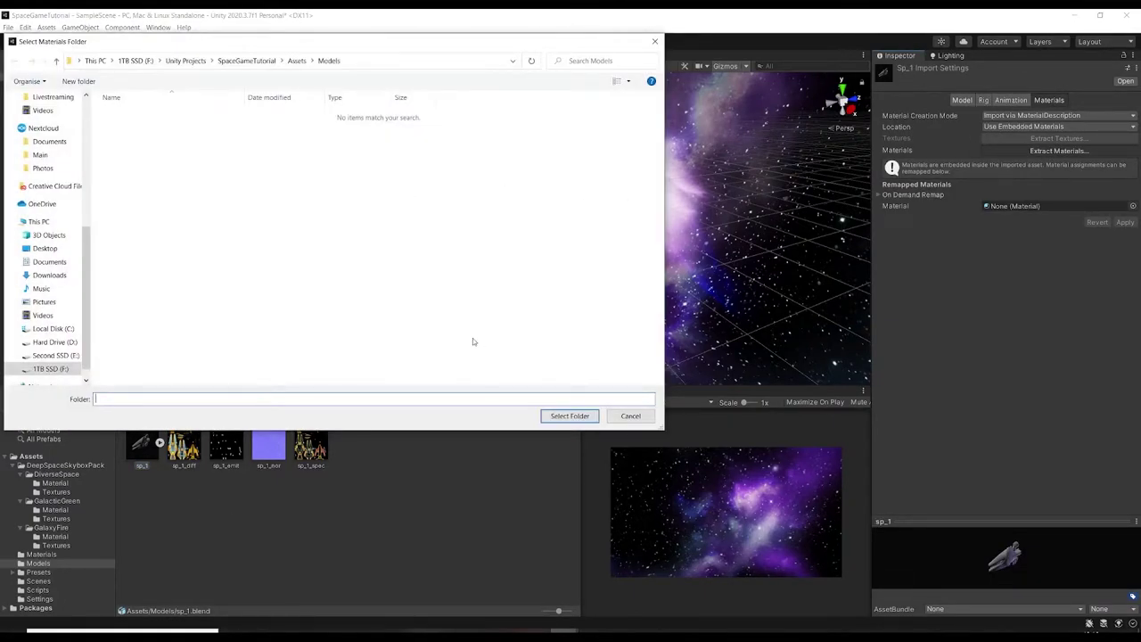
left_click(570, 415)
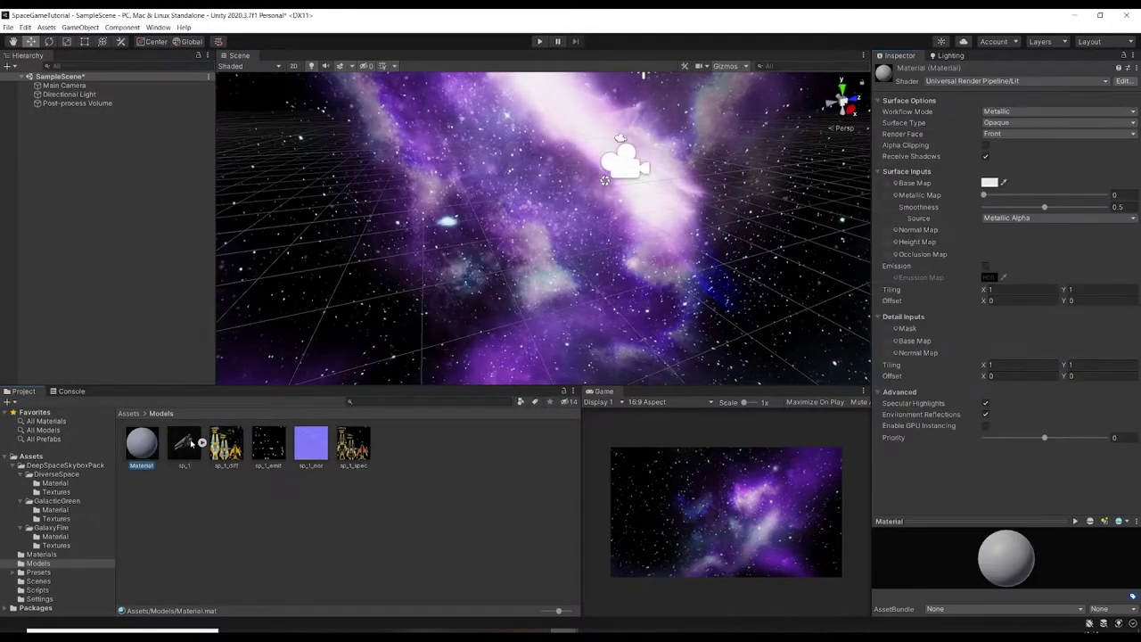
left_click(191, 443)
Step: Give the extracted Material sp_1_diff as its base map and place sp_1 in the scene
left_click(137, 451)
left_click_drag(226, 443, 888, 186)
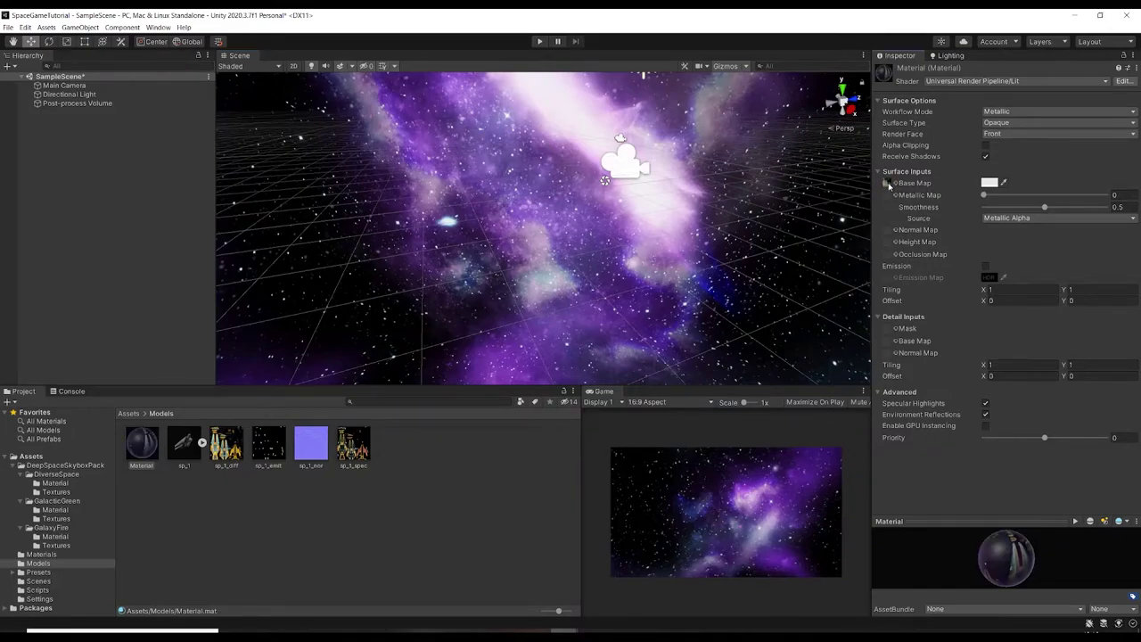
left_click_drag(188, 451, 561, 239)
Step: Frame the ship and assign sp_1_emit as the Material's emission map
key("f")
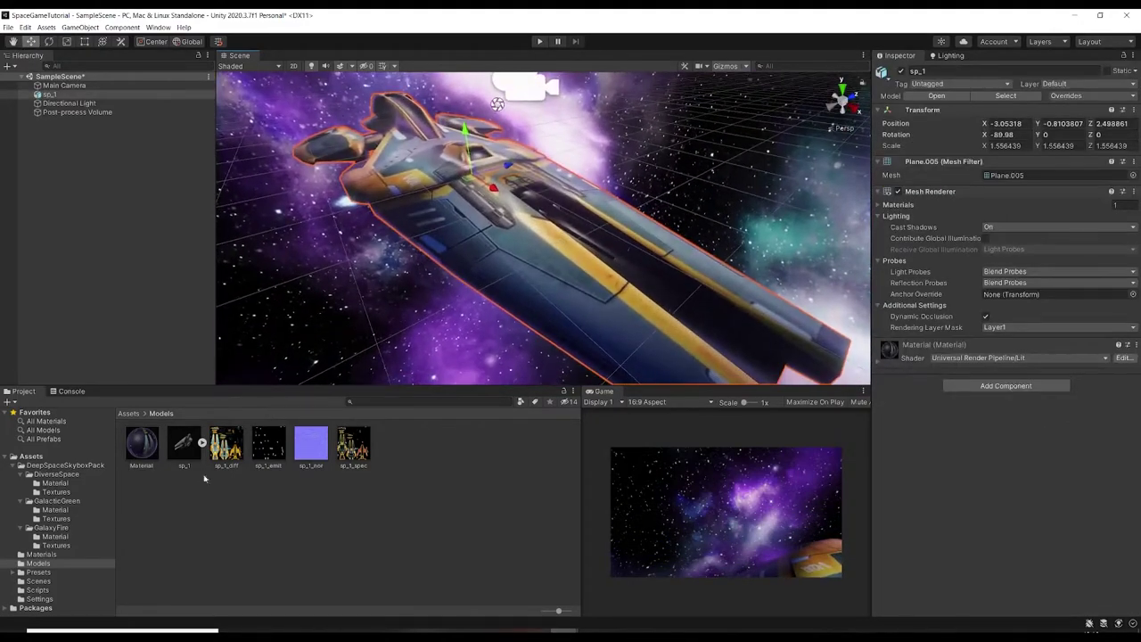
left_click(136, 445)
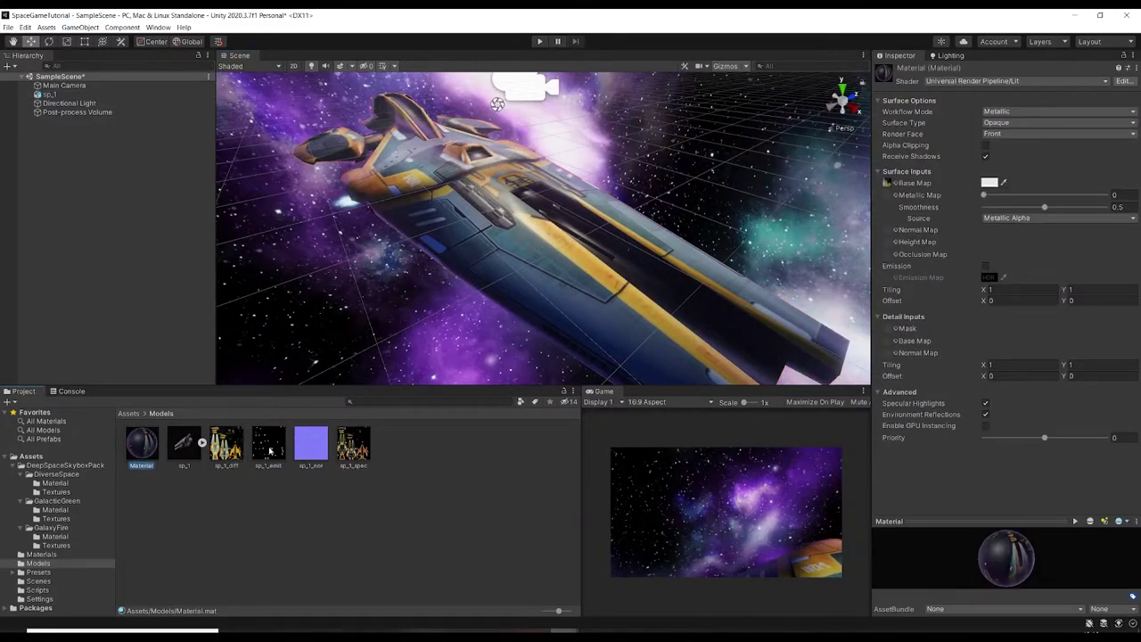
left_click_drag(270, 450, 895, 284)
Step: Set sp_1_nor's texture type to Normal map and assign it as the Material's normal map
left_click(311, 444)
left_click(1025, 103)
left_click(1046, 129)
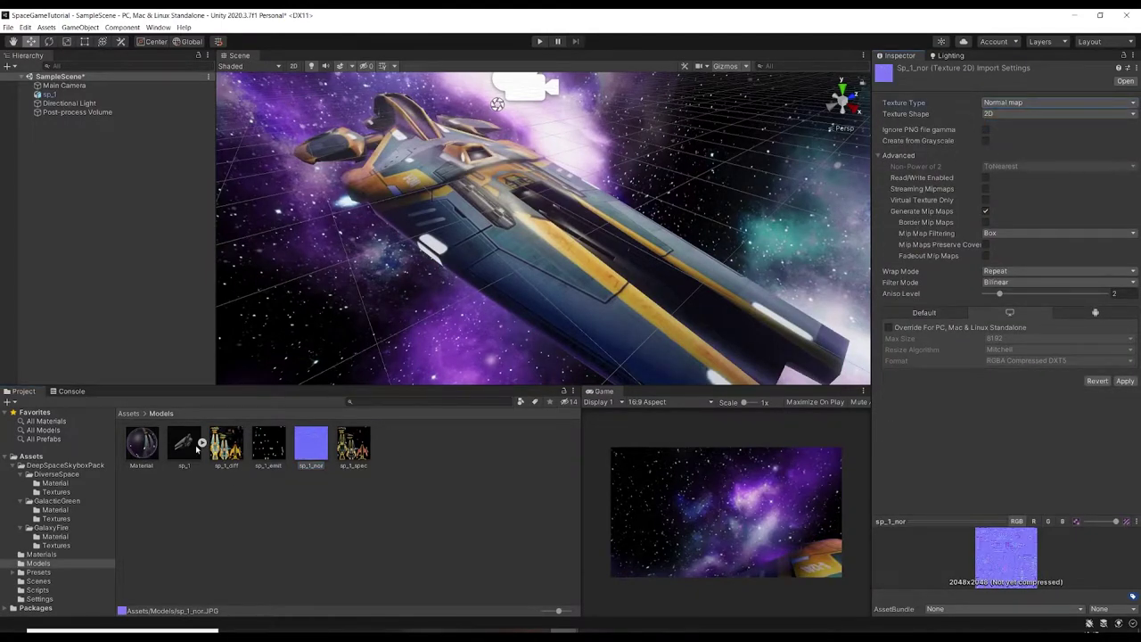
left_click(143, 445)
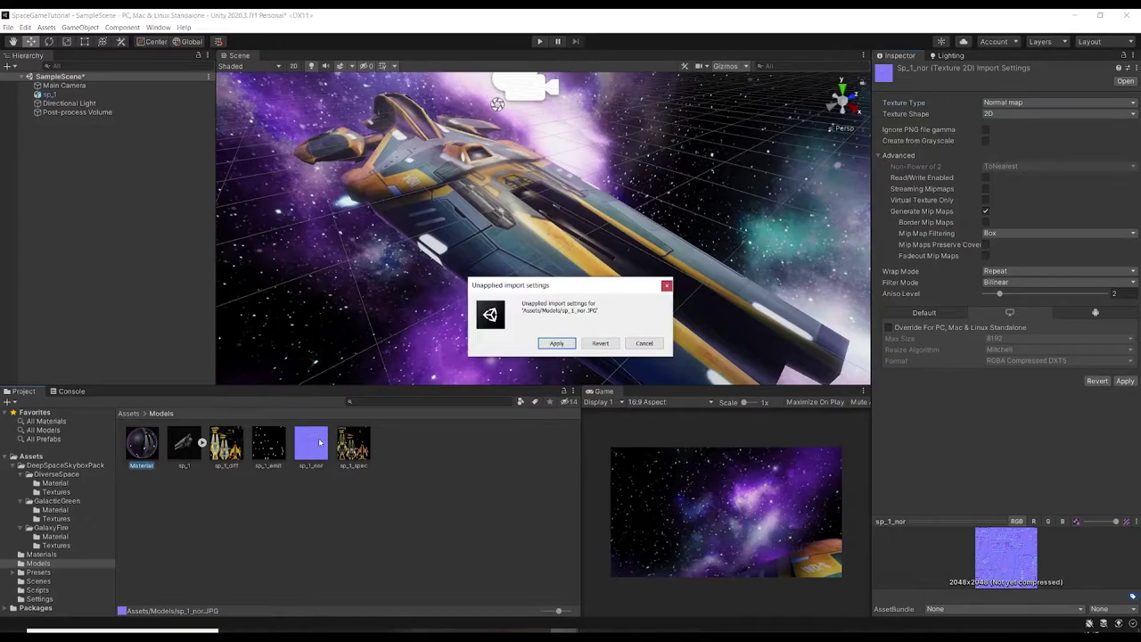
left_click(557, 344)
left_click_drag(301, 451, 889, 233)
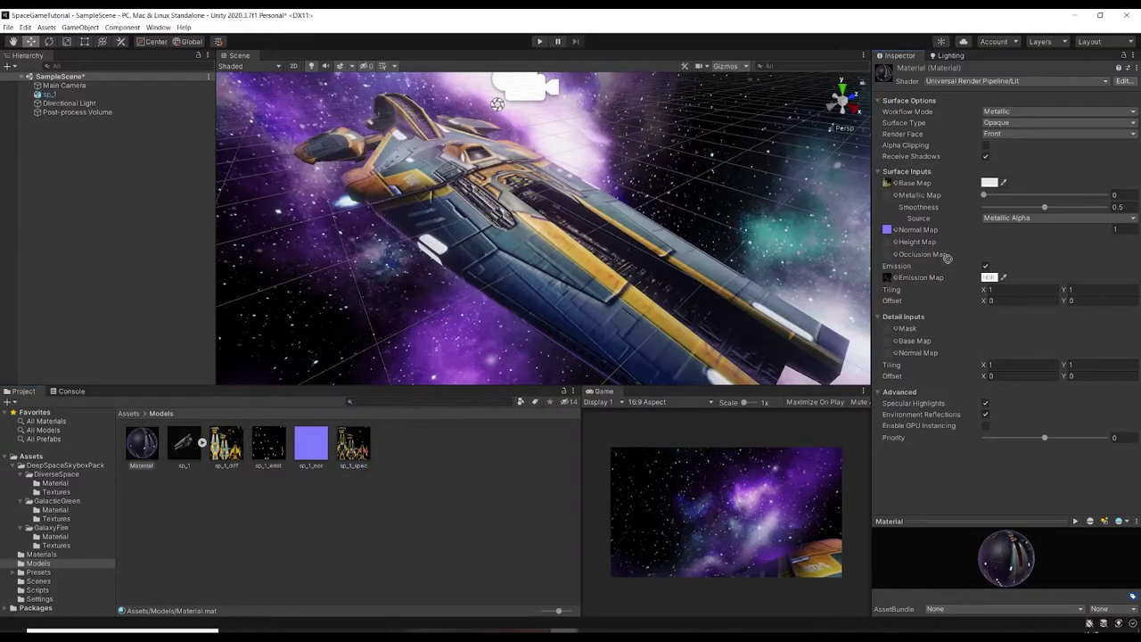
left_click(533, 428)
Step: Switch the Material to the Specular workflow with sp_1_spec as its specular map
left_click(997, 218)
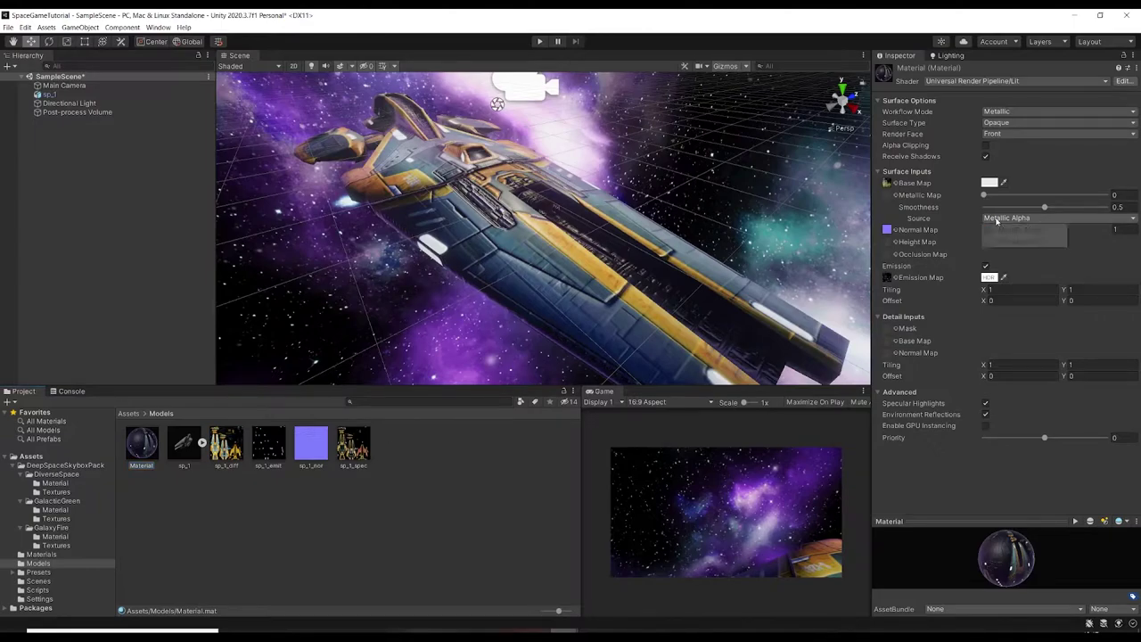
left_click(1021, 114)
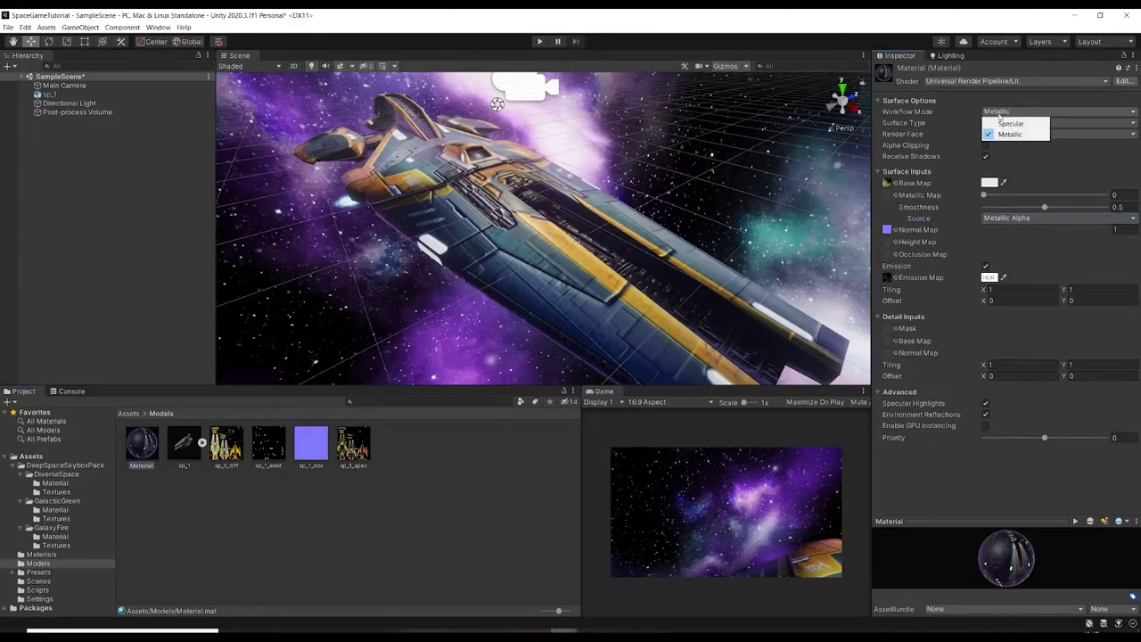
left_click(1016, 124)
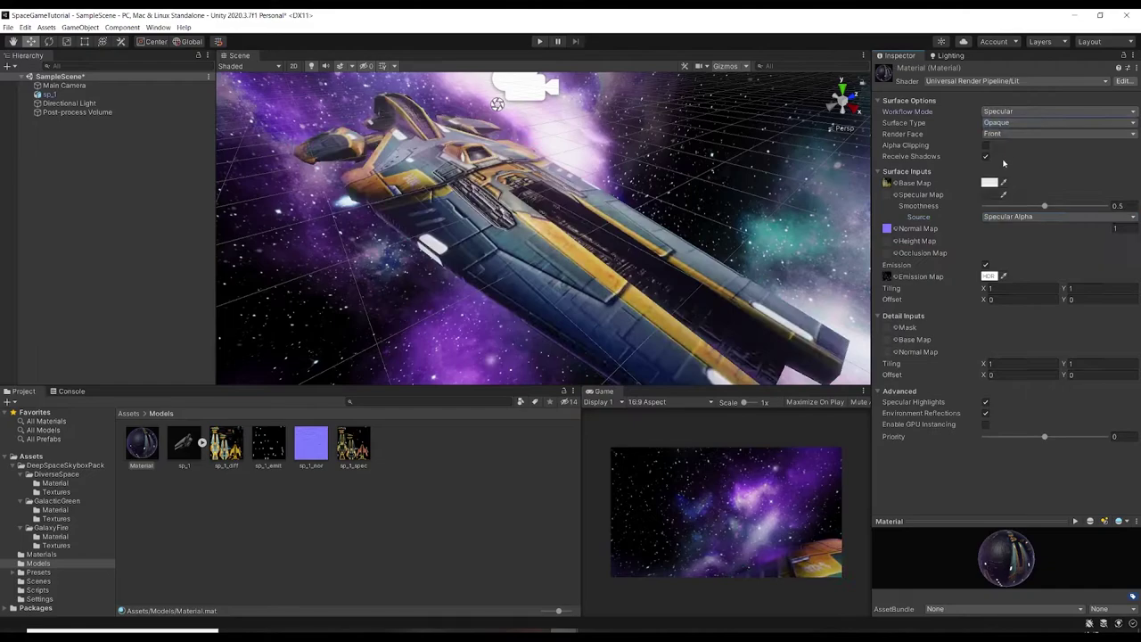
left_click_drag(353, 443, 887, 195)
right_click_drag(451, 183, 553, 209)
Step: Set the sp_1 ship's scale to 1 on X, Y and Z
left_click(548, 207)
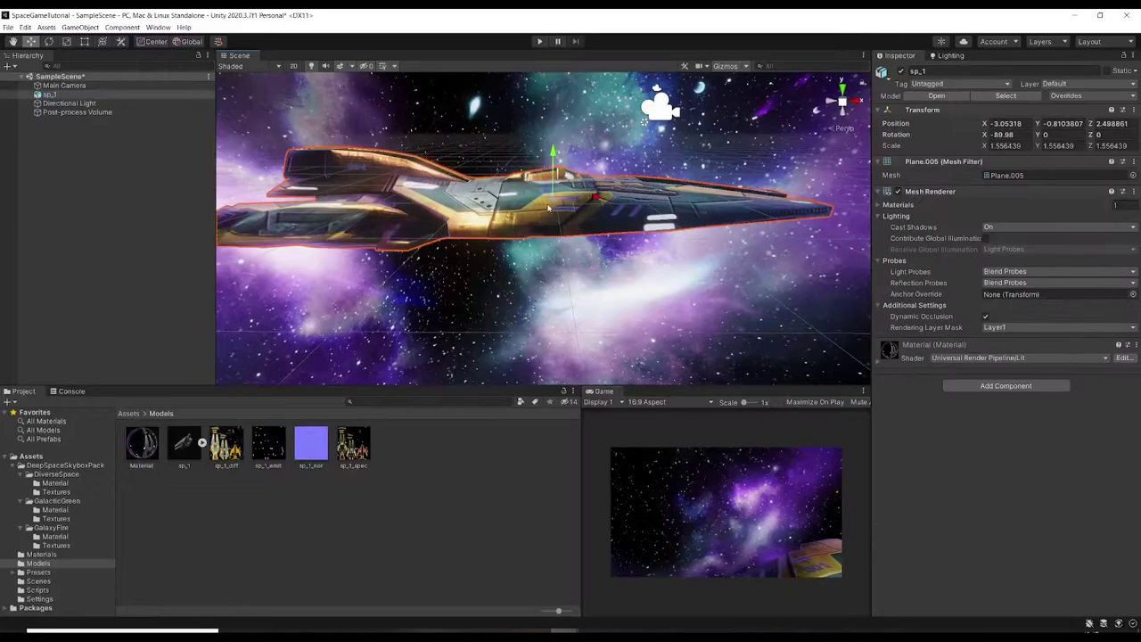
left_click(1006, 145)
type("1")
key("Tab")
type("1")
key("Tab")
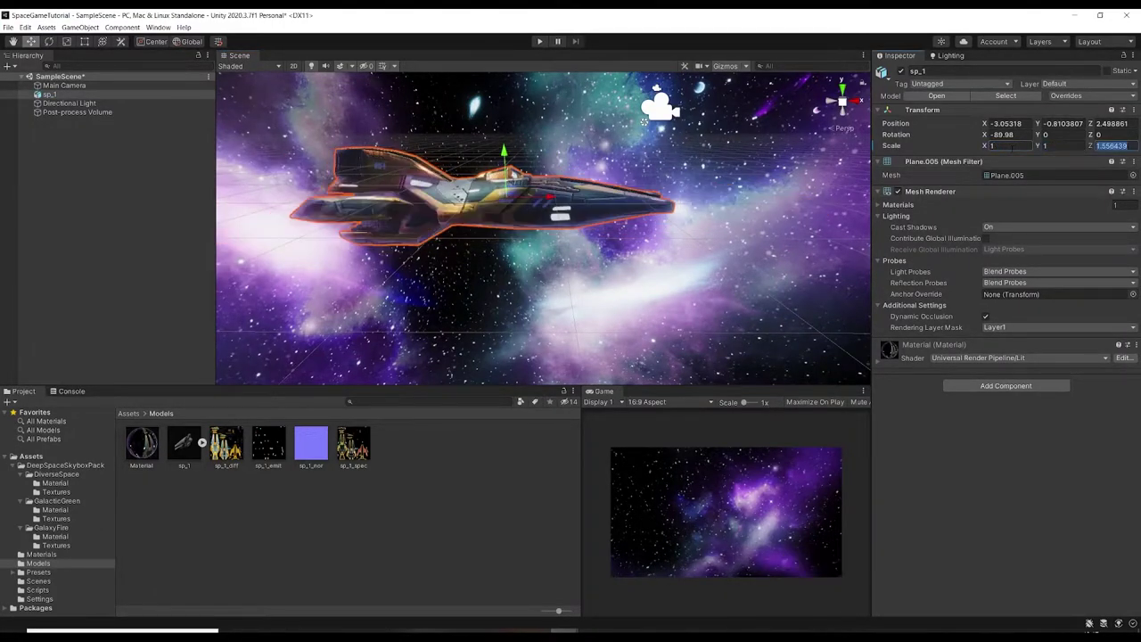
type("1")
key("Return")
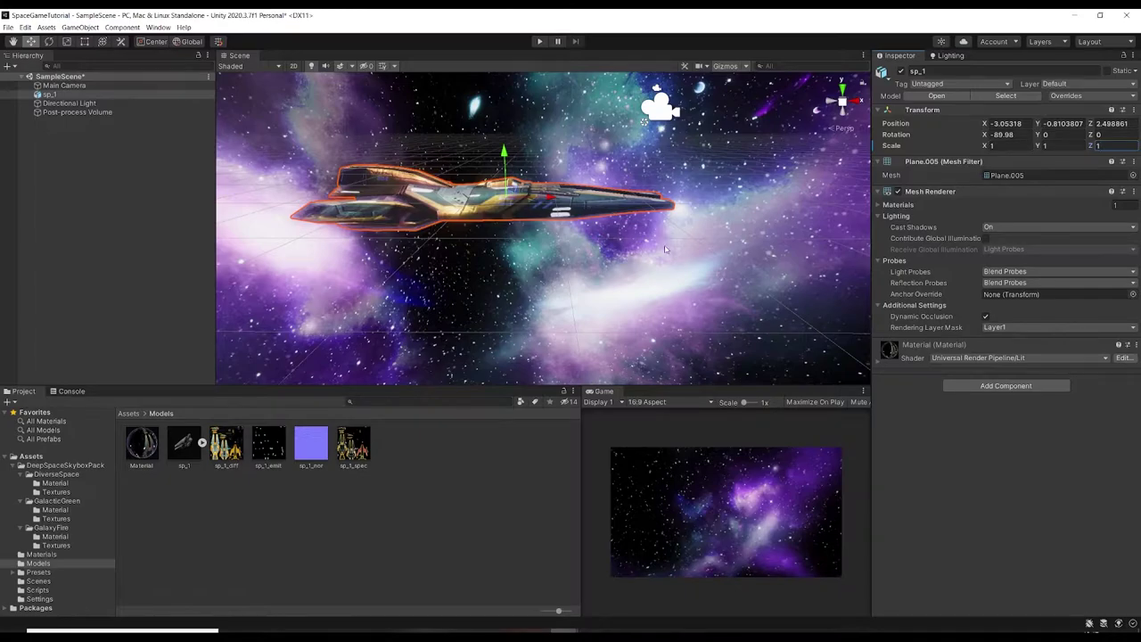
Step: Raise the ship's Y position to 0.44 and save the scene
scroll(667, 250, "up", 5)
scroll(639, 279, "down", 5)
key("w")
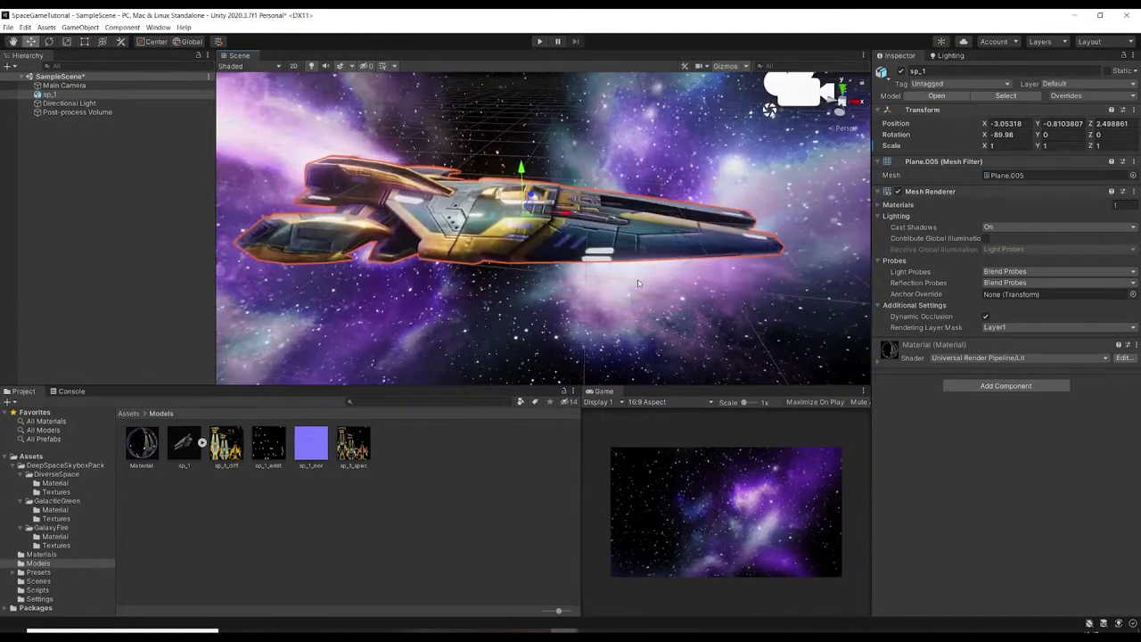
scroll(639, 279, "down", 3)
key("ctrl+s")
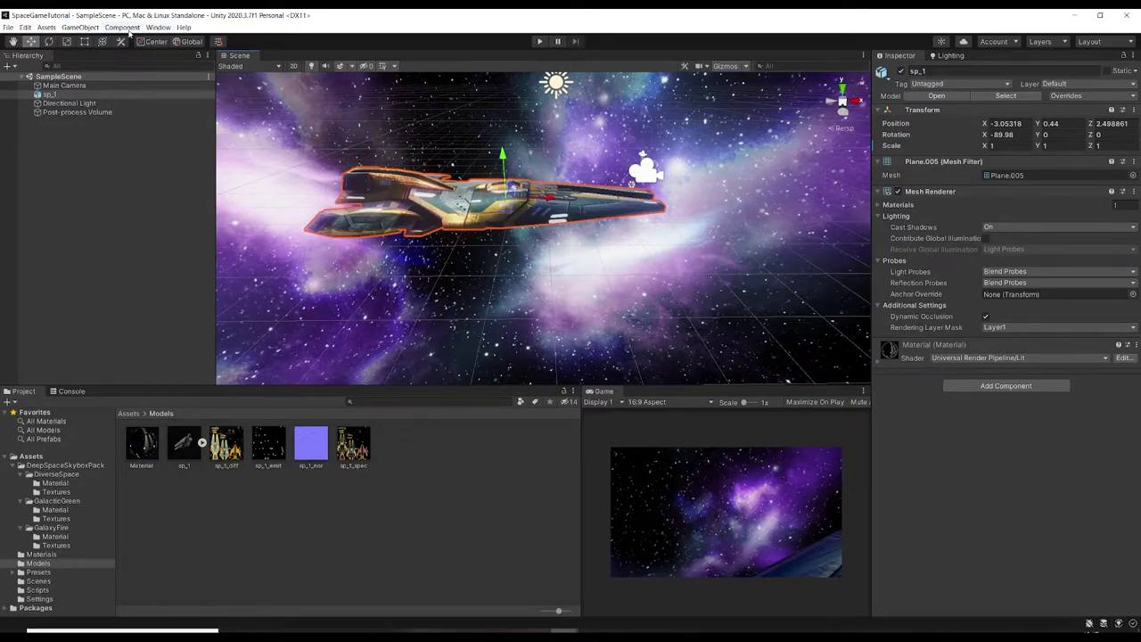
Step: In Package Manager, list Unity Registry packages and install Input System 1.0.2
left_click(158, 26)
left_click(186, 116)
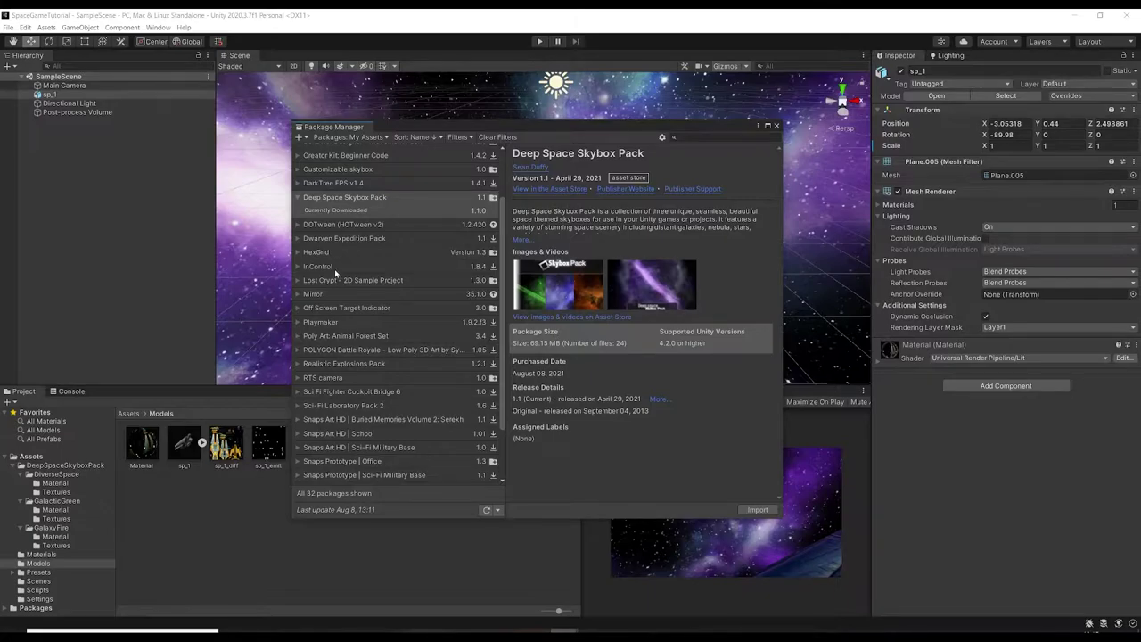
left_click(337, 139)
left_click(339, 148)
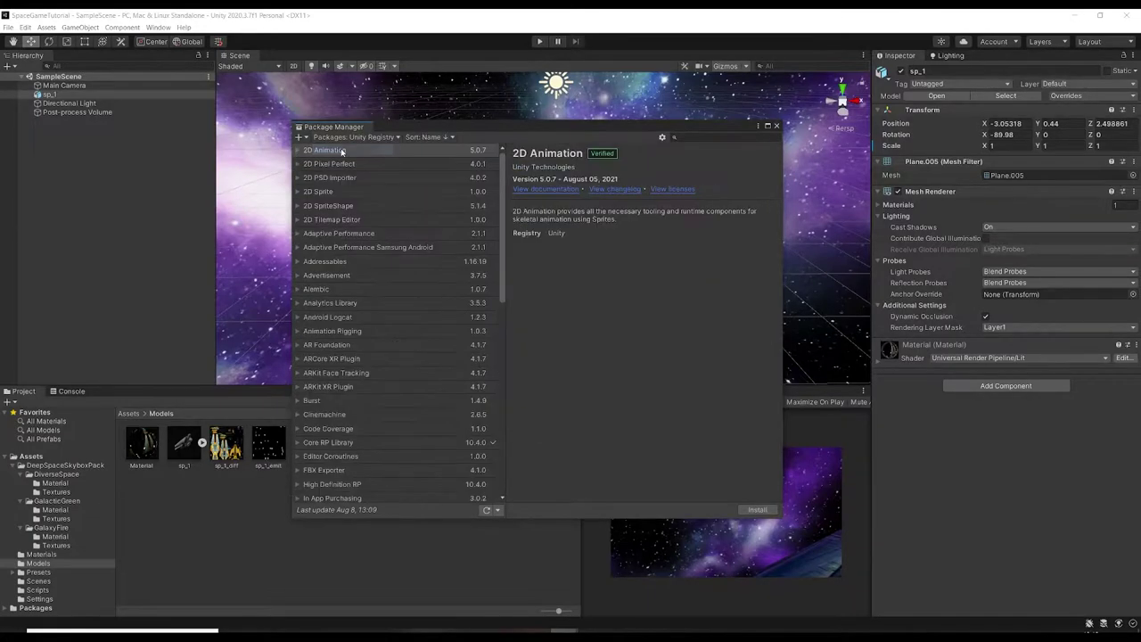
left_click(358, 400)
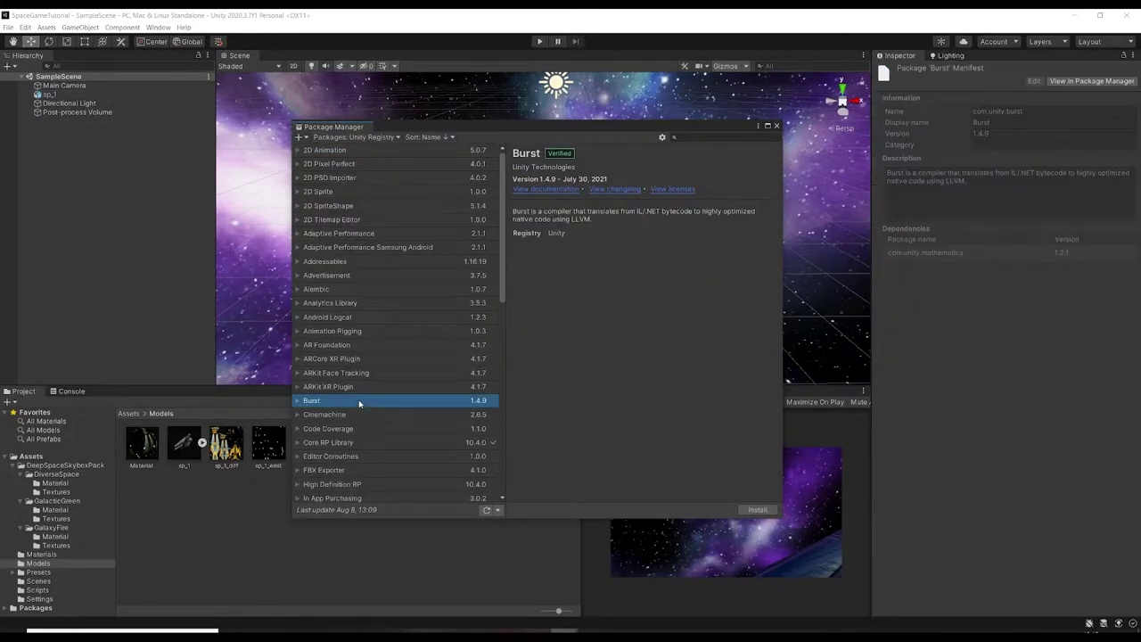
scroll(367, 417, "down", 6)
scroll(343, 400, "down", 2)
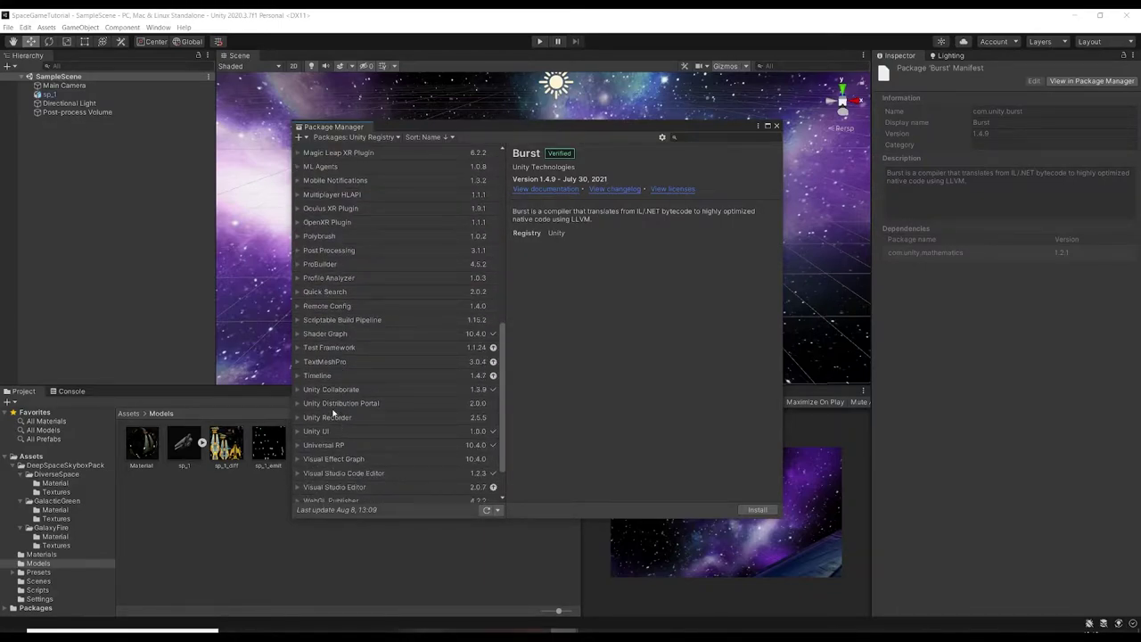
scroll(306, 291, "up", 3)
left_click(328, 215)
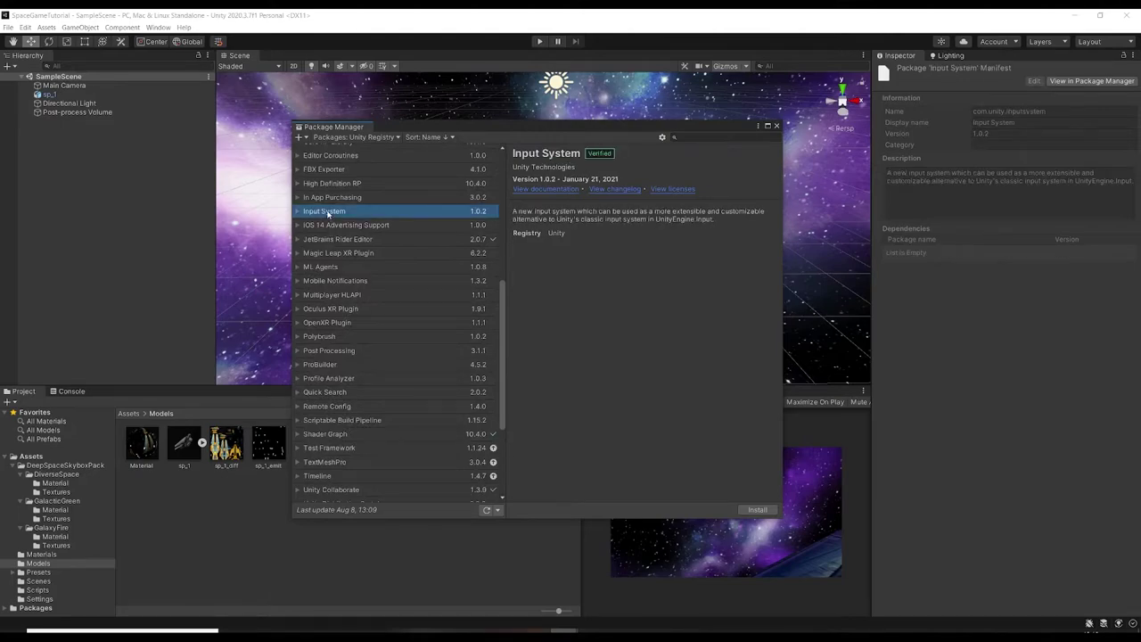
left_click(757, 510)
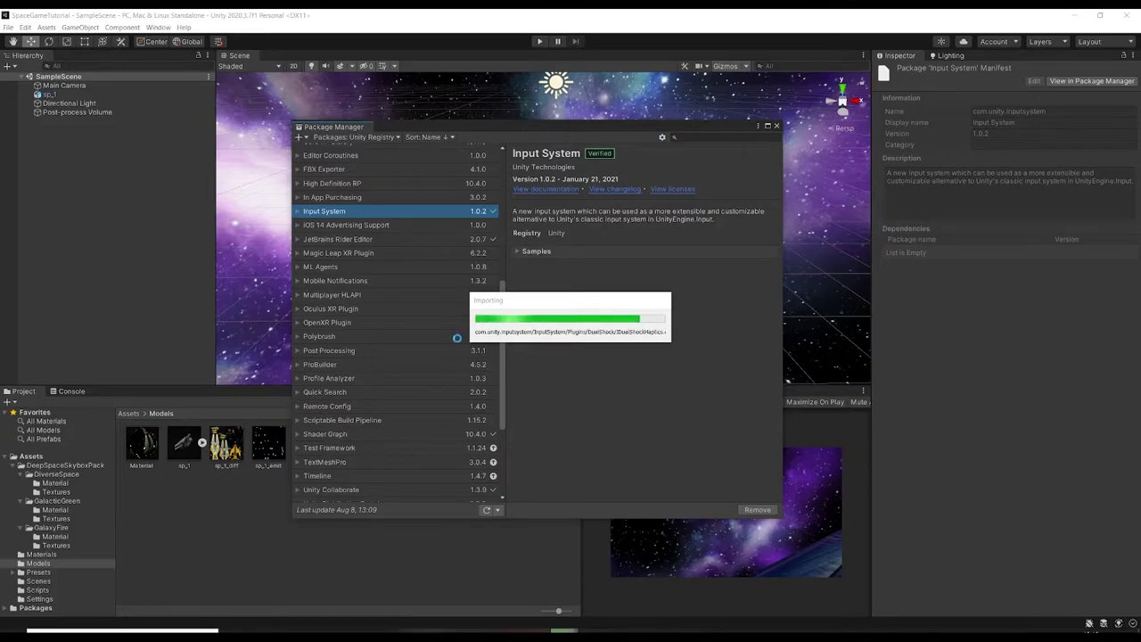
Step: Create an Input Actions asset in the Assets root and name it PlayerControls
left_click(776, 126)
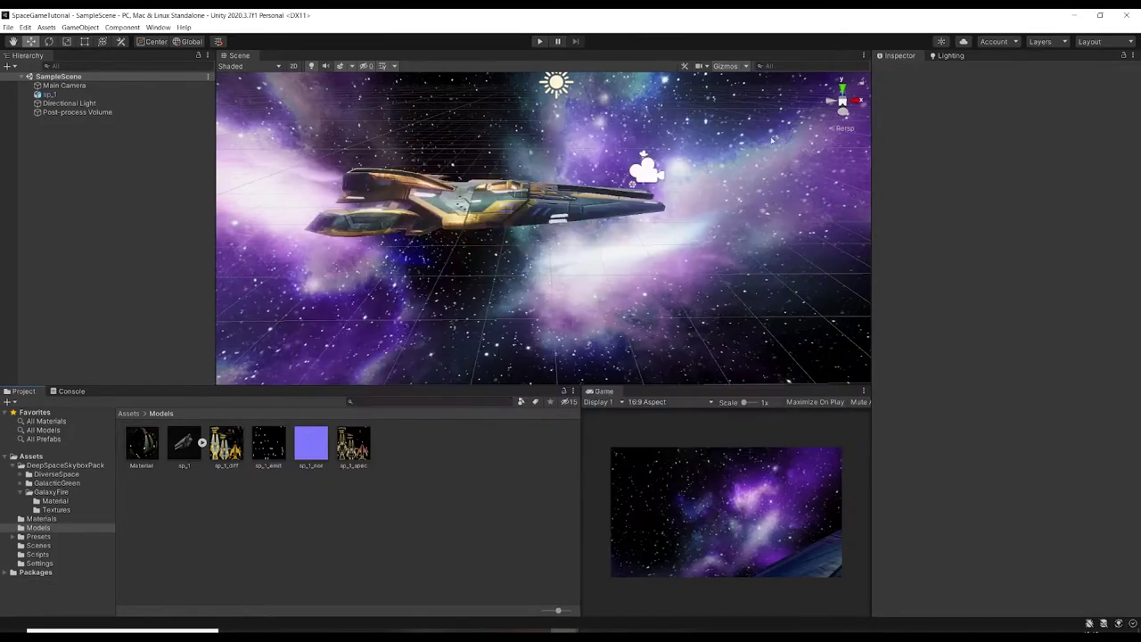
left_click(128, 415)
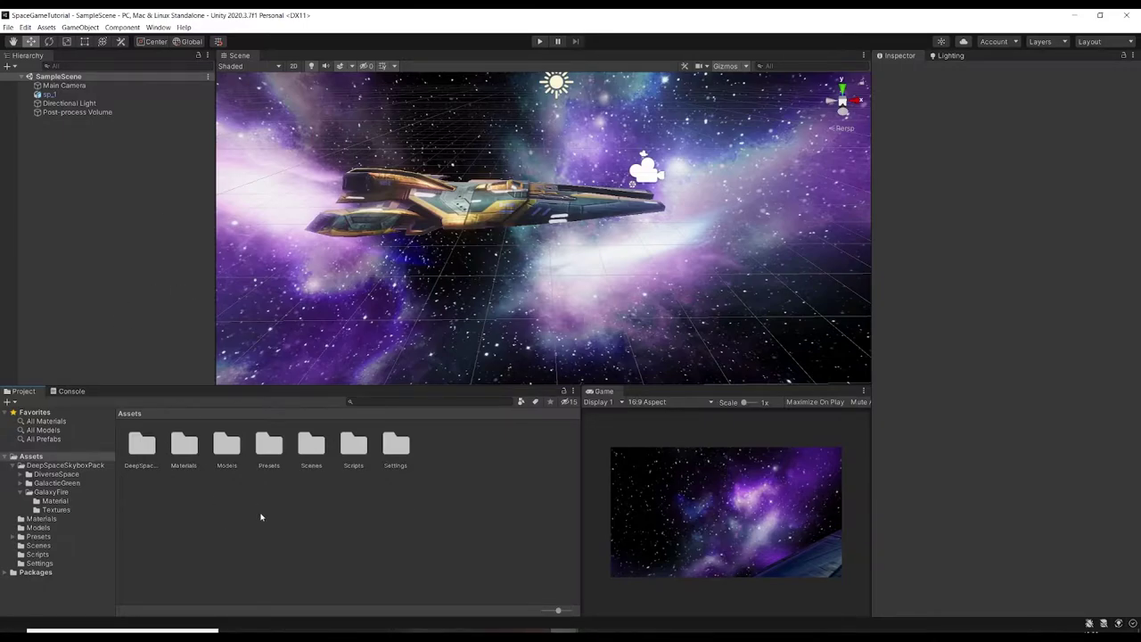
right_click(450, 469)
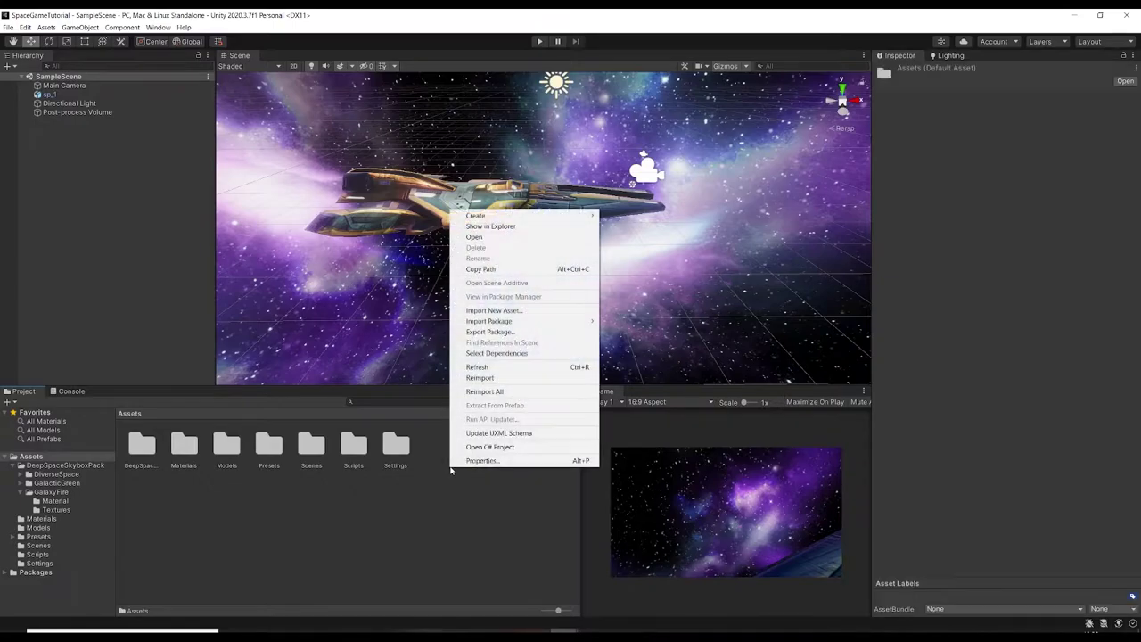
right_click(443, 479)
right_click(462, 464)
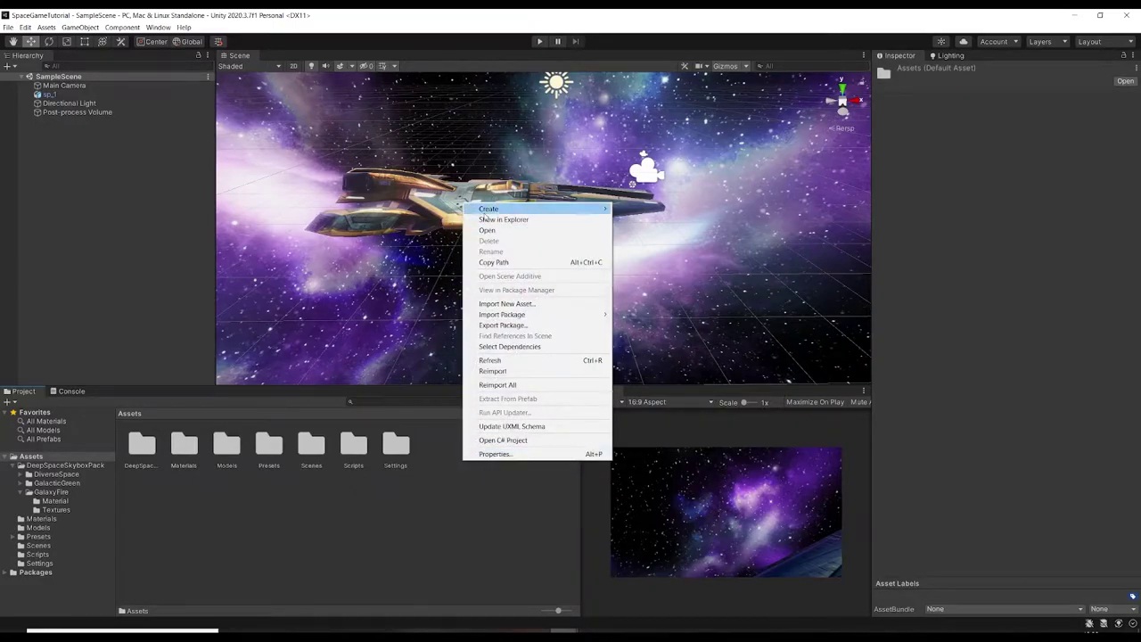
mouse_move(486, 213)
left_click(645, 627)
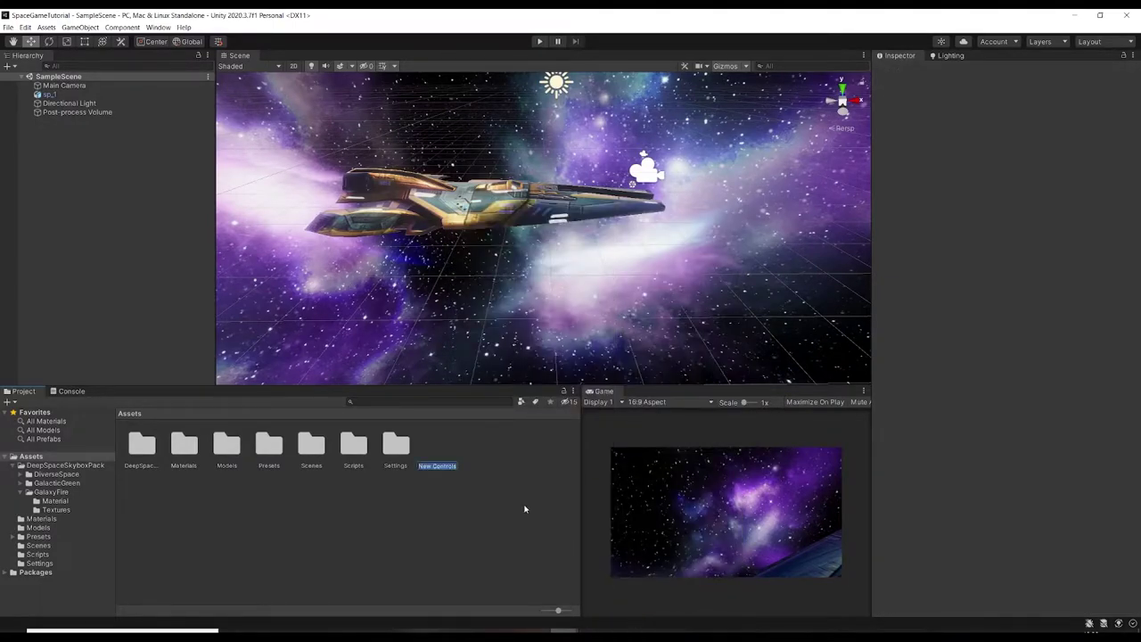
type("PlayerSho")
key("BackSpace")
key("BackSpace")
key("BackSpace")
type("Controls")
key("Return")
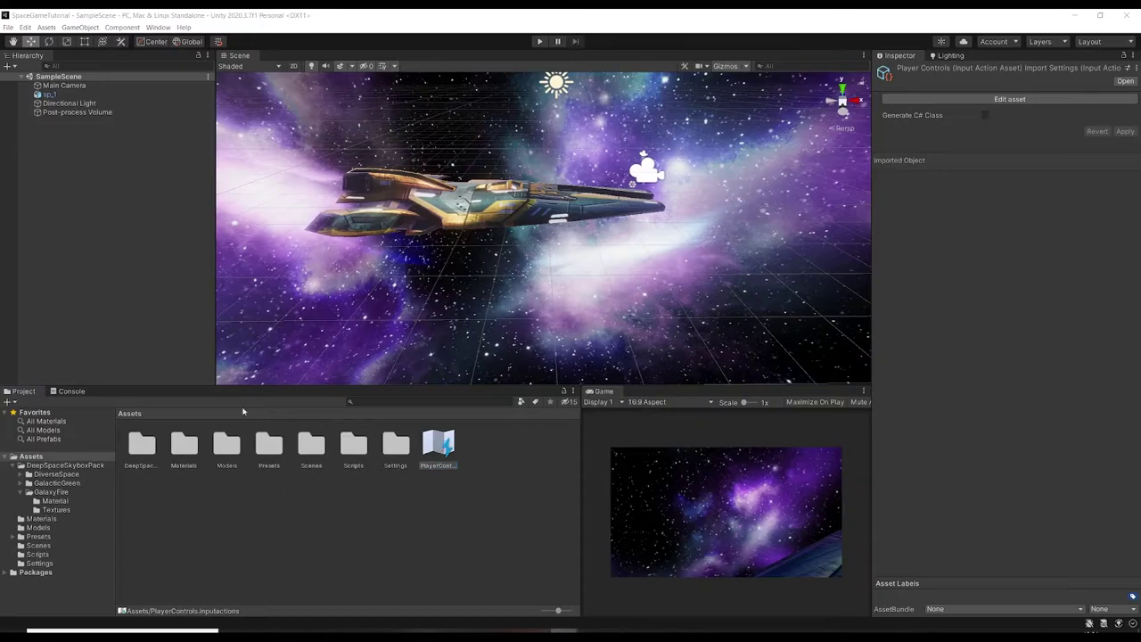
Step: Open PlayerControls in the Input Actions editor and add a Ship Controls action map
double_click(438, 443)
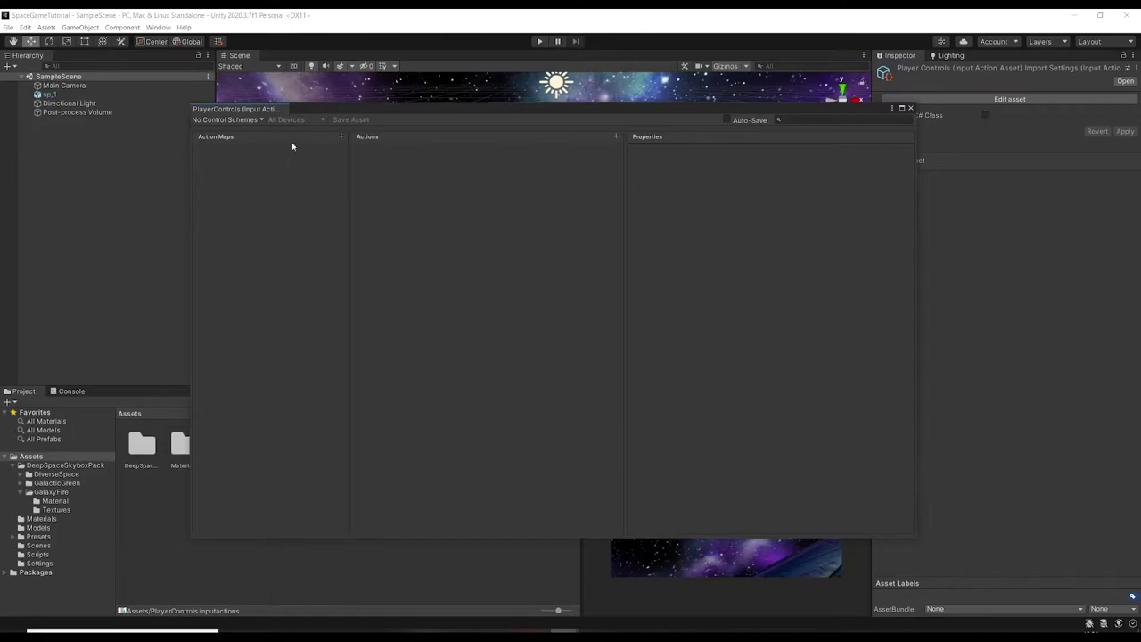
left_click(338, 139)
type("Sh")
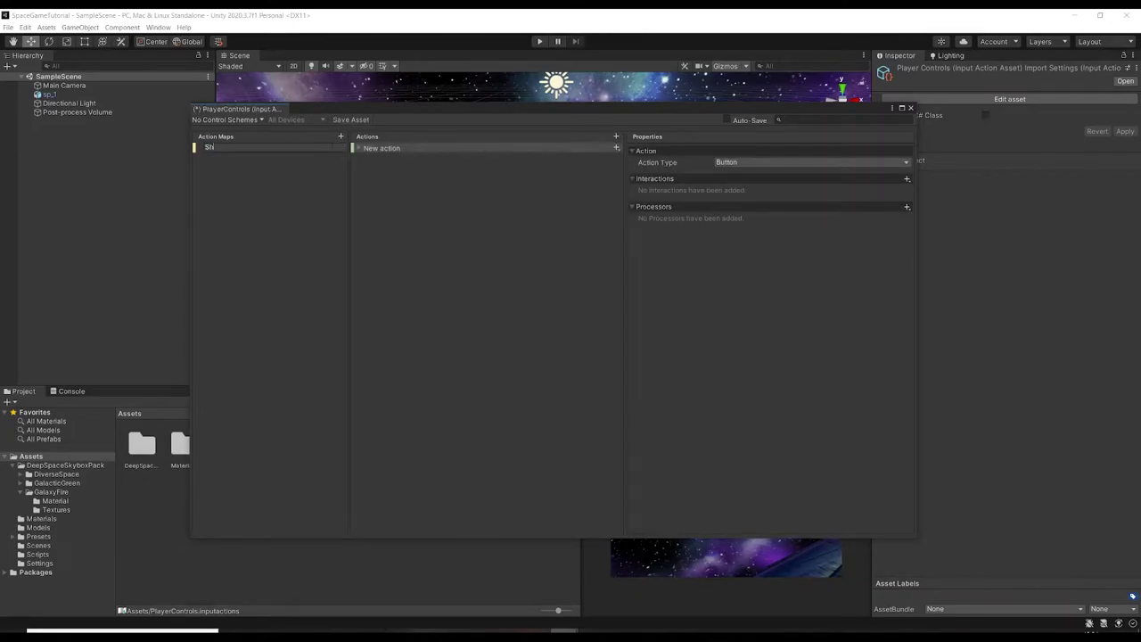
type("ipcontrols")
key("Return")
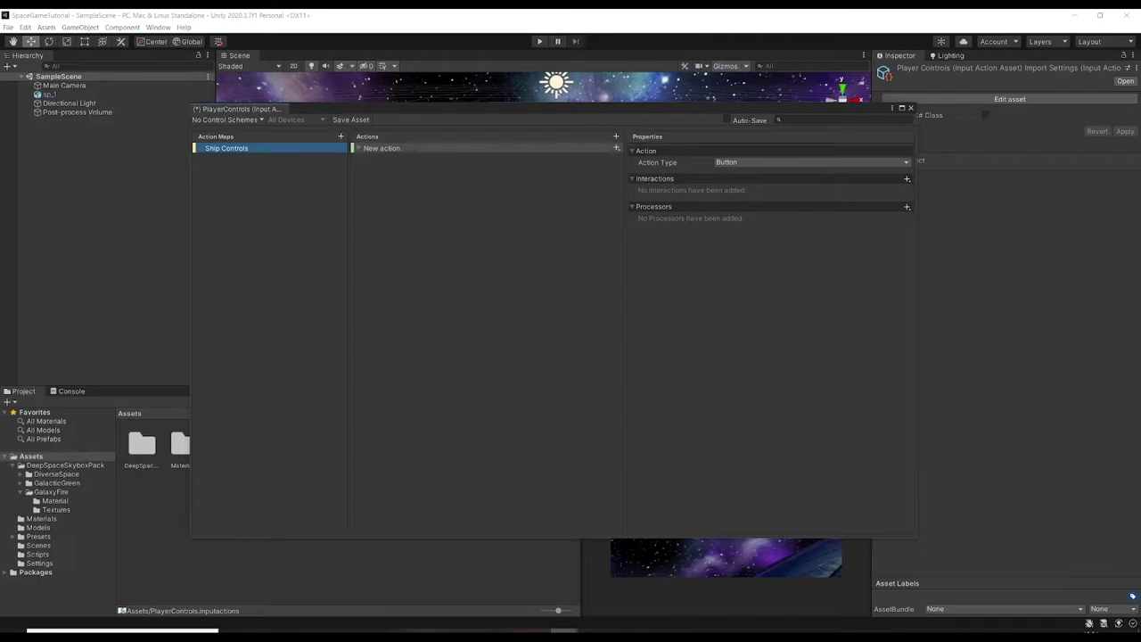
double_click(382, 147)
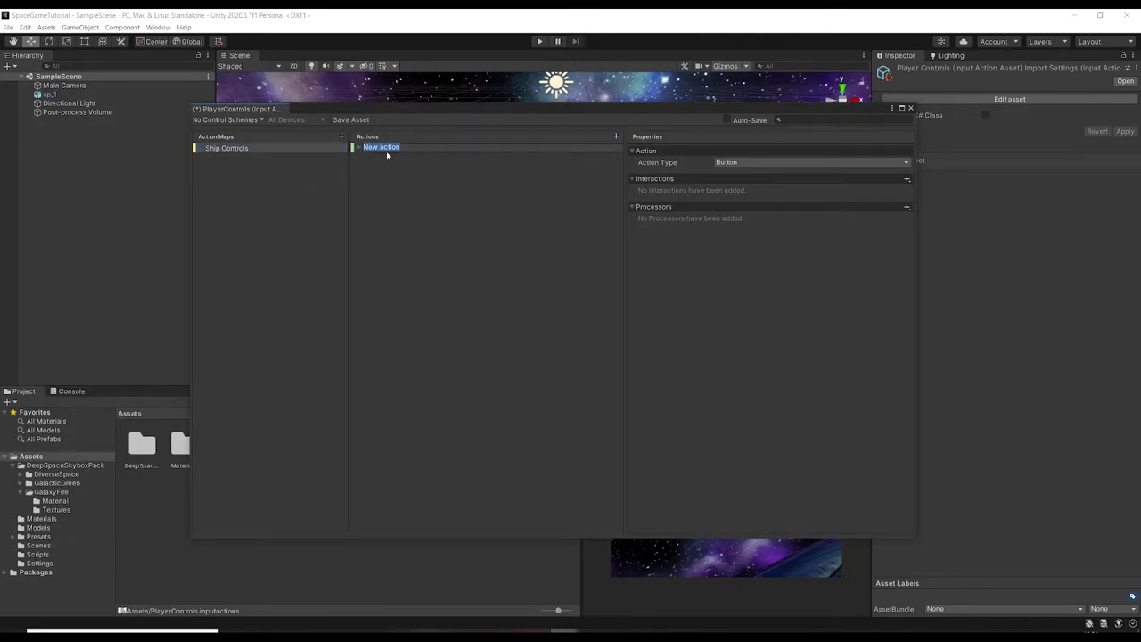
Step: Name the new action Thrust and set its action type to Pass Through
type("Thrust")
key("Return")
left_click(753, 162)
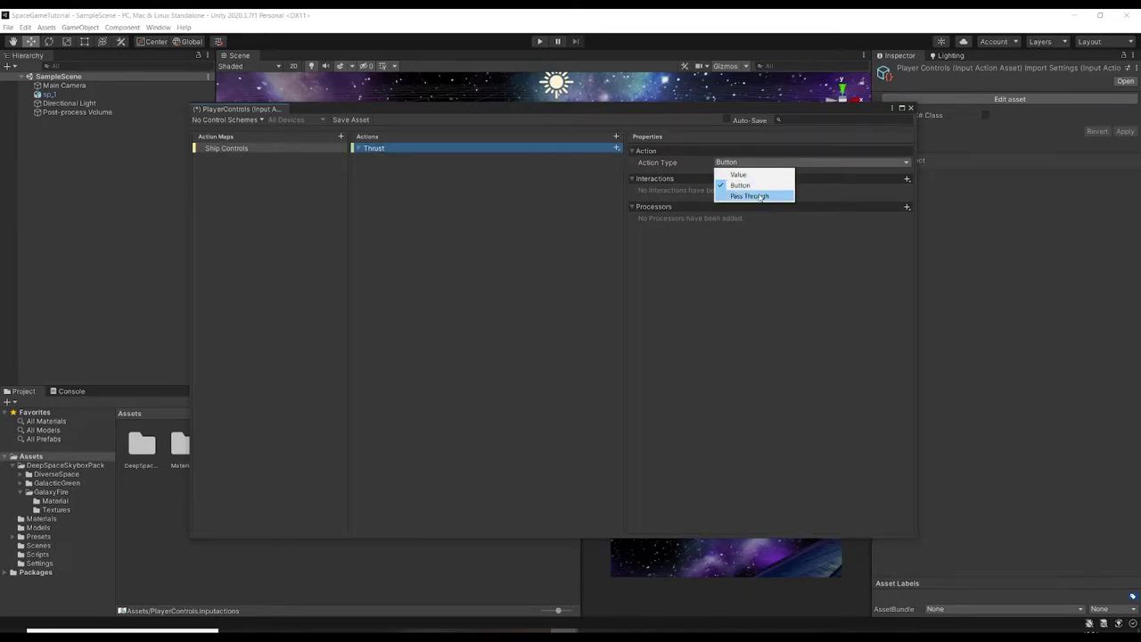
left_click(752, 195)
Step: Add a 1D Axis composite named ThrustKB to the Thrust action
left_click(436, 148)
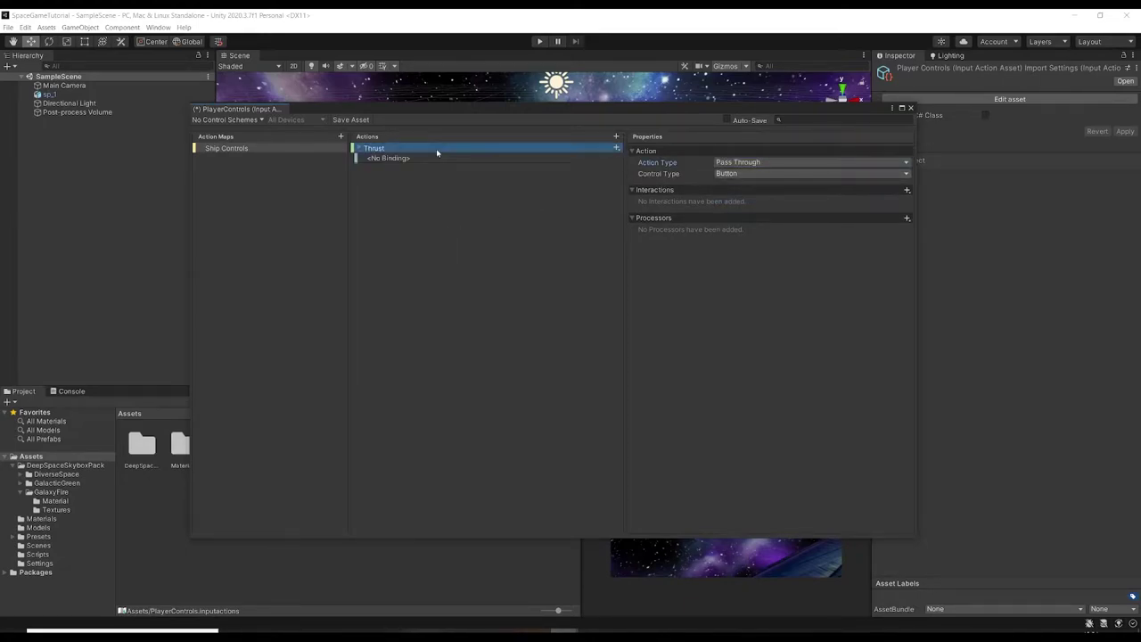
left_click(420, 158)
left_click(422, 148)
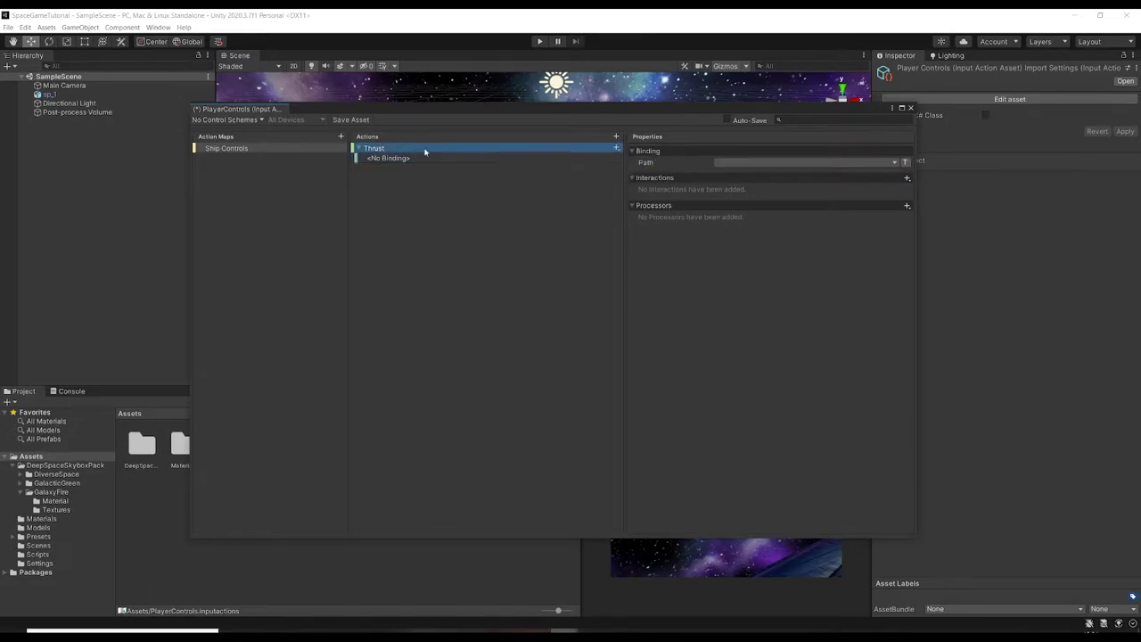
right_click(378, 151)
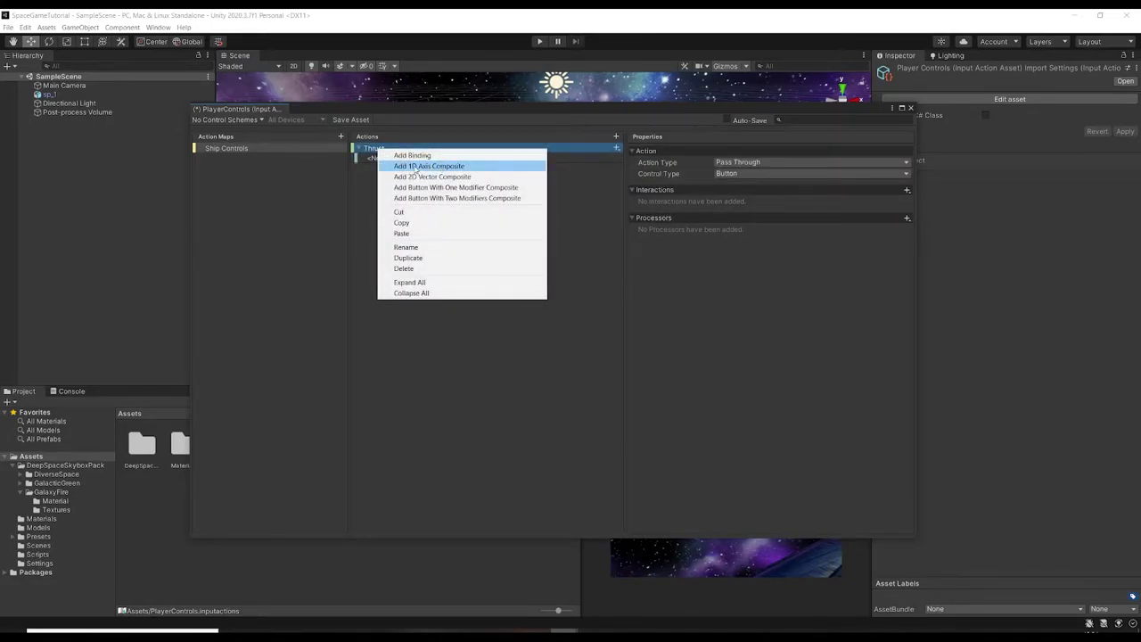
left_click(423, 166)
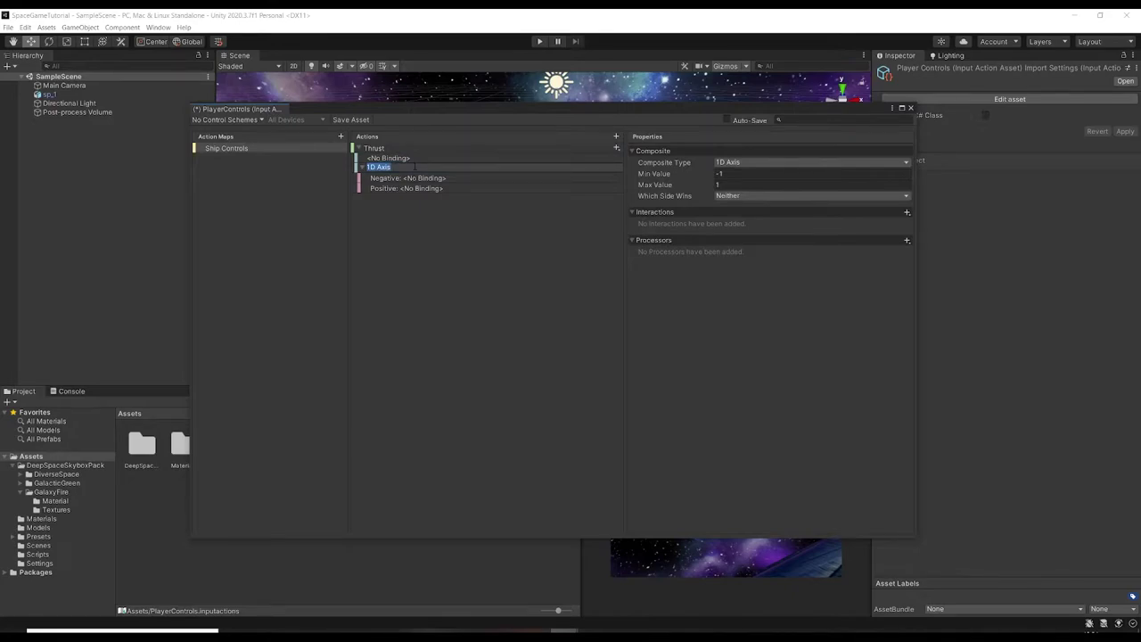
type("KL")
key("BackSpace")
key("BackSpace")
type("ThrustKB")
key("Return")
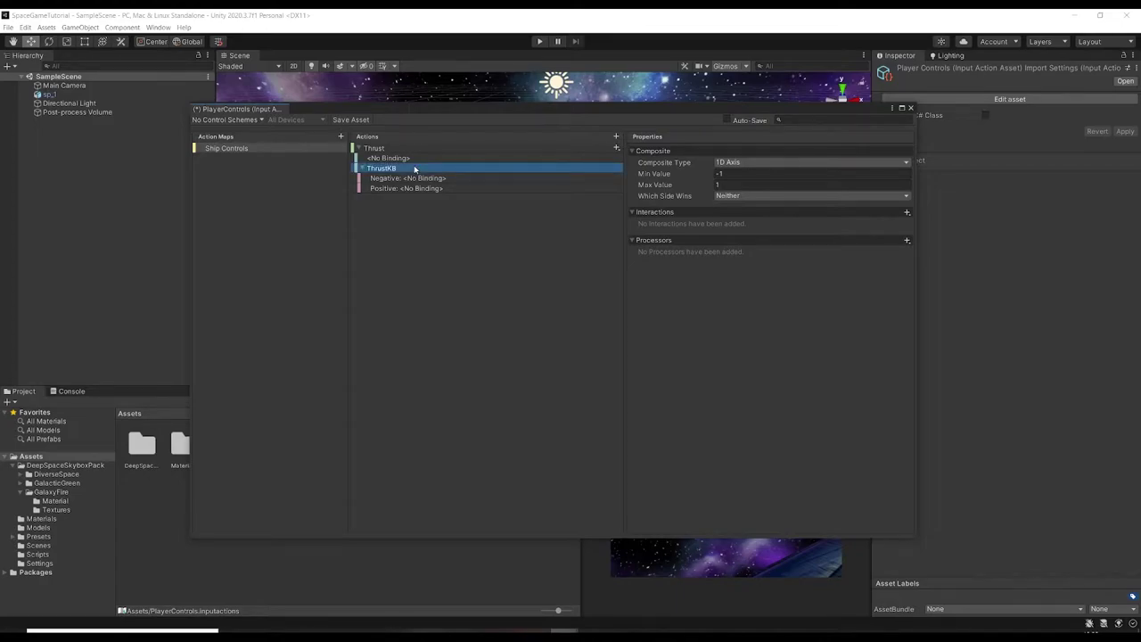
Step: Replace the empty binding with a second 1D Axis composite named ThrustController
left_click(424, 158)
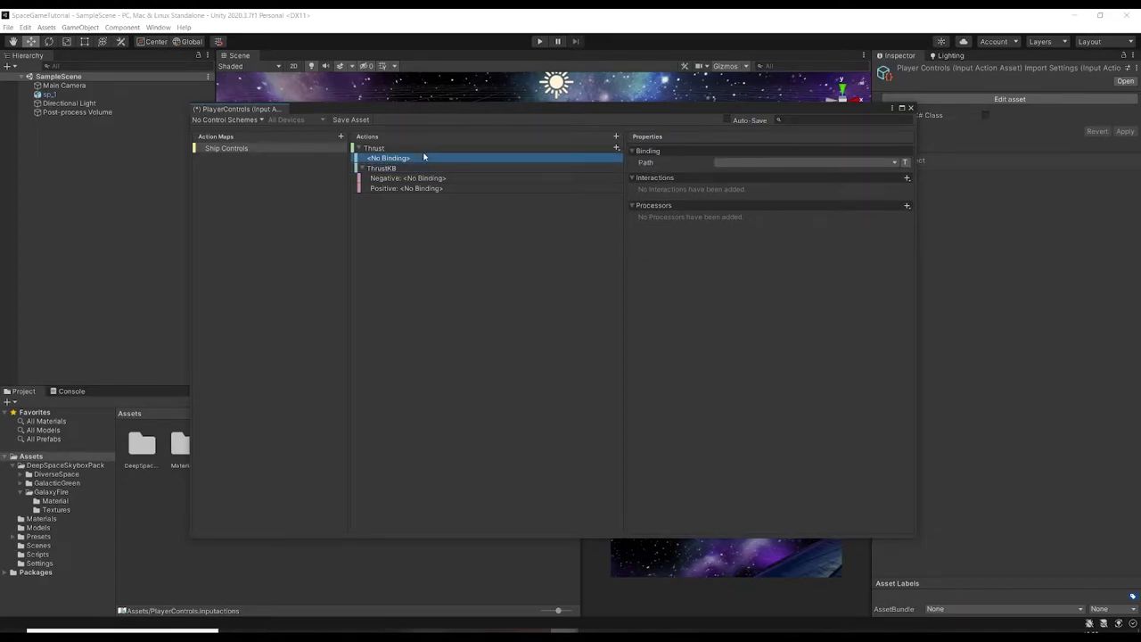
right_click(397, 158)
left_click(428, 206)
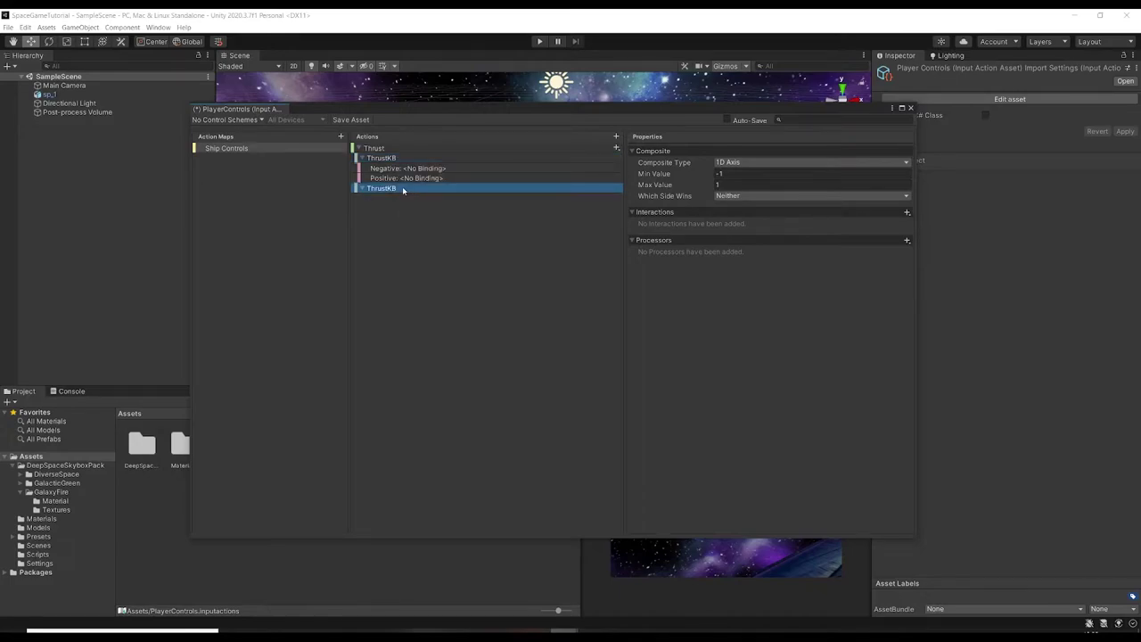
left_click(403, 189)
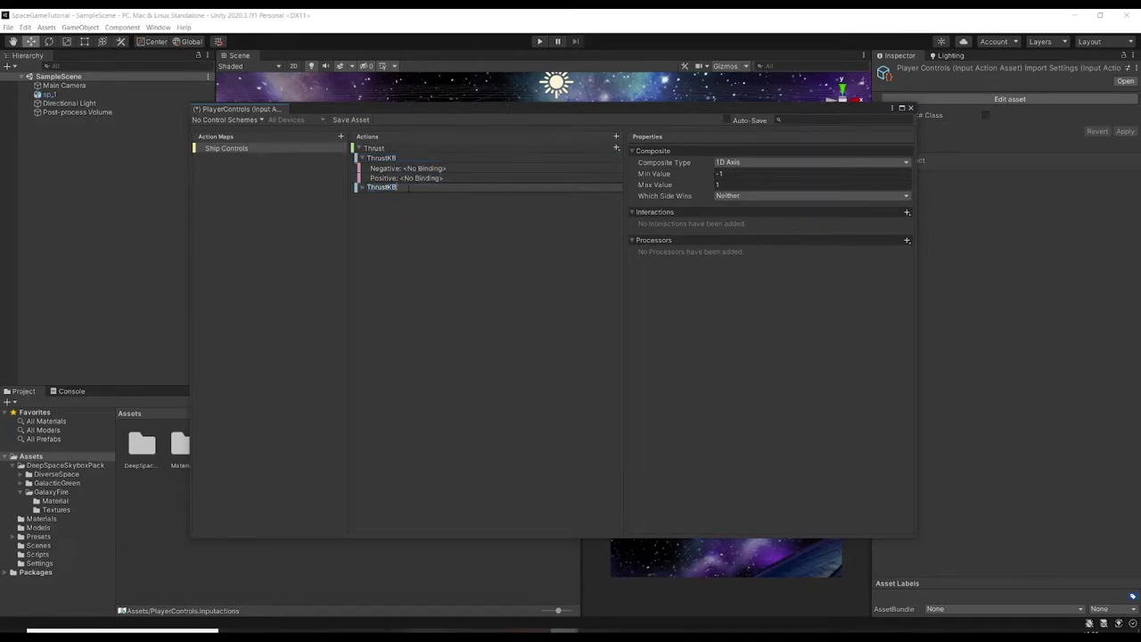
key("BackSpace")
key("BackSpace")
key("BackSpace")
type("tController")
key("Return")
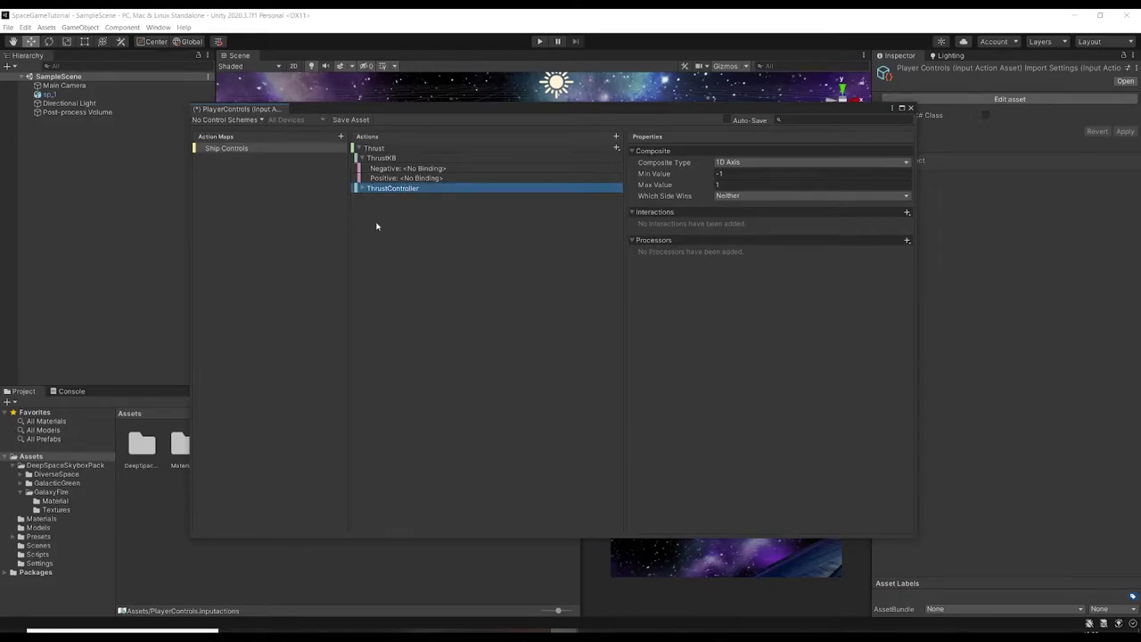
Step: Bind ThrustKB's positive part to the W key and its negative part to S
left_click(362, 188)
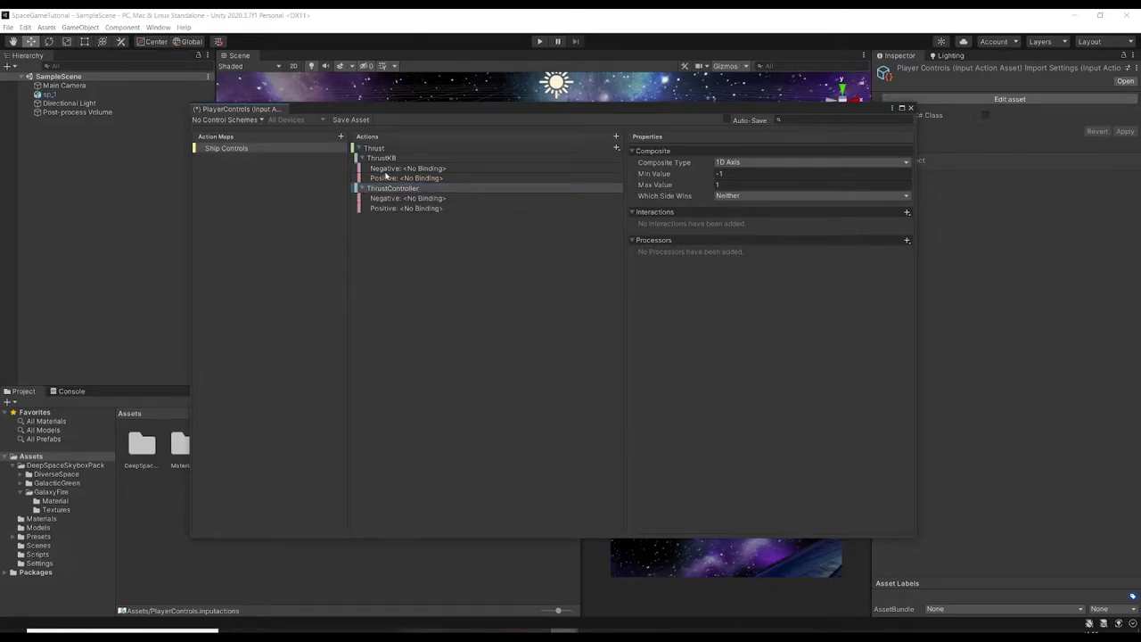
left_click(444, 170)
left_click(417, 179)
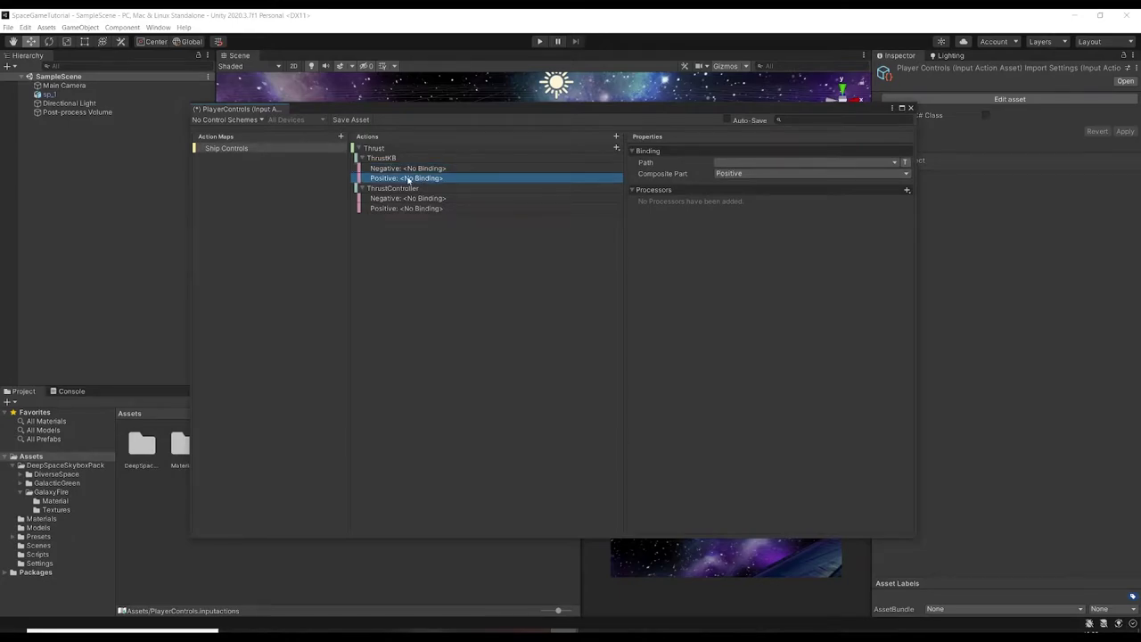
left_click(748, 163)
left_click(731, 174)
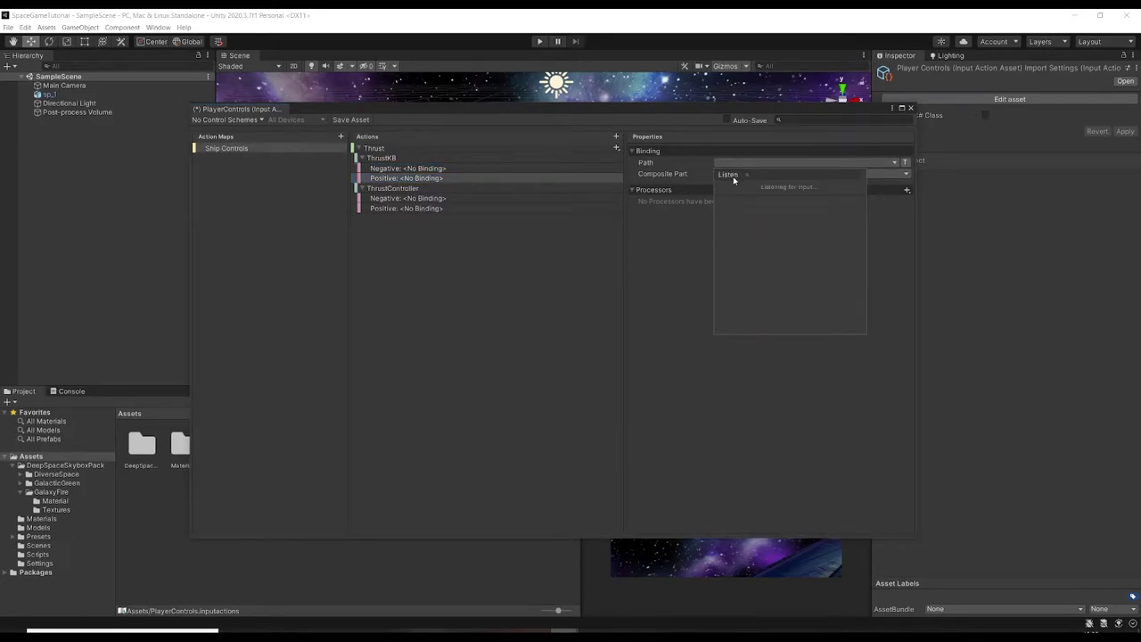
key("w")
left_click(737, 197)
left_click(435, 169)
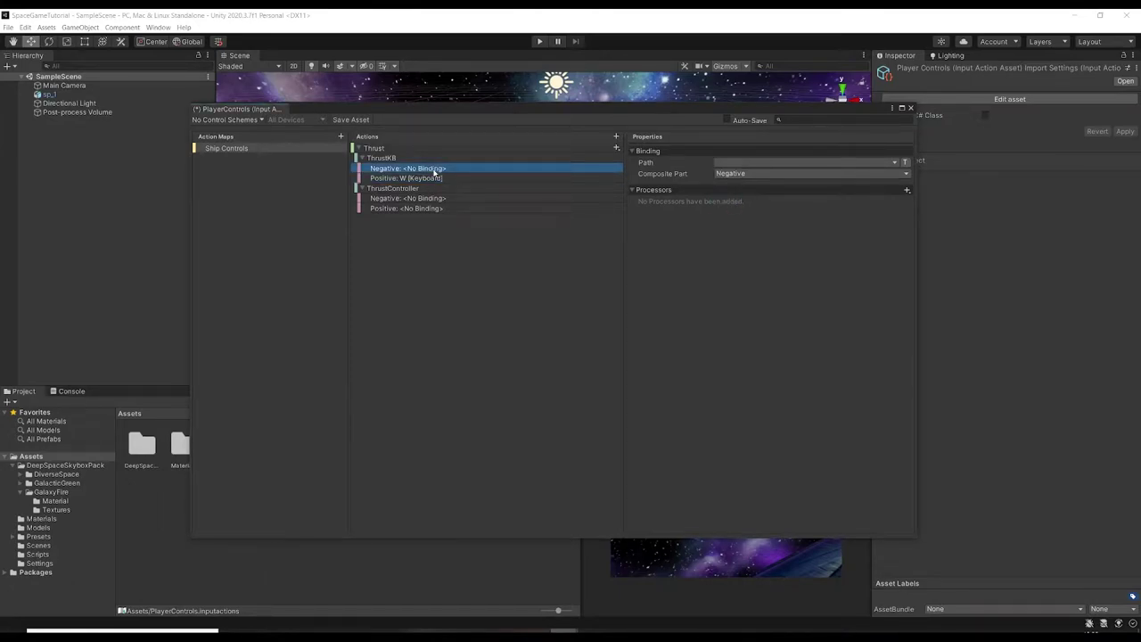
left_click(724, 163)
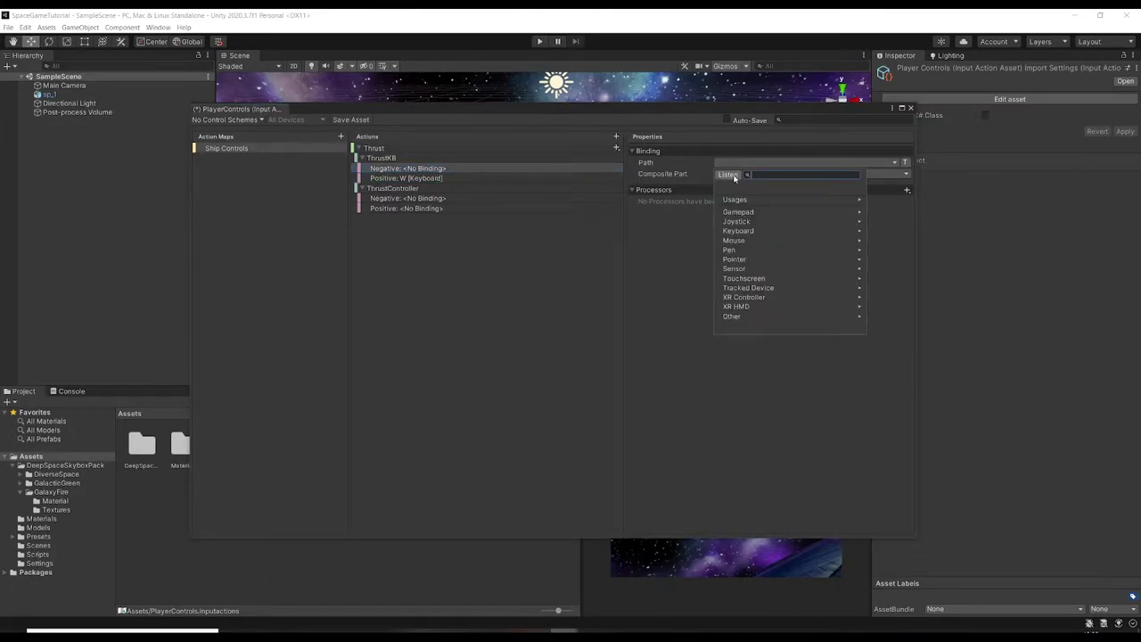
left_click(731, 174)
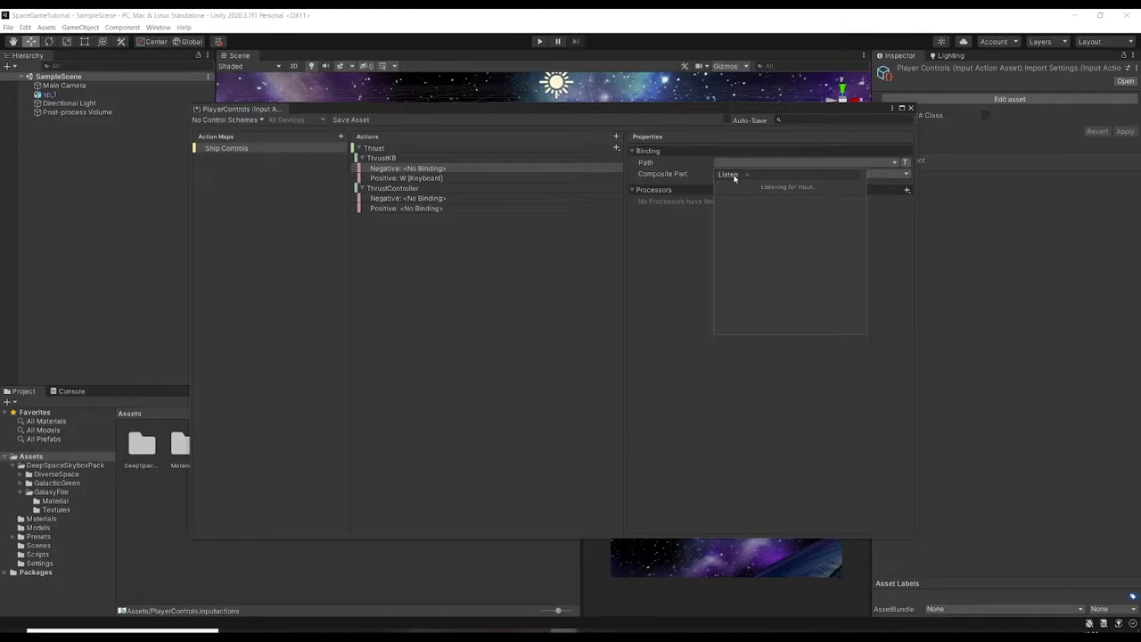
key("s")
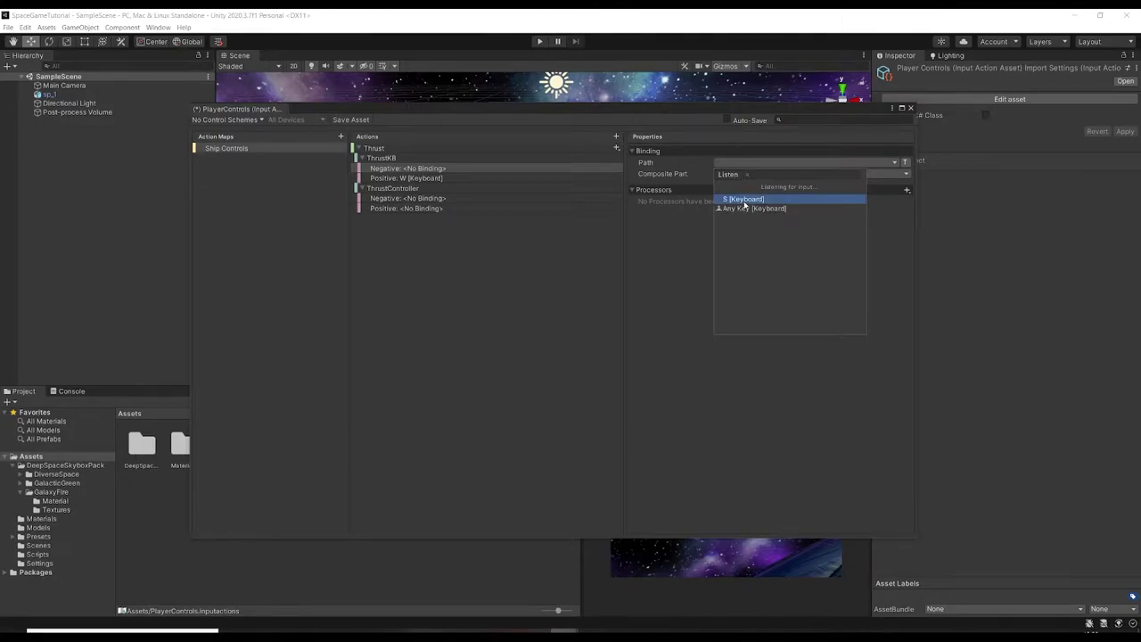
left_click(744, 200)
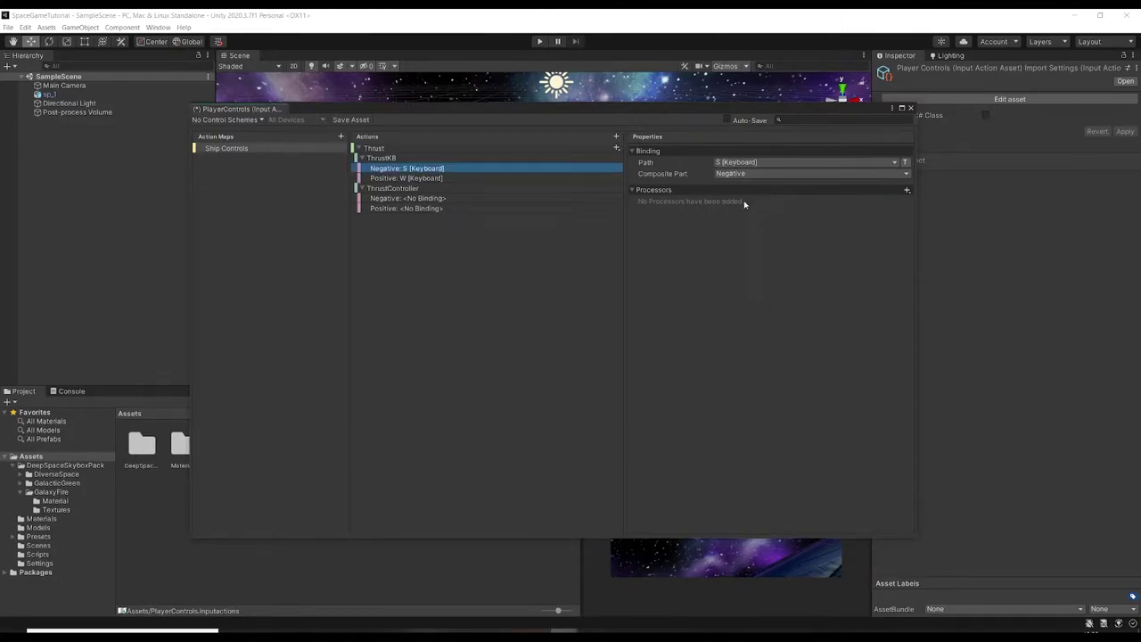
Step: Bind ThrustController's negative to Gamepad Left Stick/Down and positive to Left Stick/Up
left_click(428, 200)
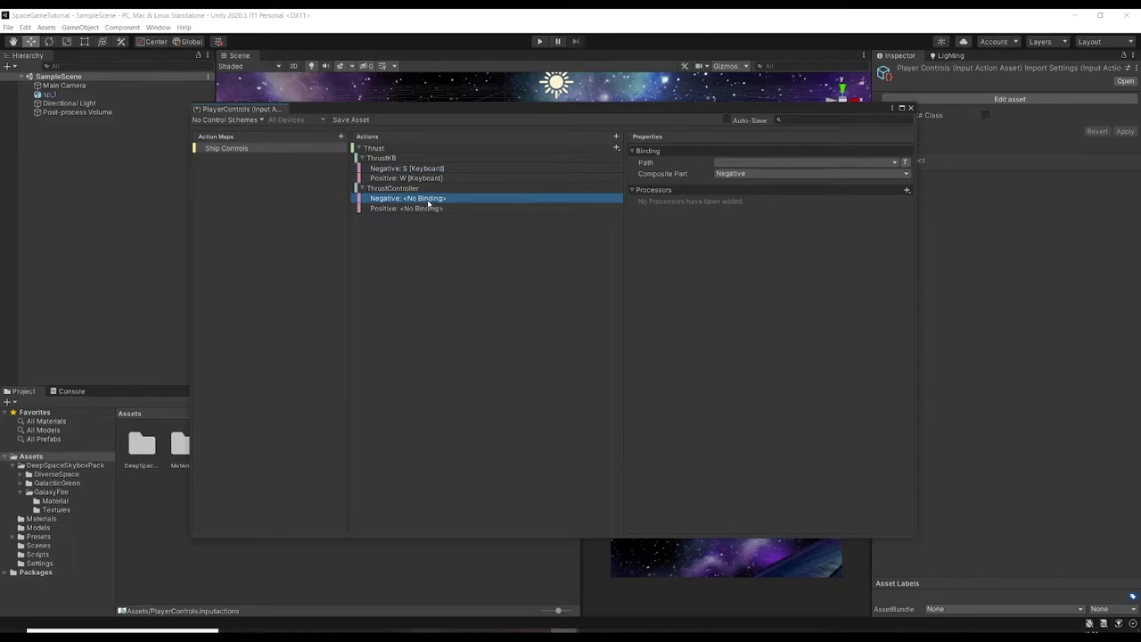
left_click(719, 164)
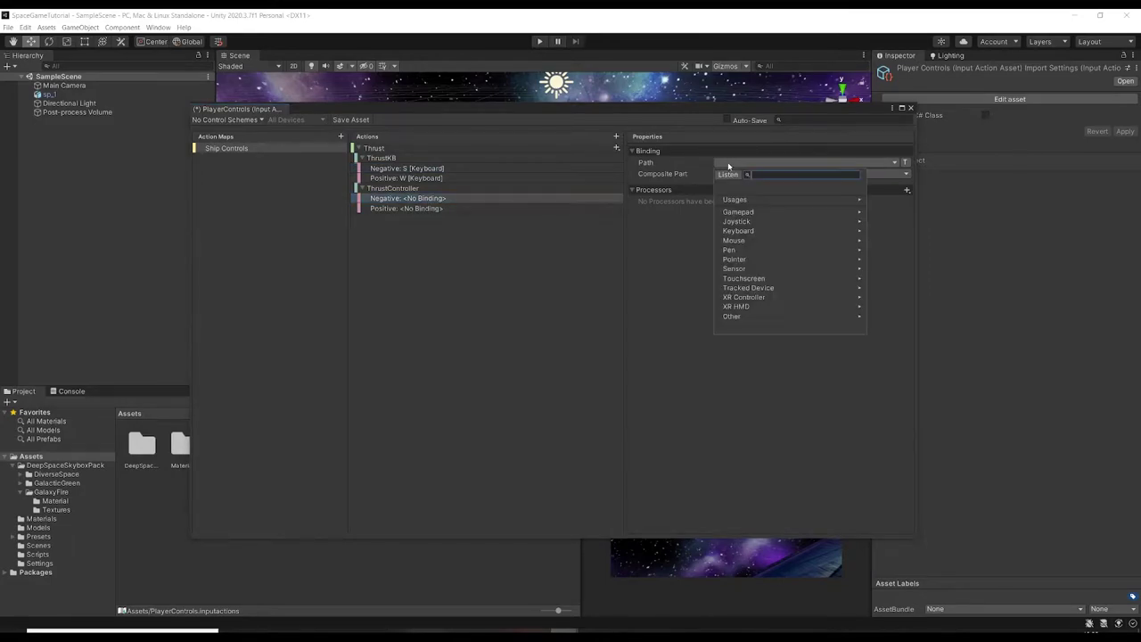
left_click(766, 212)
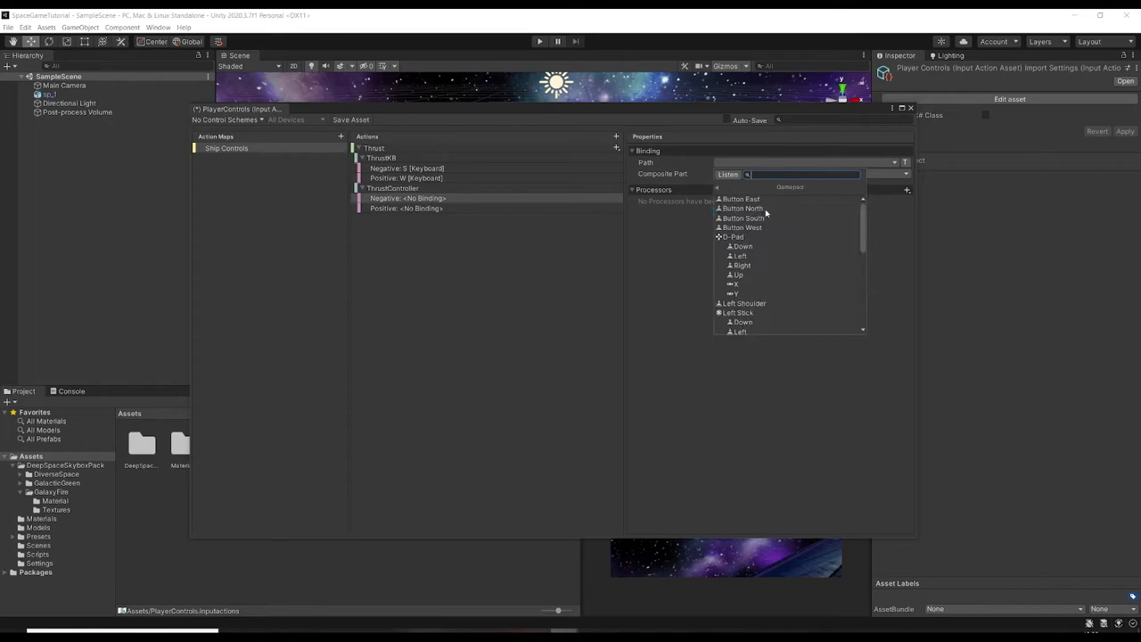
left_click(763, 247)
left_click(757, 223)
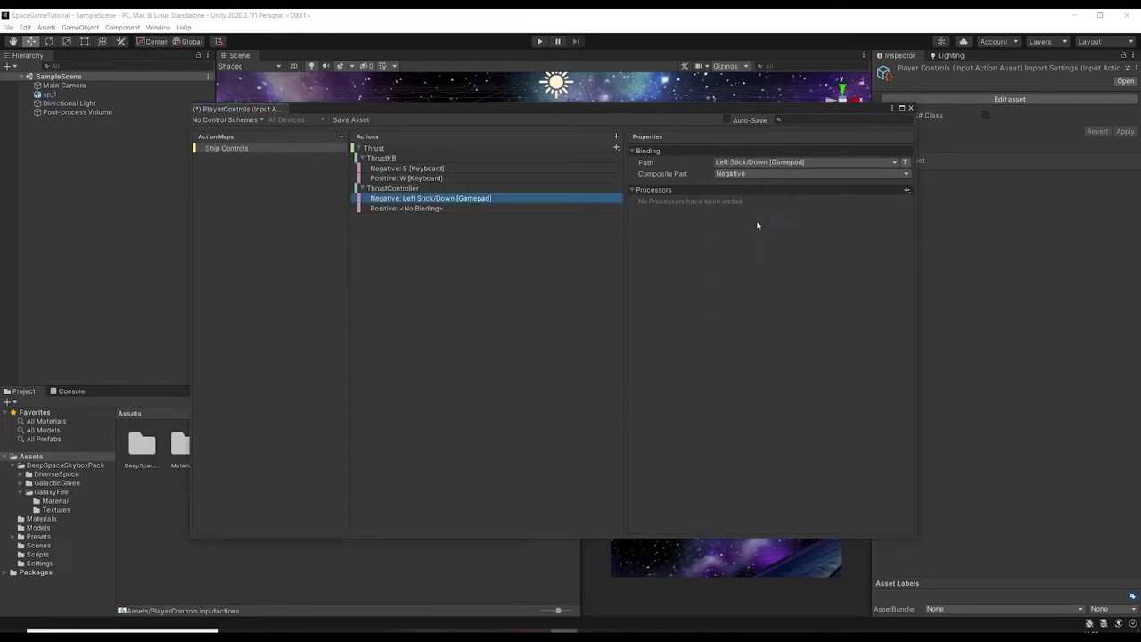
left_click(411, 209)
left_click(741, 163)
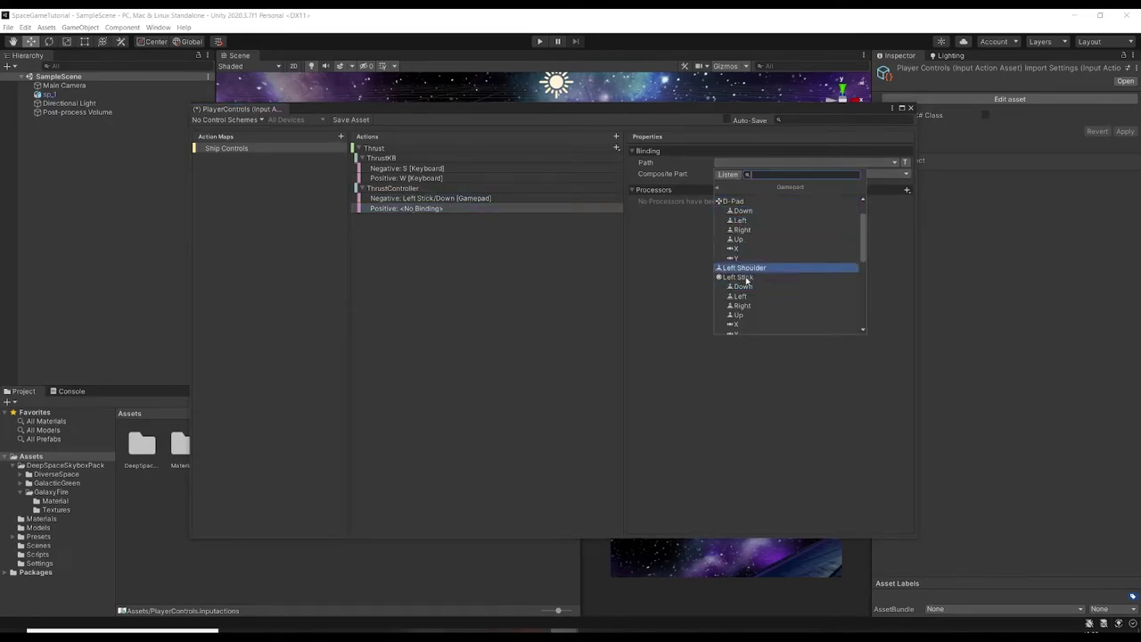
left_click(753, 315)
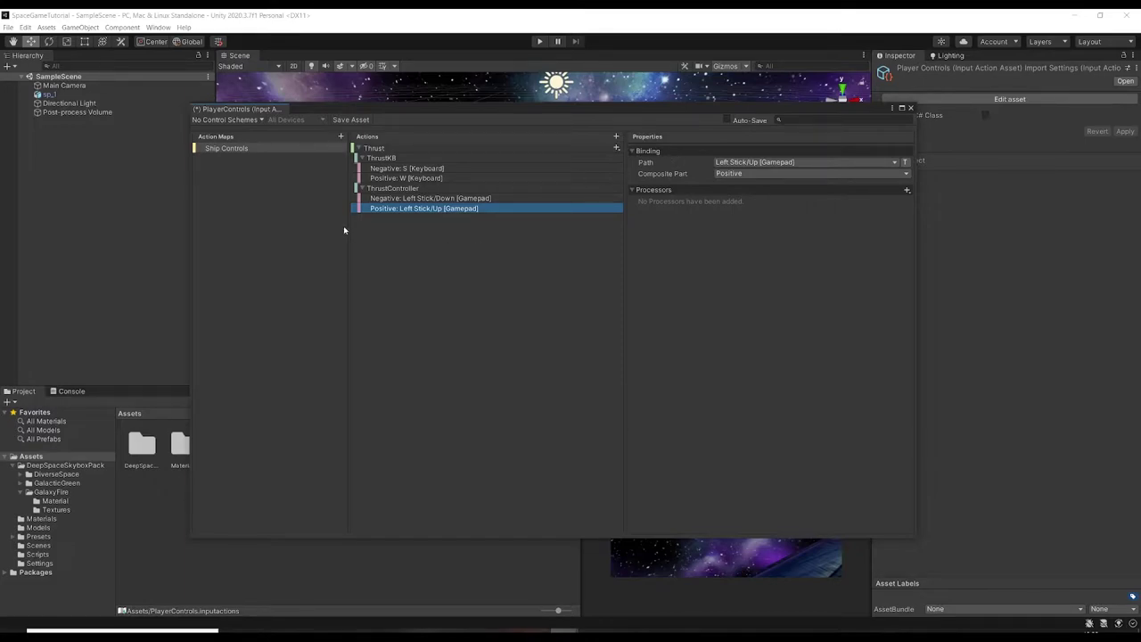
Step: Add a Strafe action to Ship Controls with a positive/negative composite named StrafeKB
left_click(615, 136)
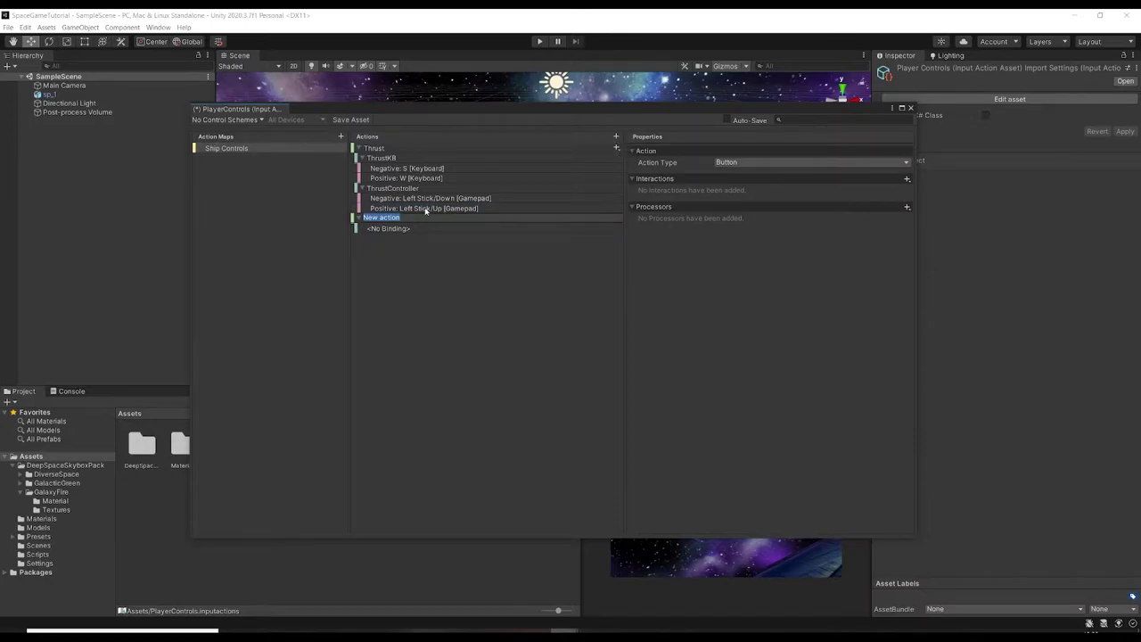
type("Strafd")
key("Return")
right_click(423, 222)
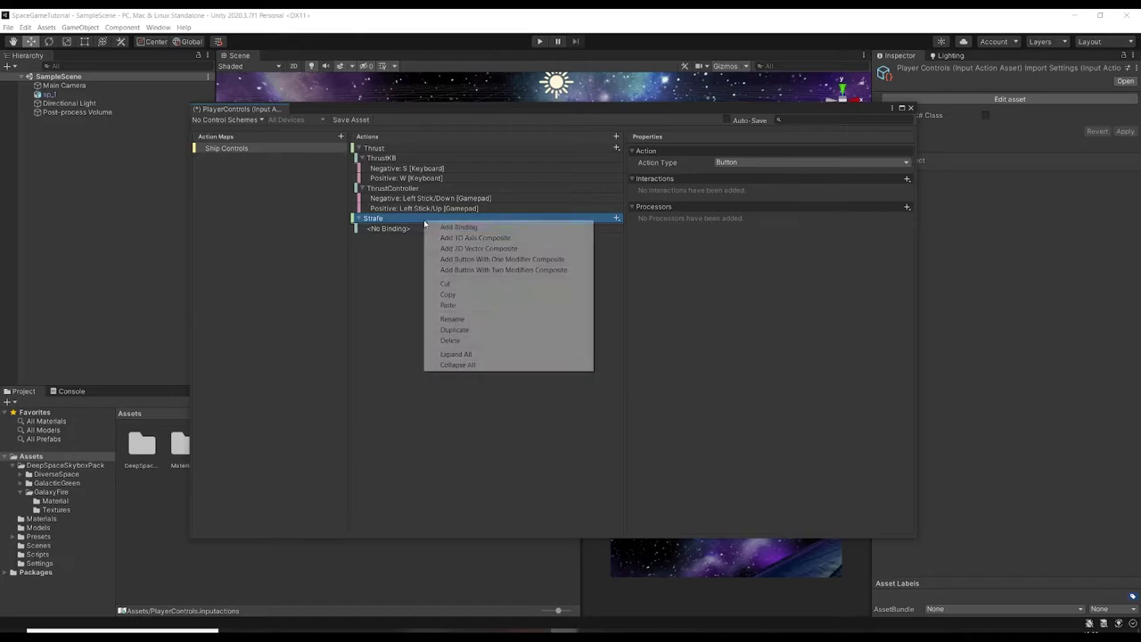
left_click(445, 235)
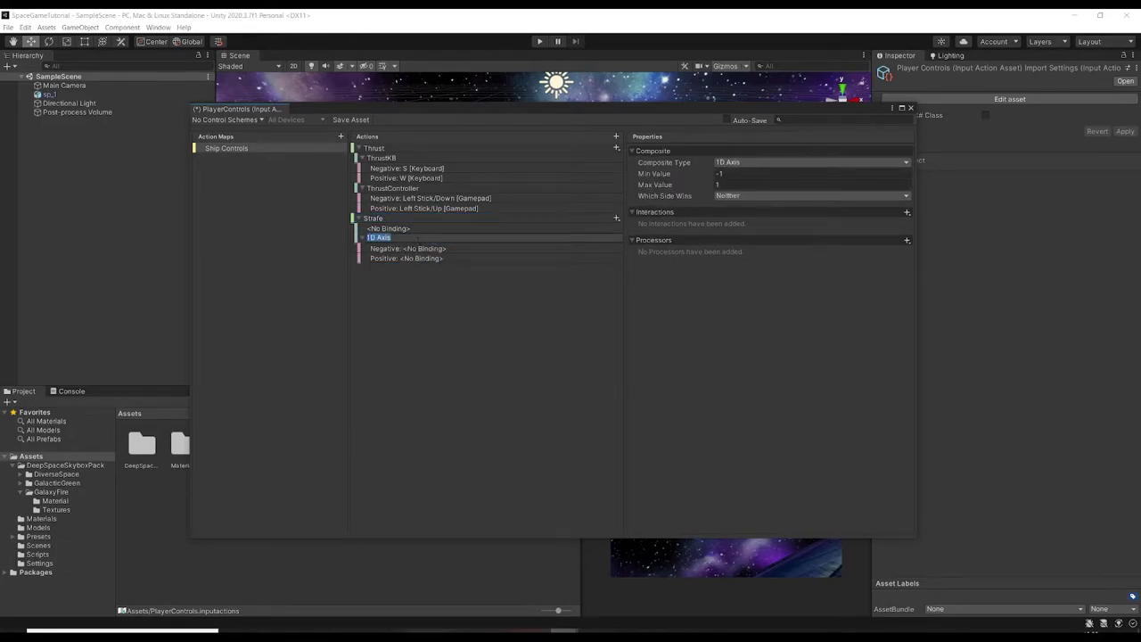
type("StrafdeKB")
key("Return")
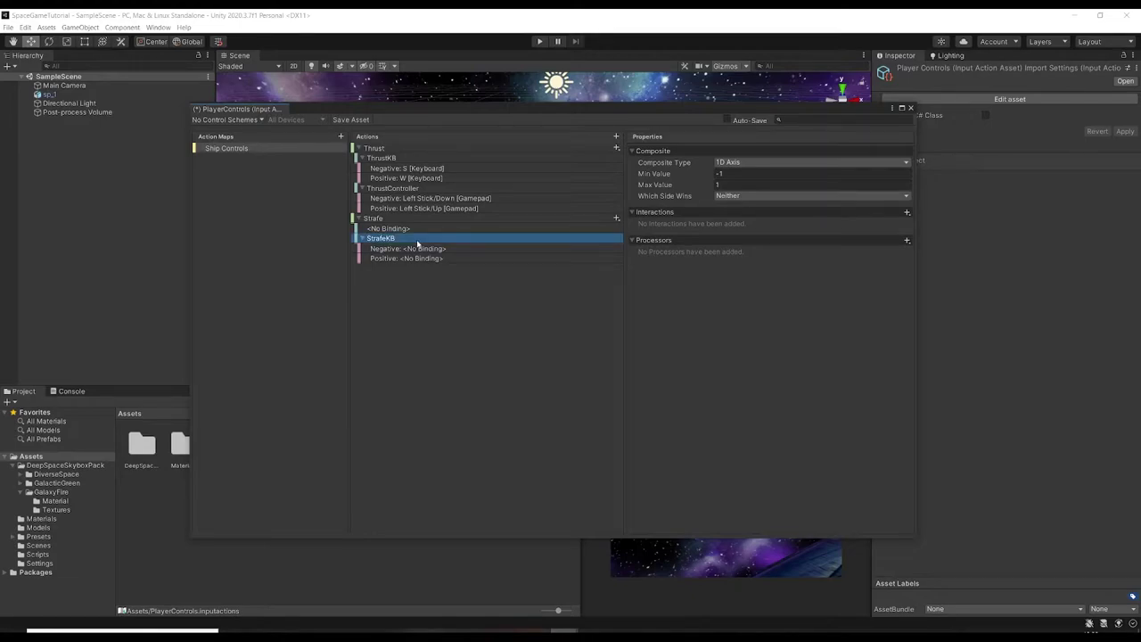
Step: Duplicate the StrafeKB composite and rename the copy StrafeController
right_click(417, 244)
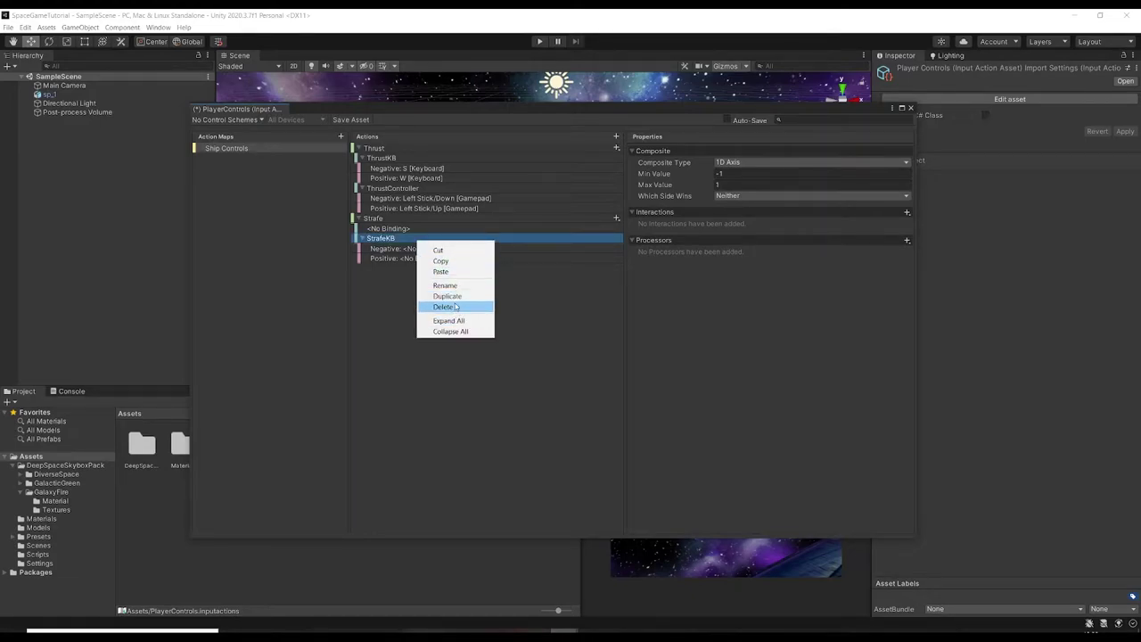
left_click(454, 297)
double_click(403, 268)
key("End")
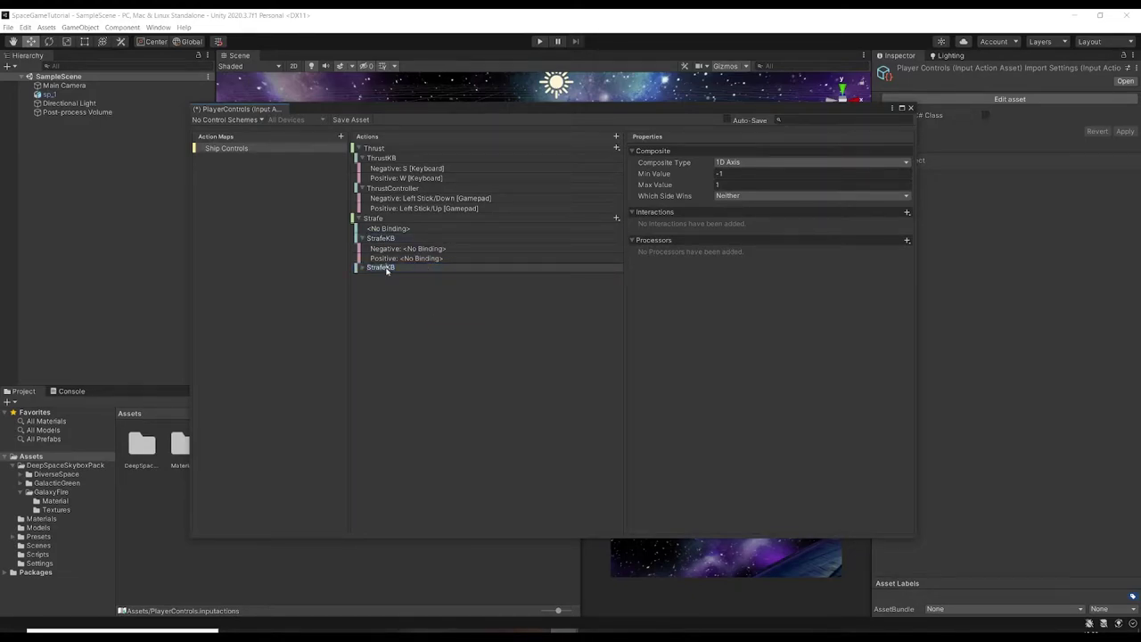
key("shift+Left")
key("shift+Left")
type("Controller")
key("Return")
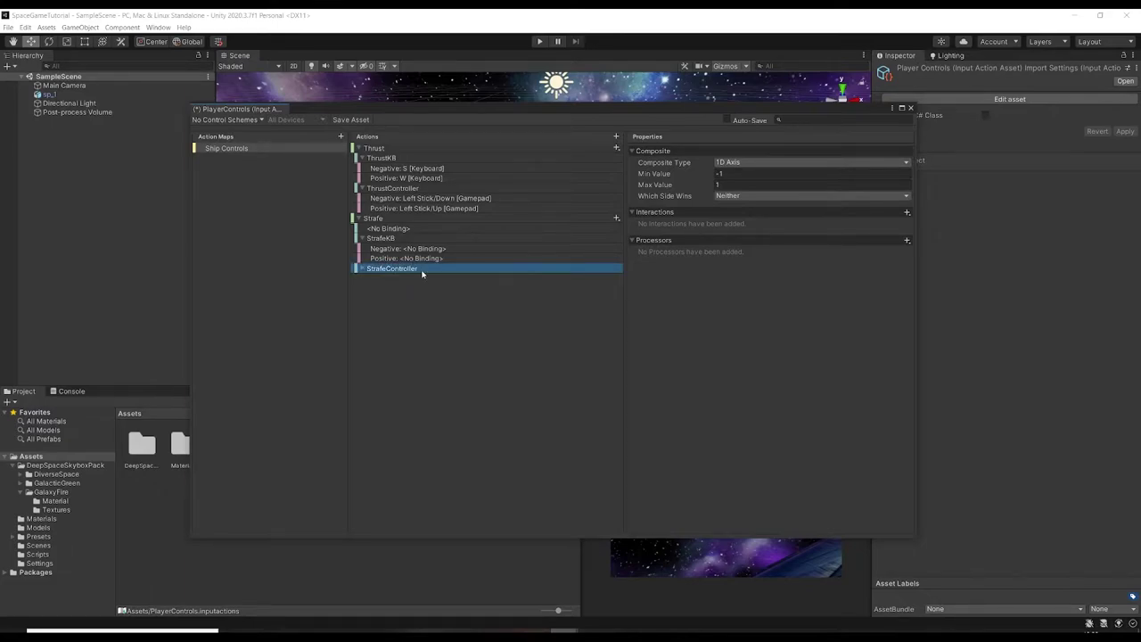
Step: Bind StrafeKB's negative part to the A key and its positive part to D
left_click(443, 249)
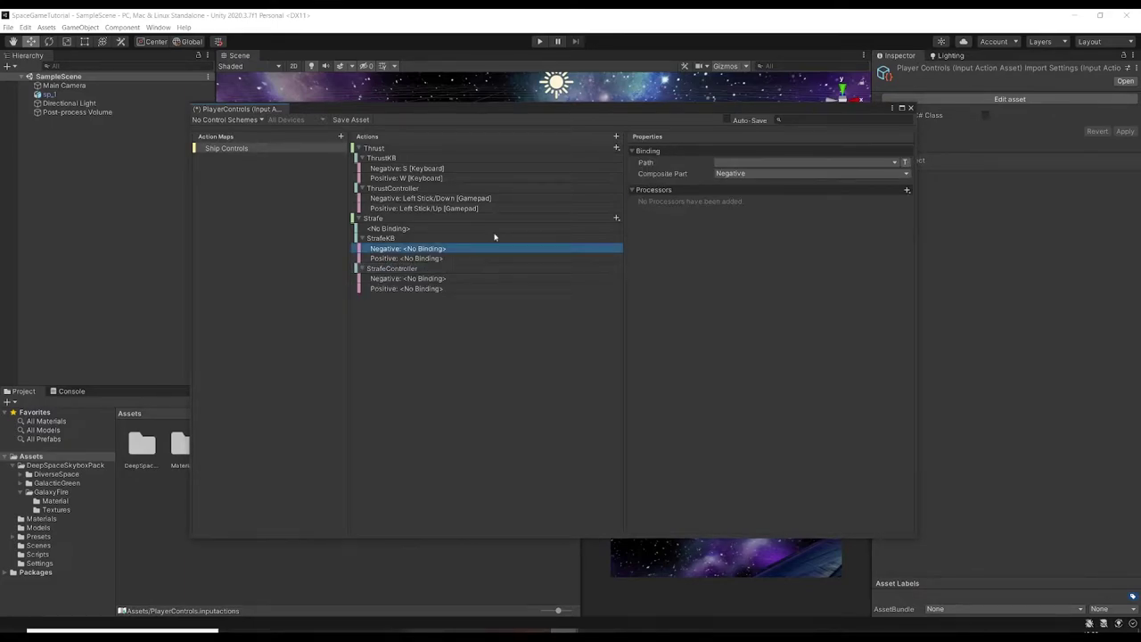
left_click(739, 163)
left_click(729, 175)
key("a")
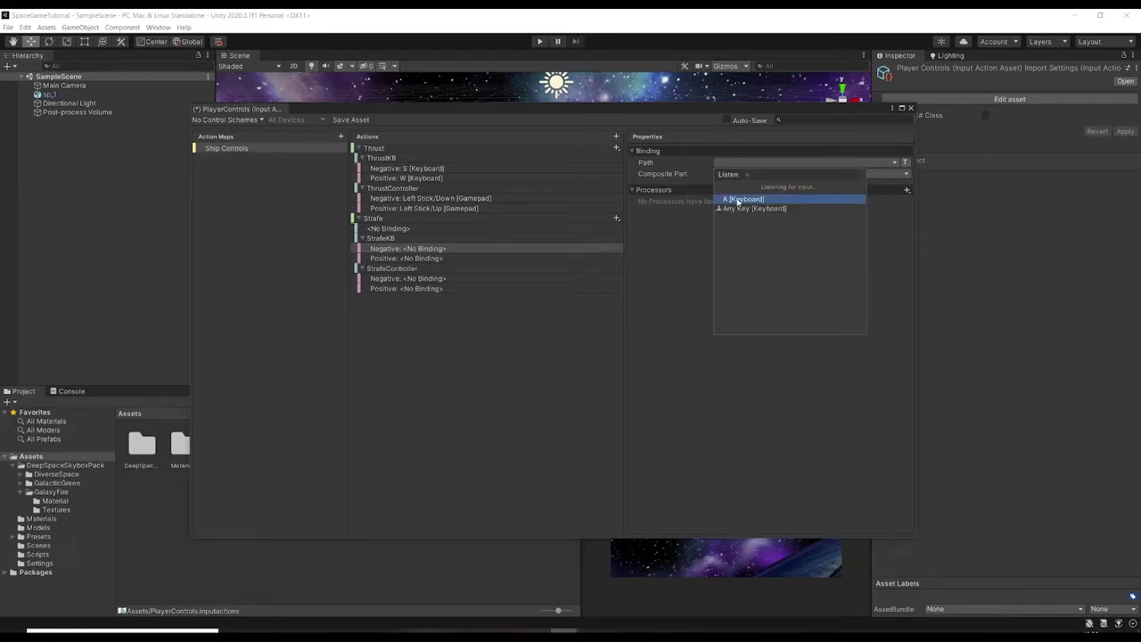
left_click(738, 200)
left_click(383, 258)
left_click(740, 162)
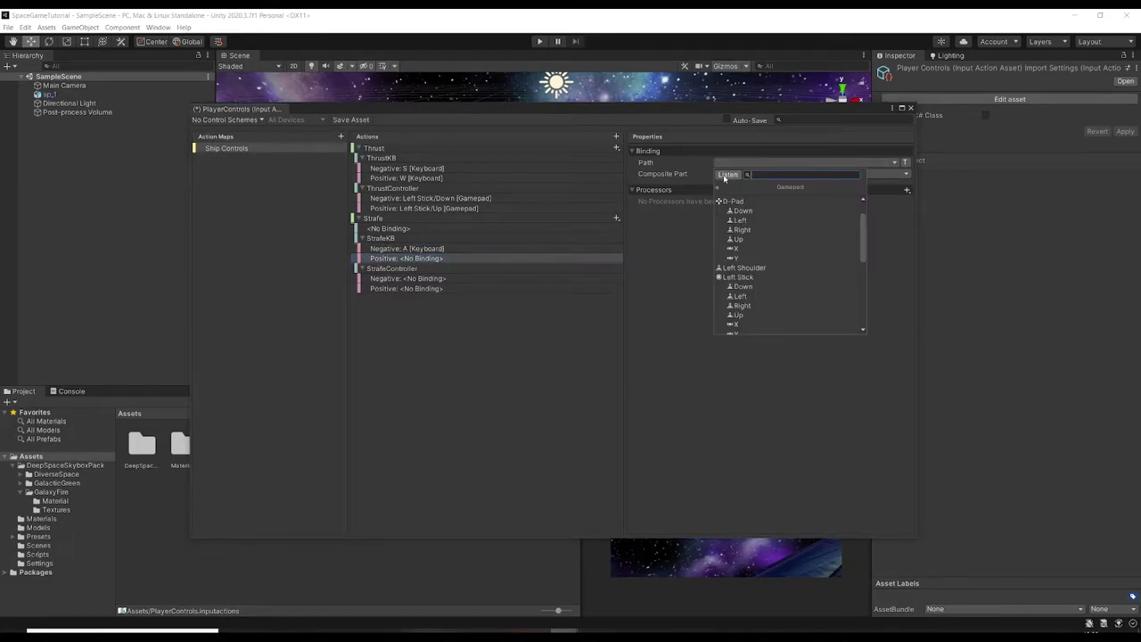
left_click(724, 175)
key("d")
left_click(733, 200)
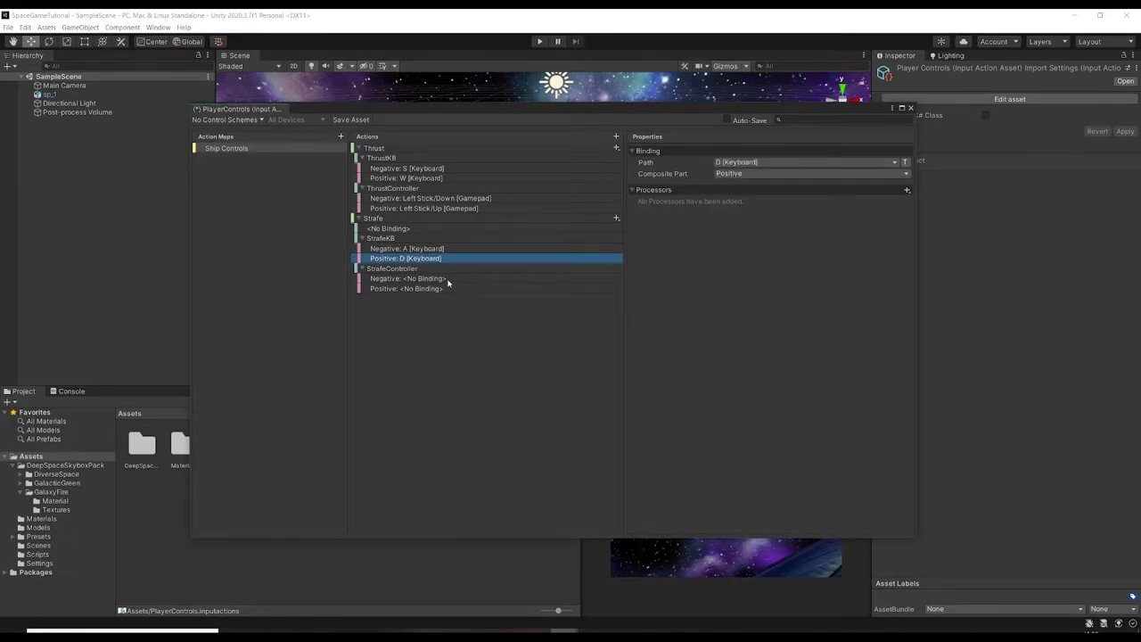
Step: Bind StrafeController's negative to Gamepad Left Stick/Left and positive to Left Stick/Right
left_click(443, 279)
left_click(740, 162)
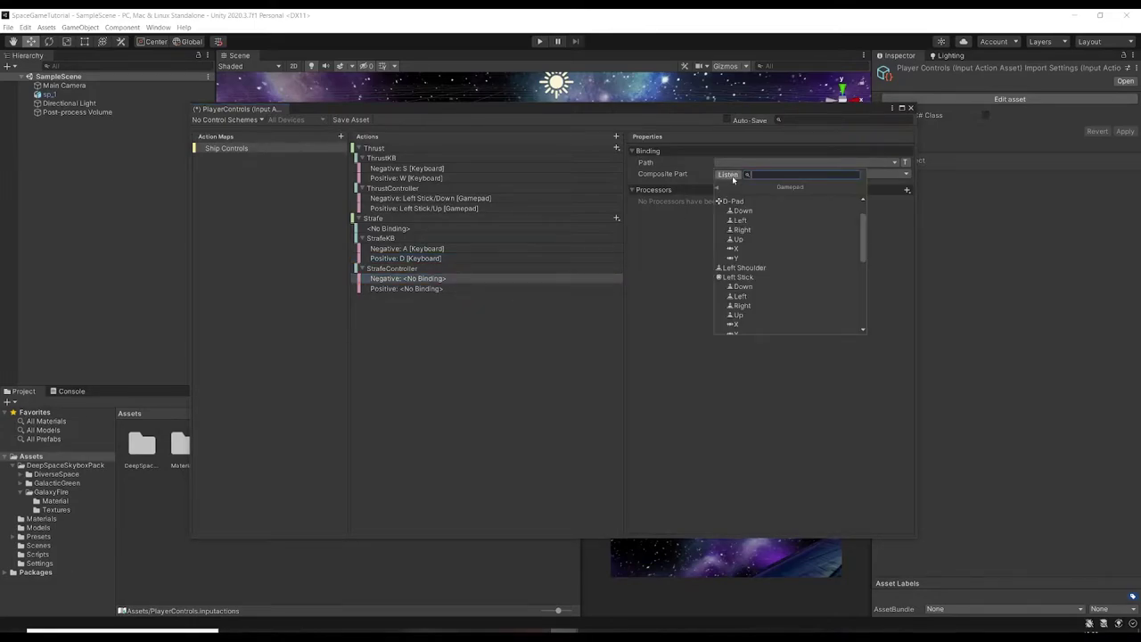
left_click(740, 296)
left_click(491, 289)
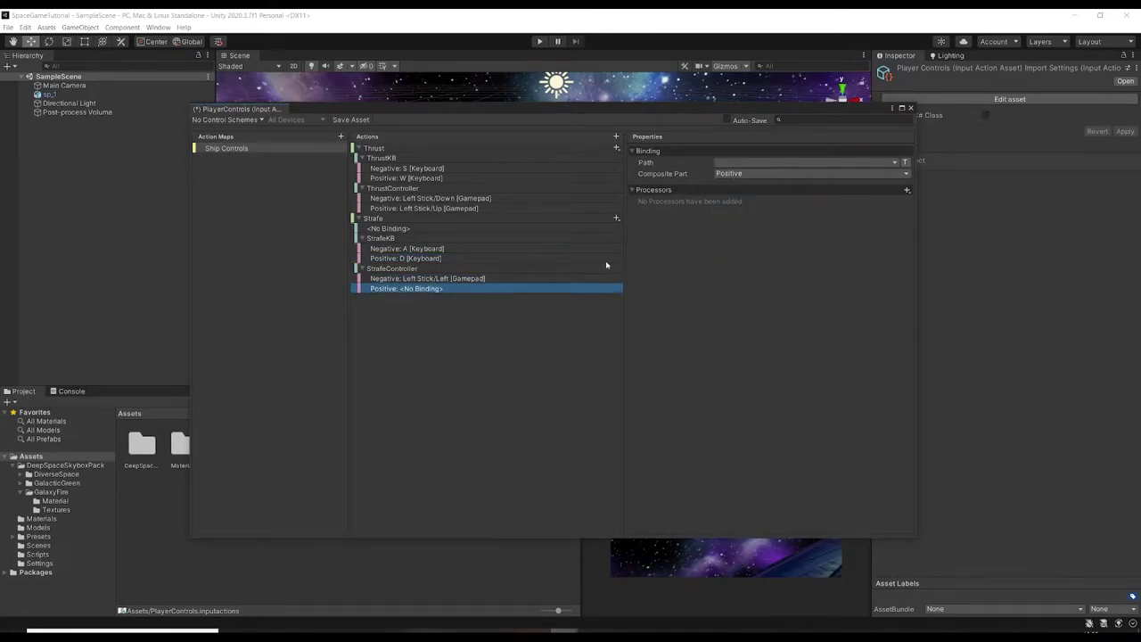
left_click(774, 162)
left_click(744, 306)
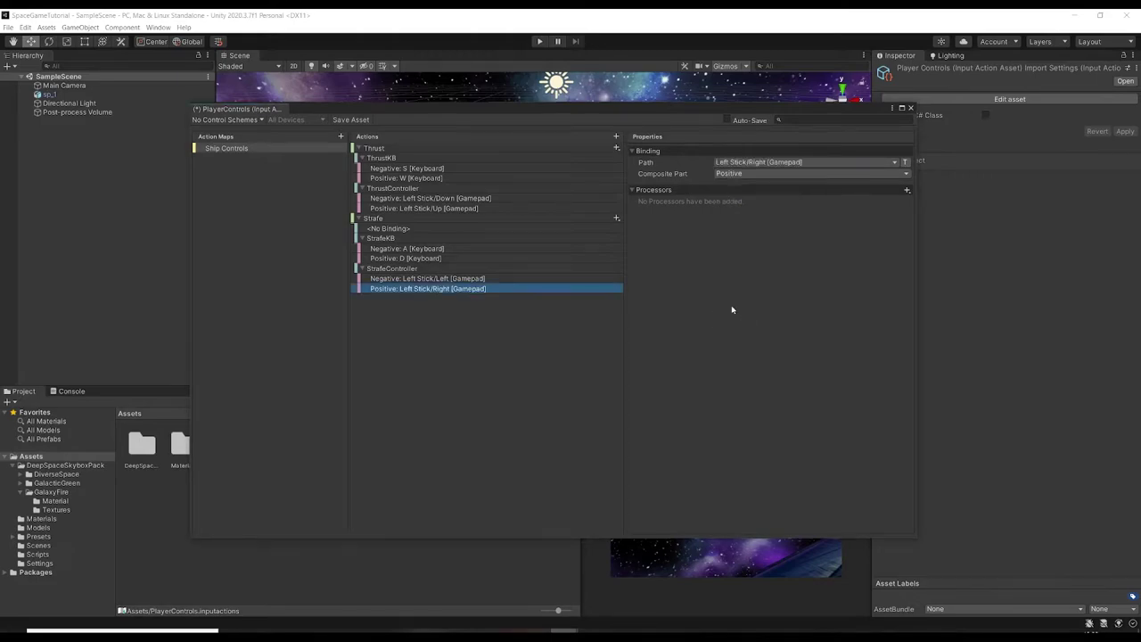
Step: Delete the empty <No Binding> entry under the Strafe action
left_click(384, 229)
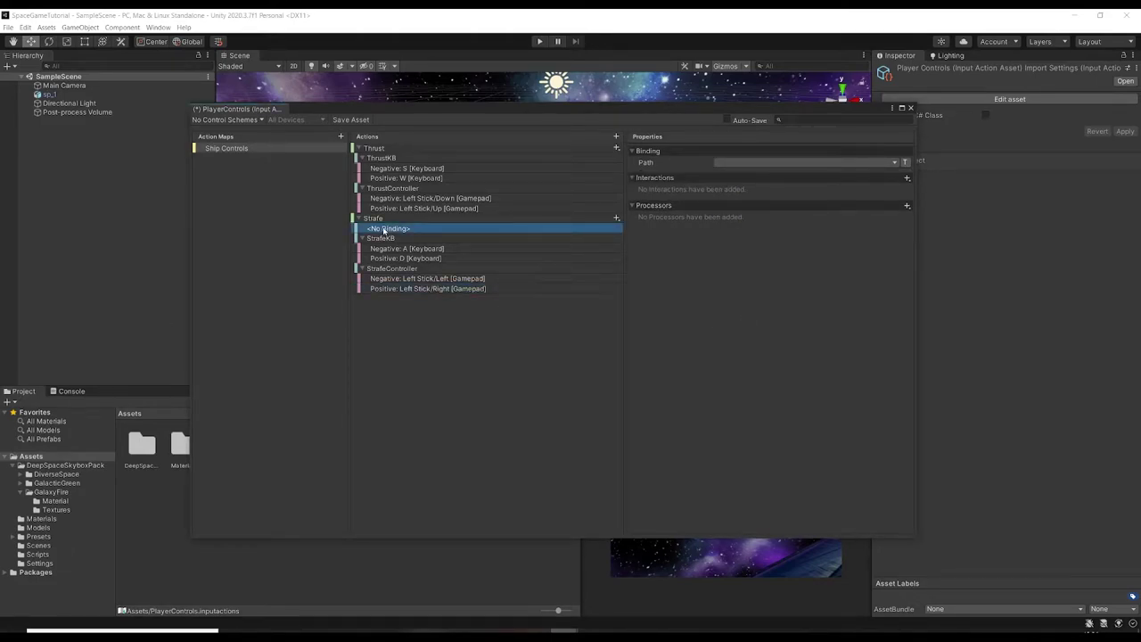
right_click(385, 229)
left_click(408, 282)
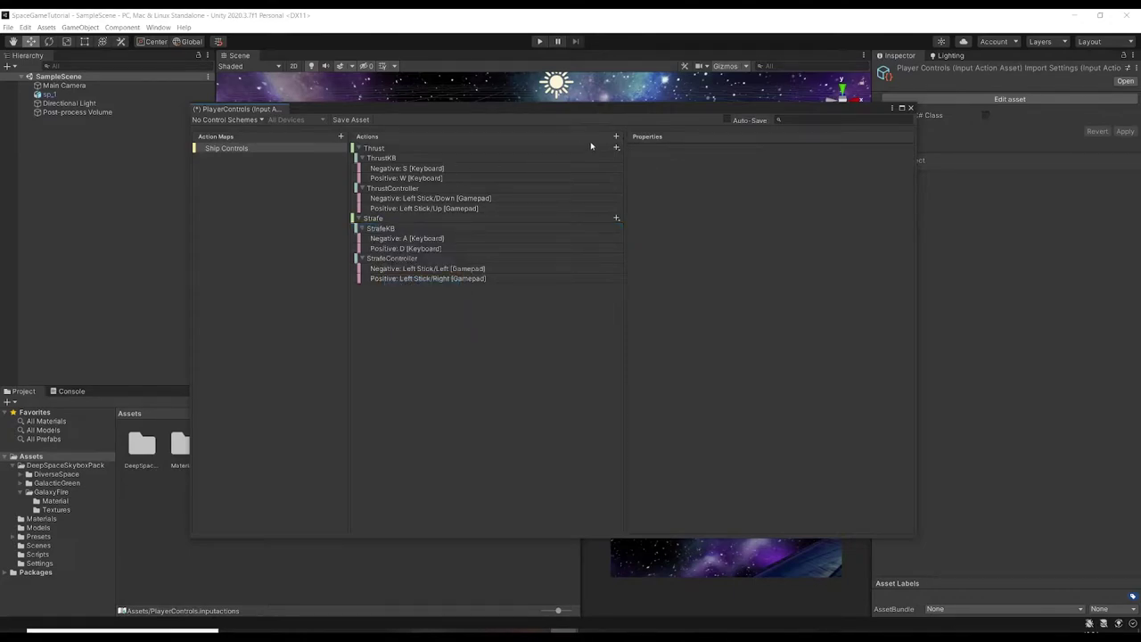